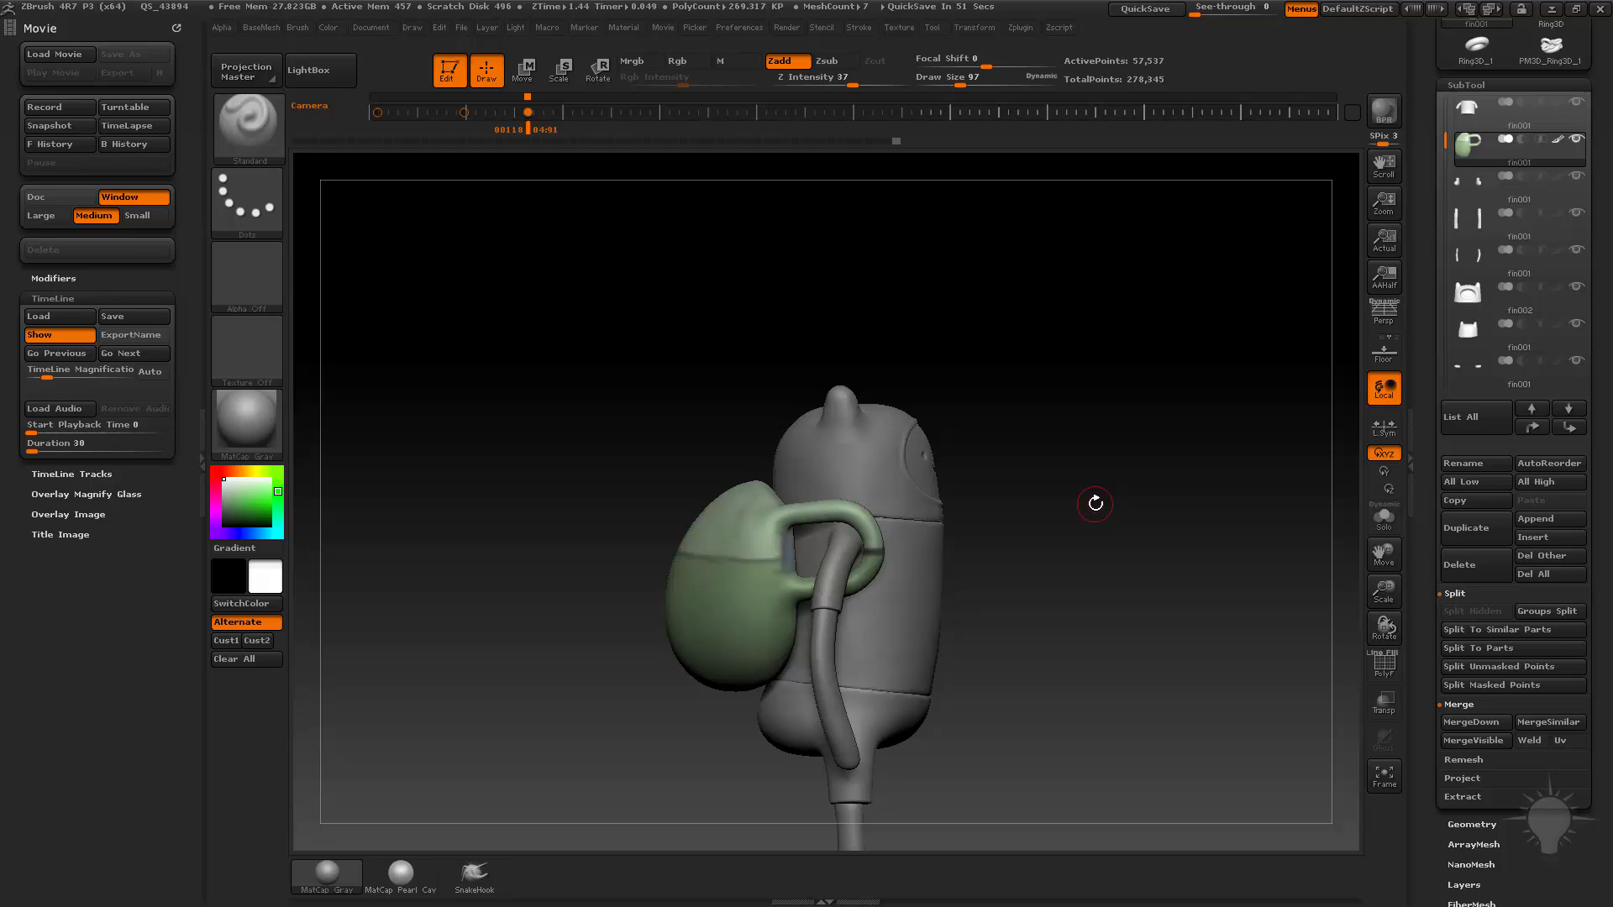
Examine the painted backpack and its wireframe density on the character from the front, side and back
left_click_drag(1114, 465, 976, 485)
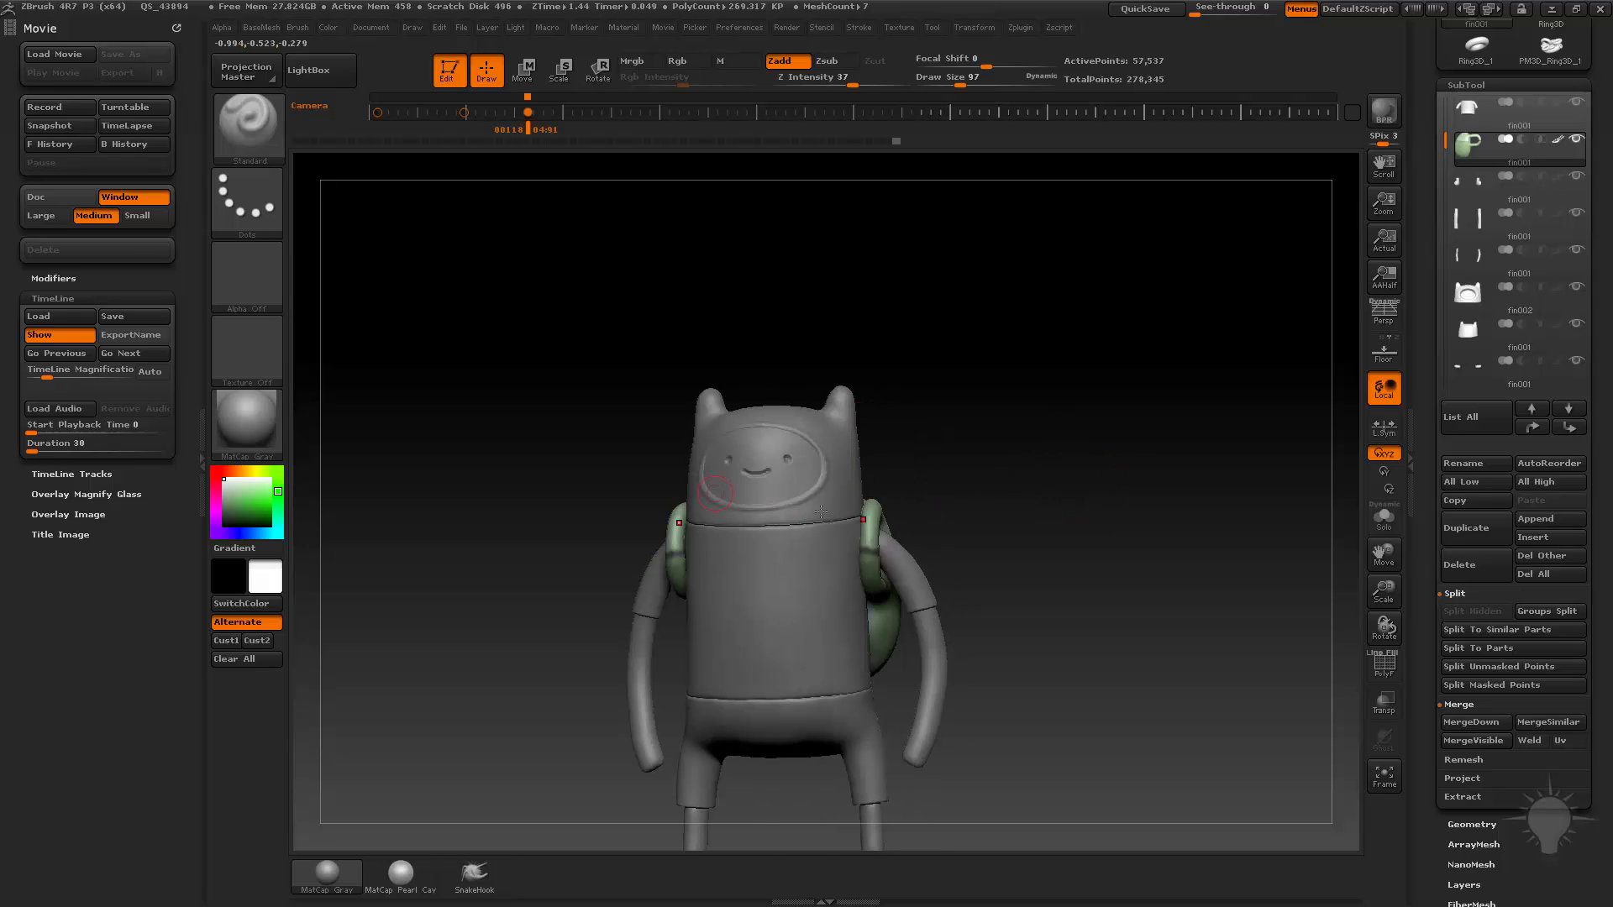
mouse_move(1040, 404)
left_mouse_down()
mouse_move(1087, 433)
mouse_move(1062, 424)
mouse_move(1019, 303)
mouse_move(980, 370)
mouse_move(1030, 392)
mouse_move(1164, 363)
mouse_move(1134, 290)
mouse_move(1098, 418)
left_mouse_up()
left_click(1384, 670)
left_click_drag(1109, 497, 1164, 517)
key("ctrl+w")
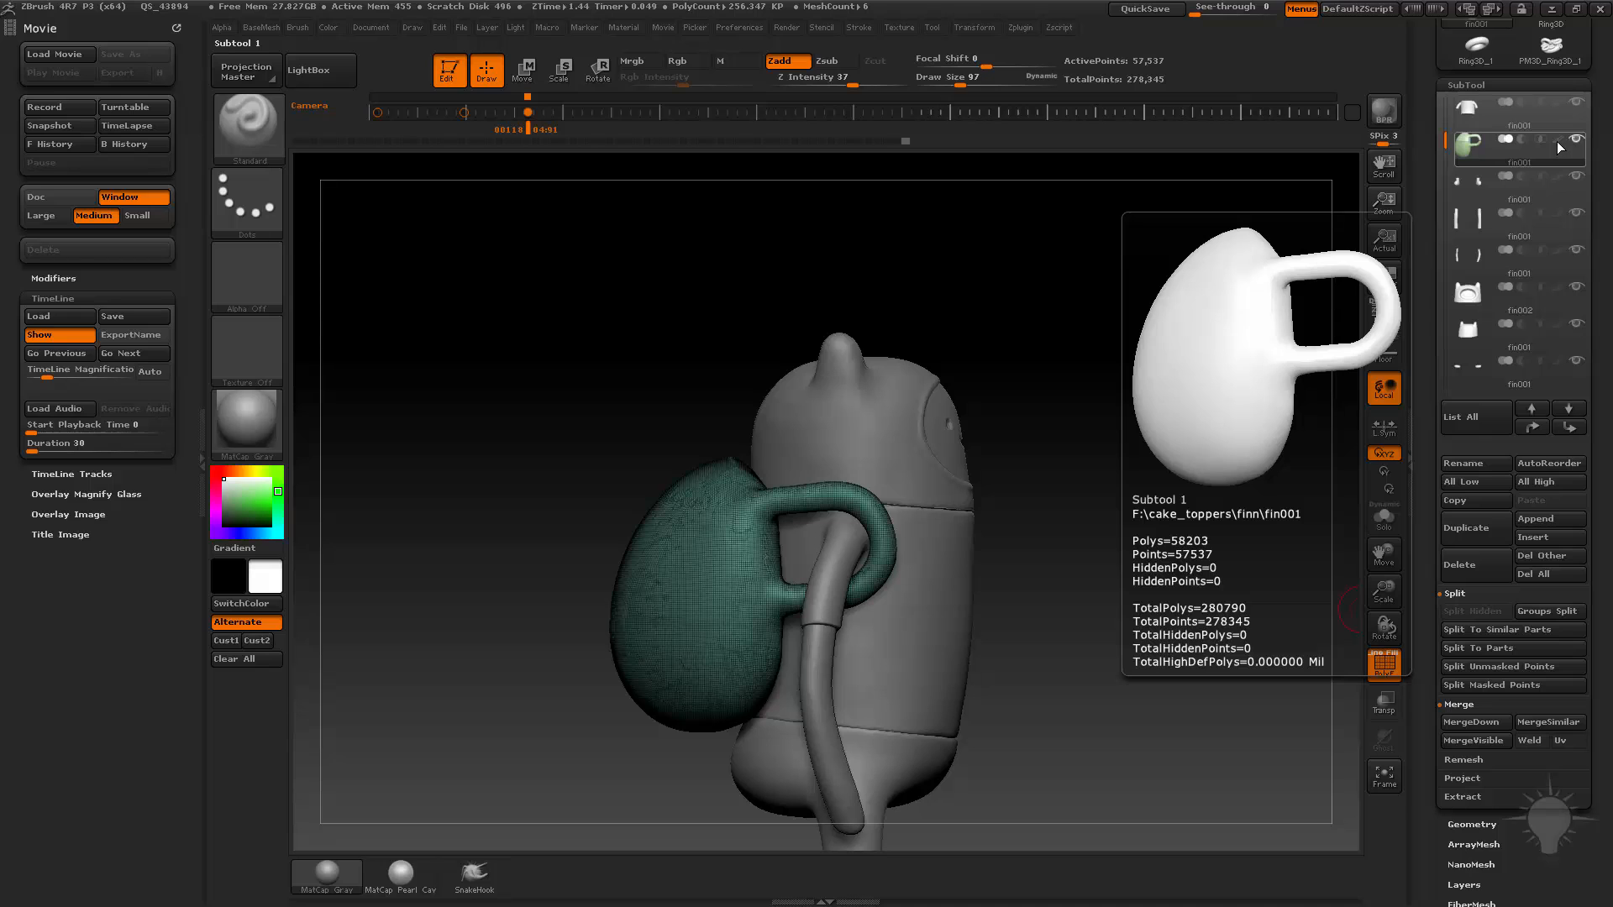
left_click_drag(1095, 523, 563, 545)
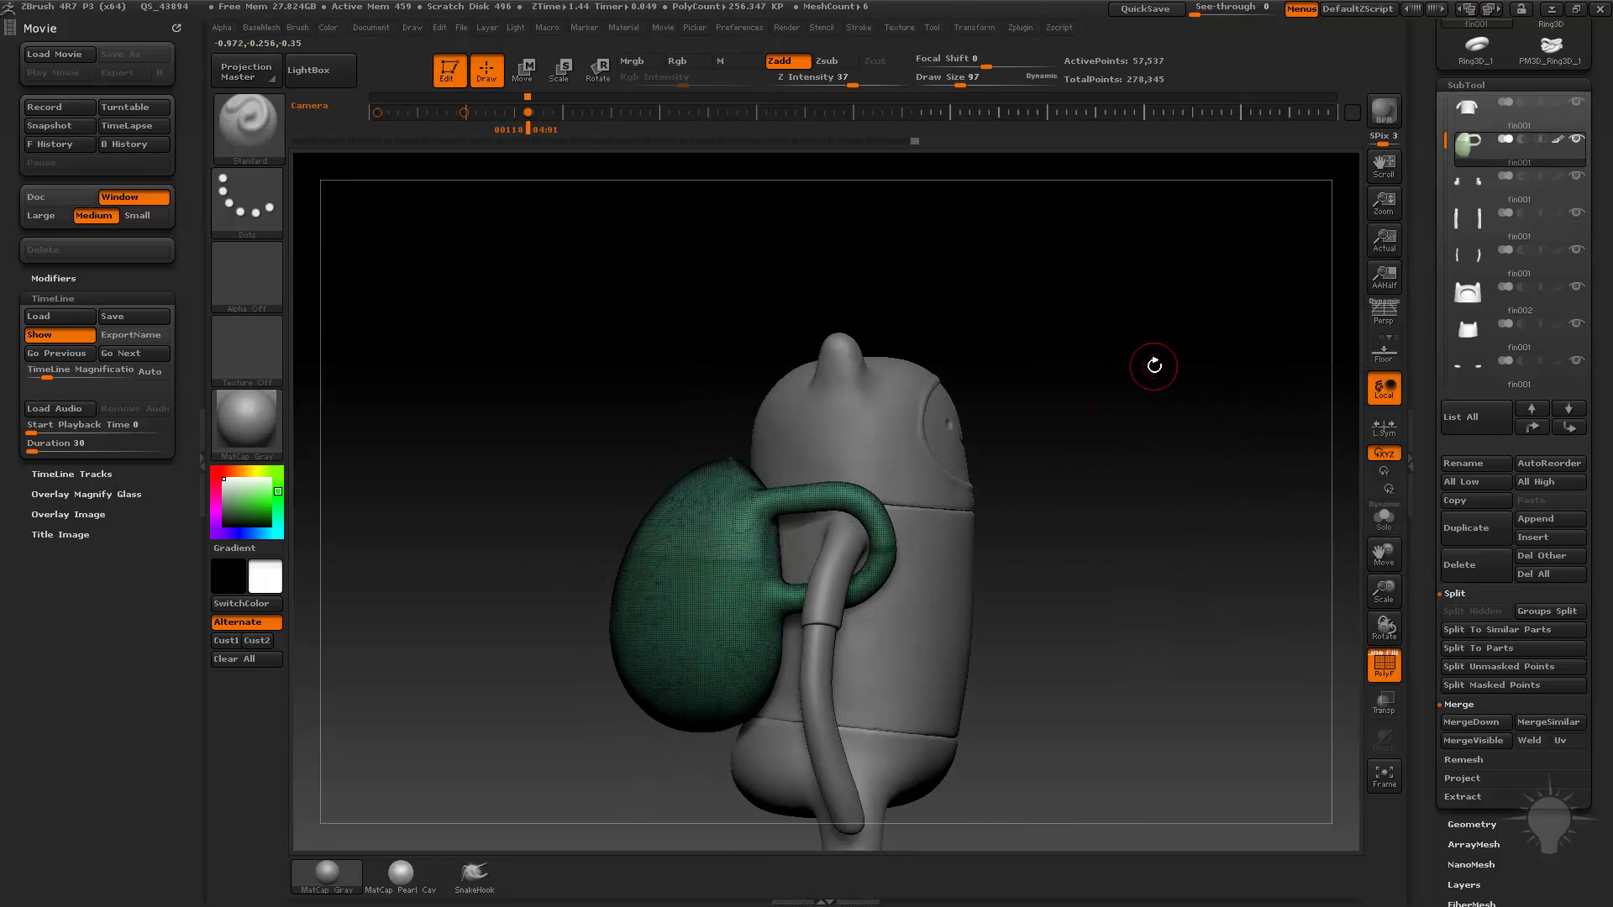
key("ctrl+shift")
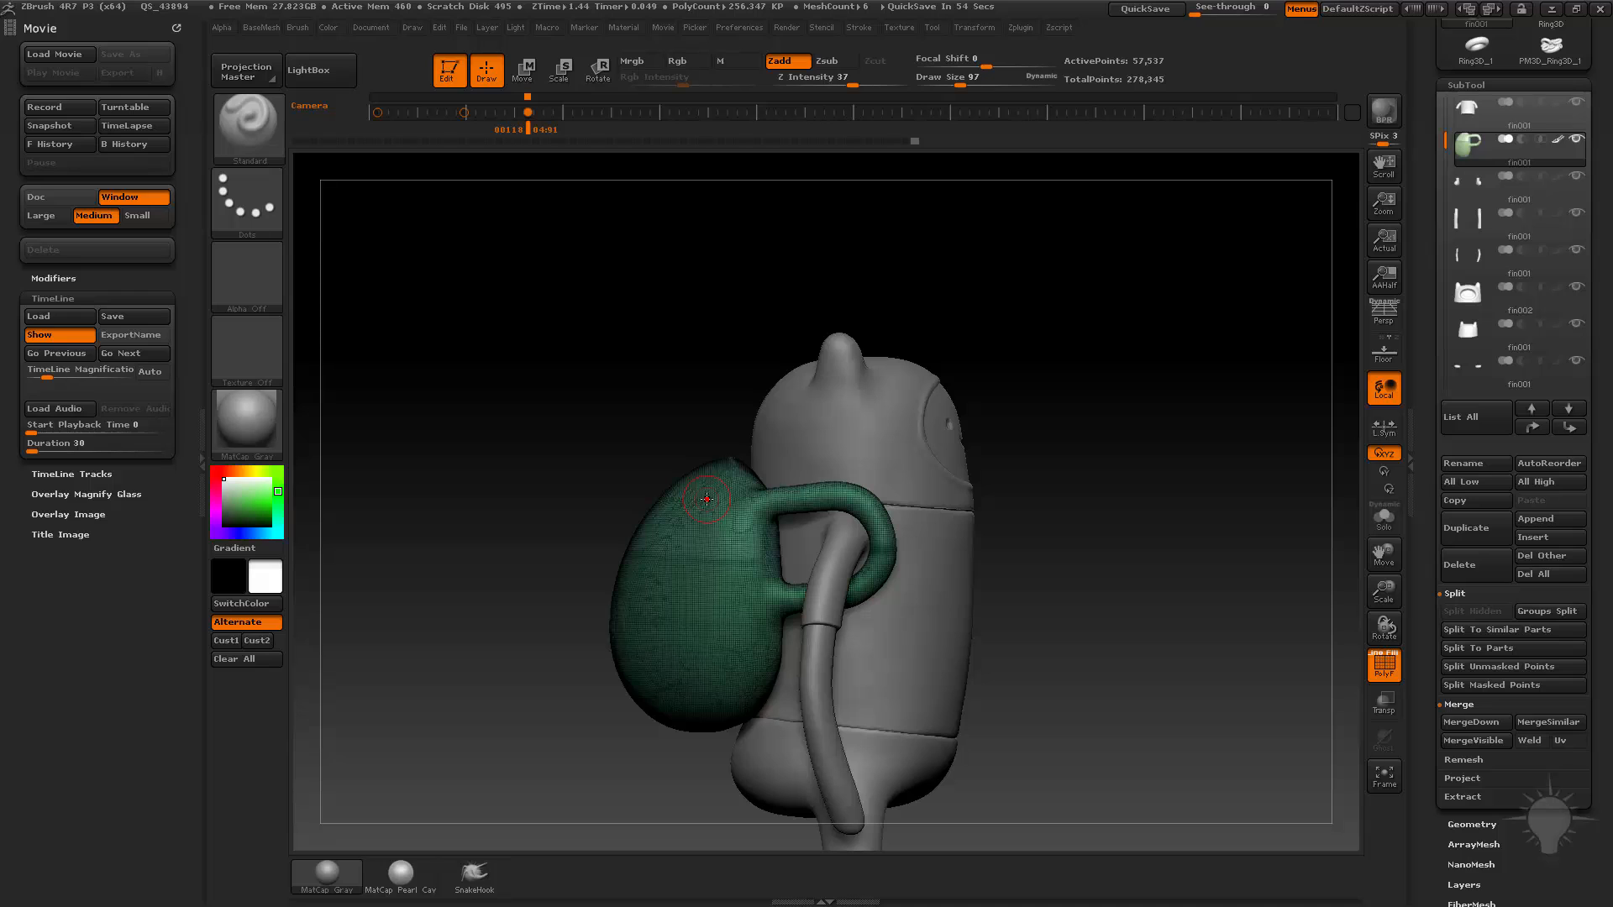
left_click_drag(1038, 287, 875, 289)
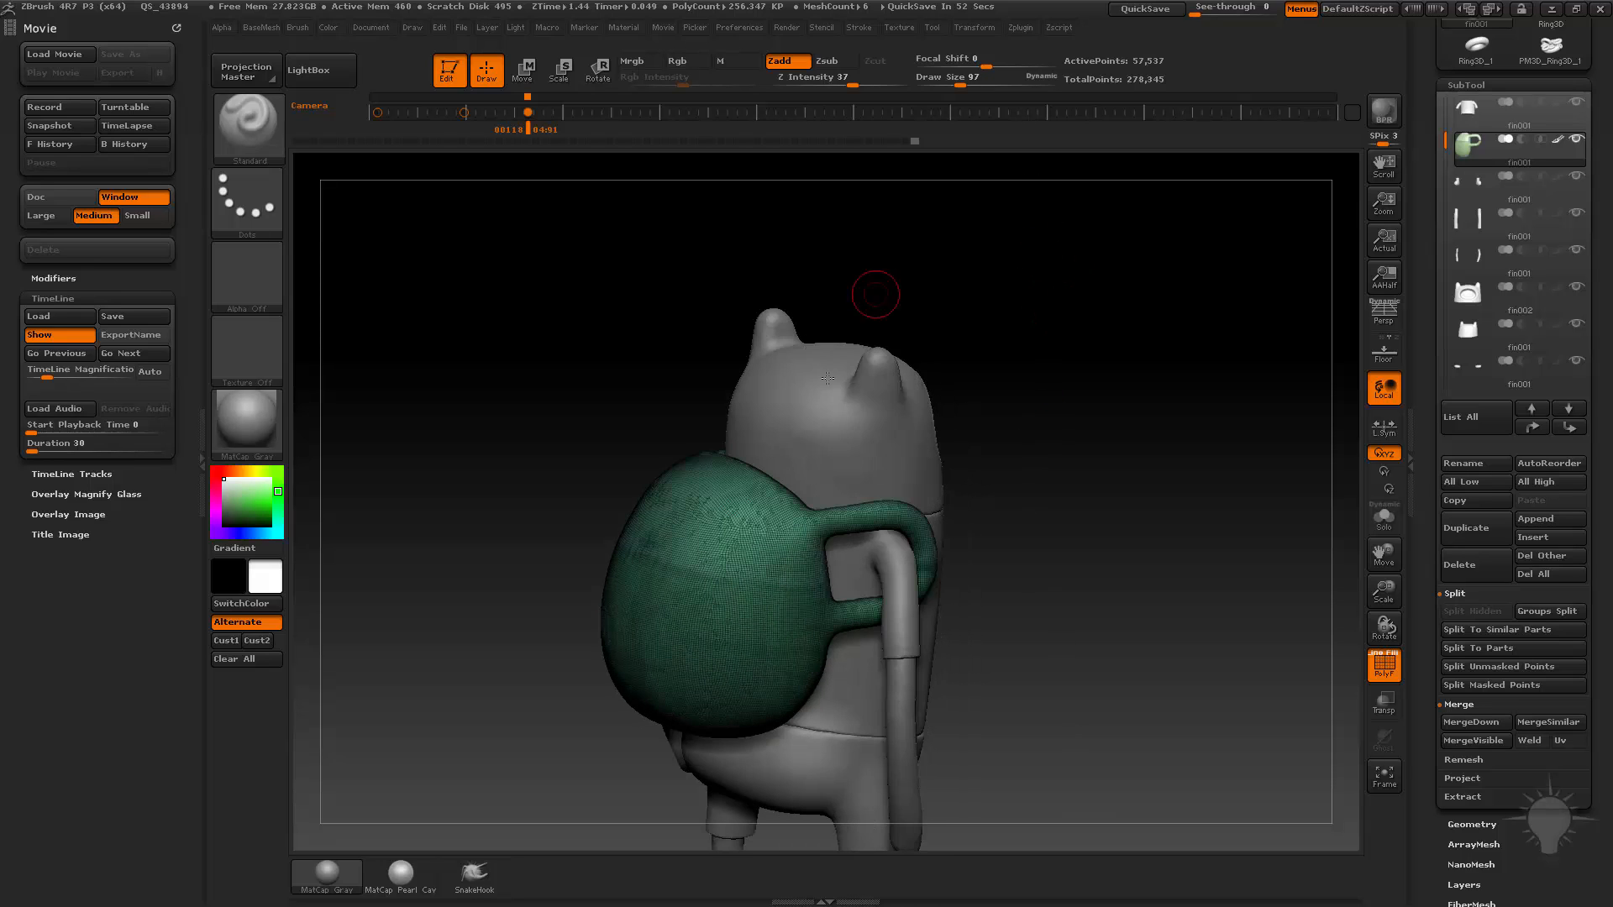
Switch to the head subtool, turn off the wireframe and inspect how the backpack and straps sit against the body
left_click(819, 458, "alt")
key("shift+f")
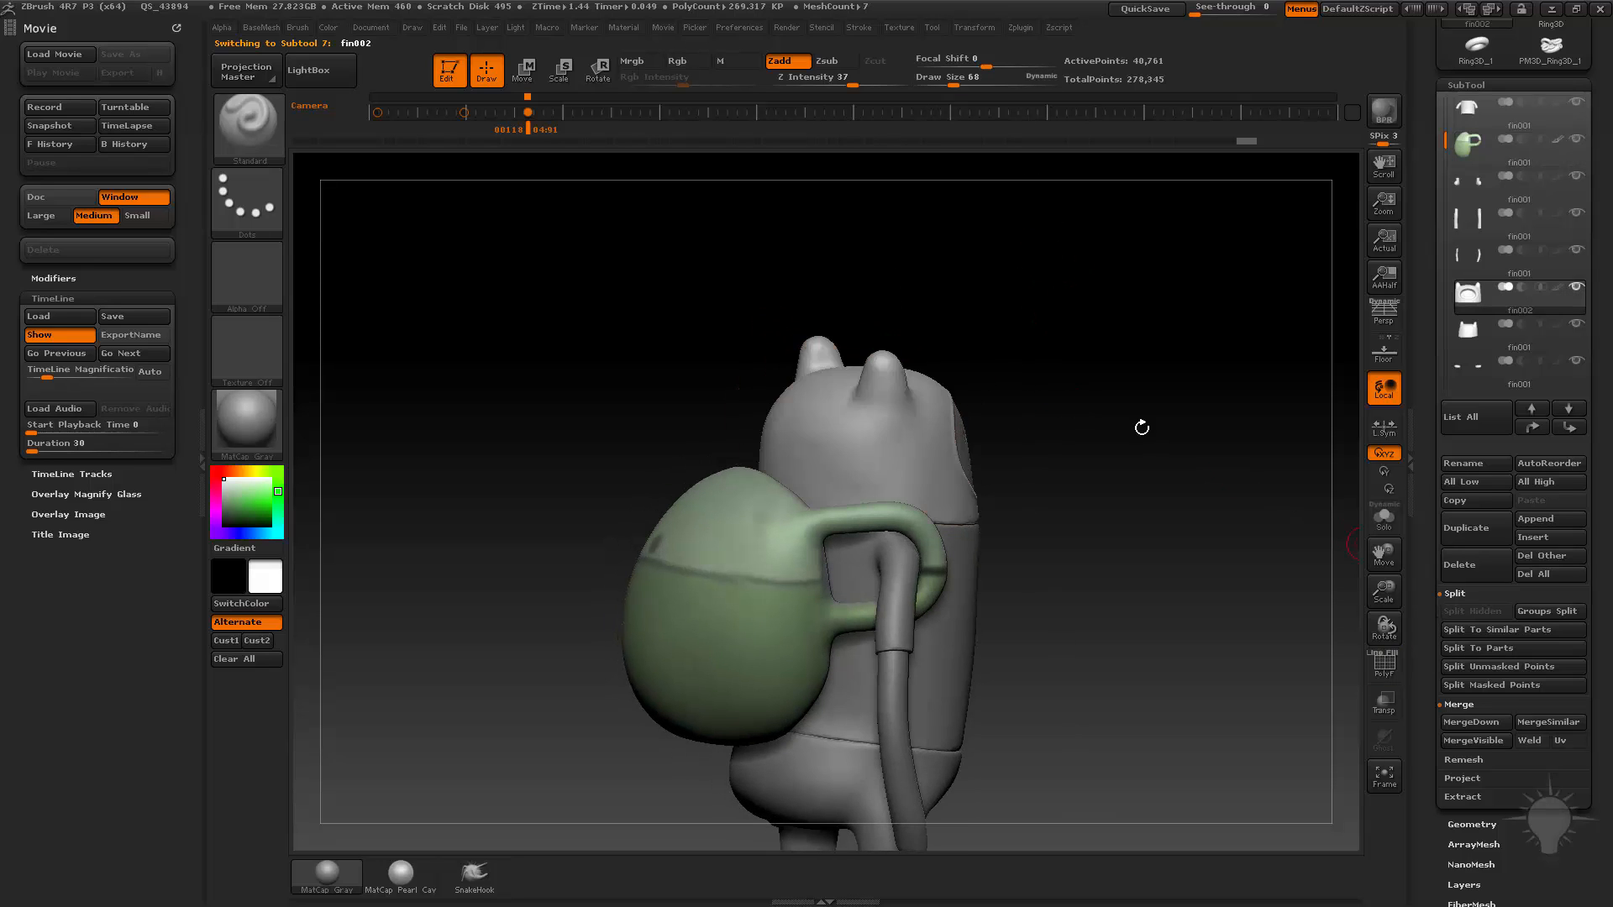
mouse_move(1011, 331)
left_mouse_down()
mouse_move(1058, 389)
mouse_move(818, 461)
left_mouse_up()
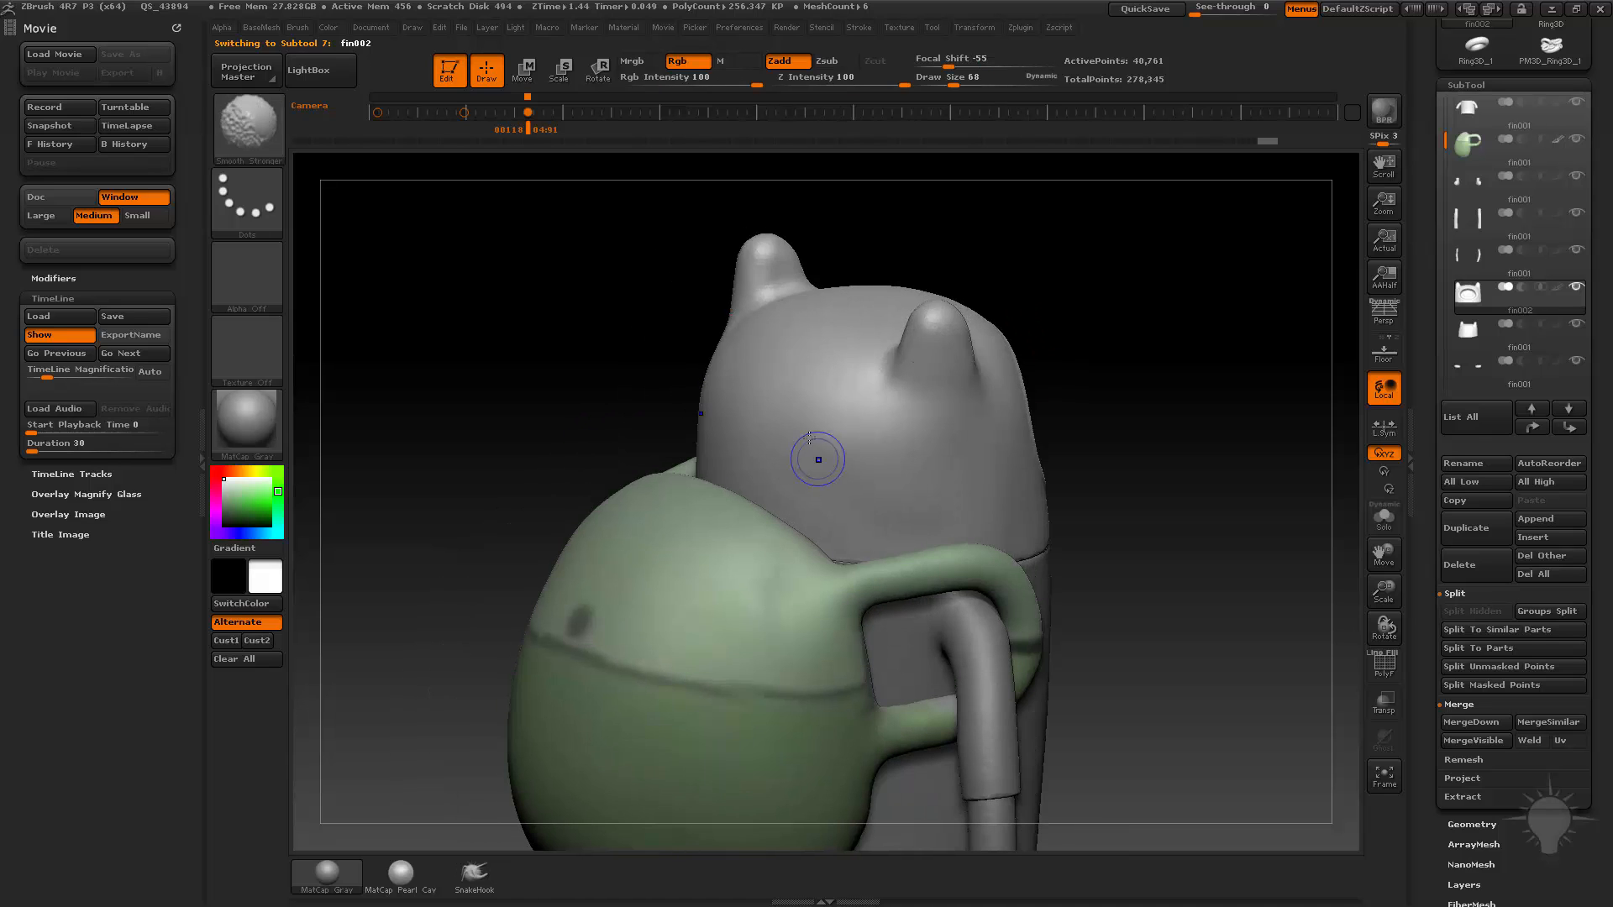
mouse_move(817, 461)
right_mouse_down("ctrl")
mouse_move(837, 425)
mouse_move(1130, 370)
right_mouse_up("ctrl")
mouse_move(1266, 476)
left_mouse_down()
mouse_move(1233, 473)
mouse_move(1216, 442)
left_mouse_up()
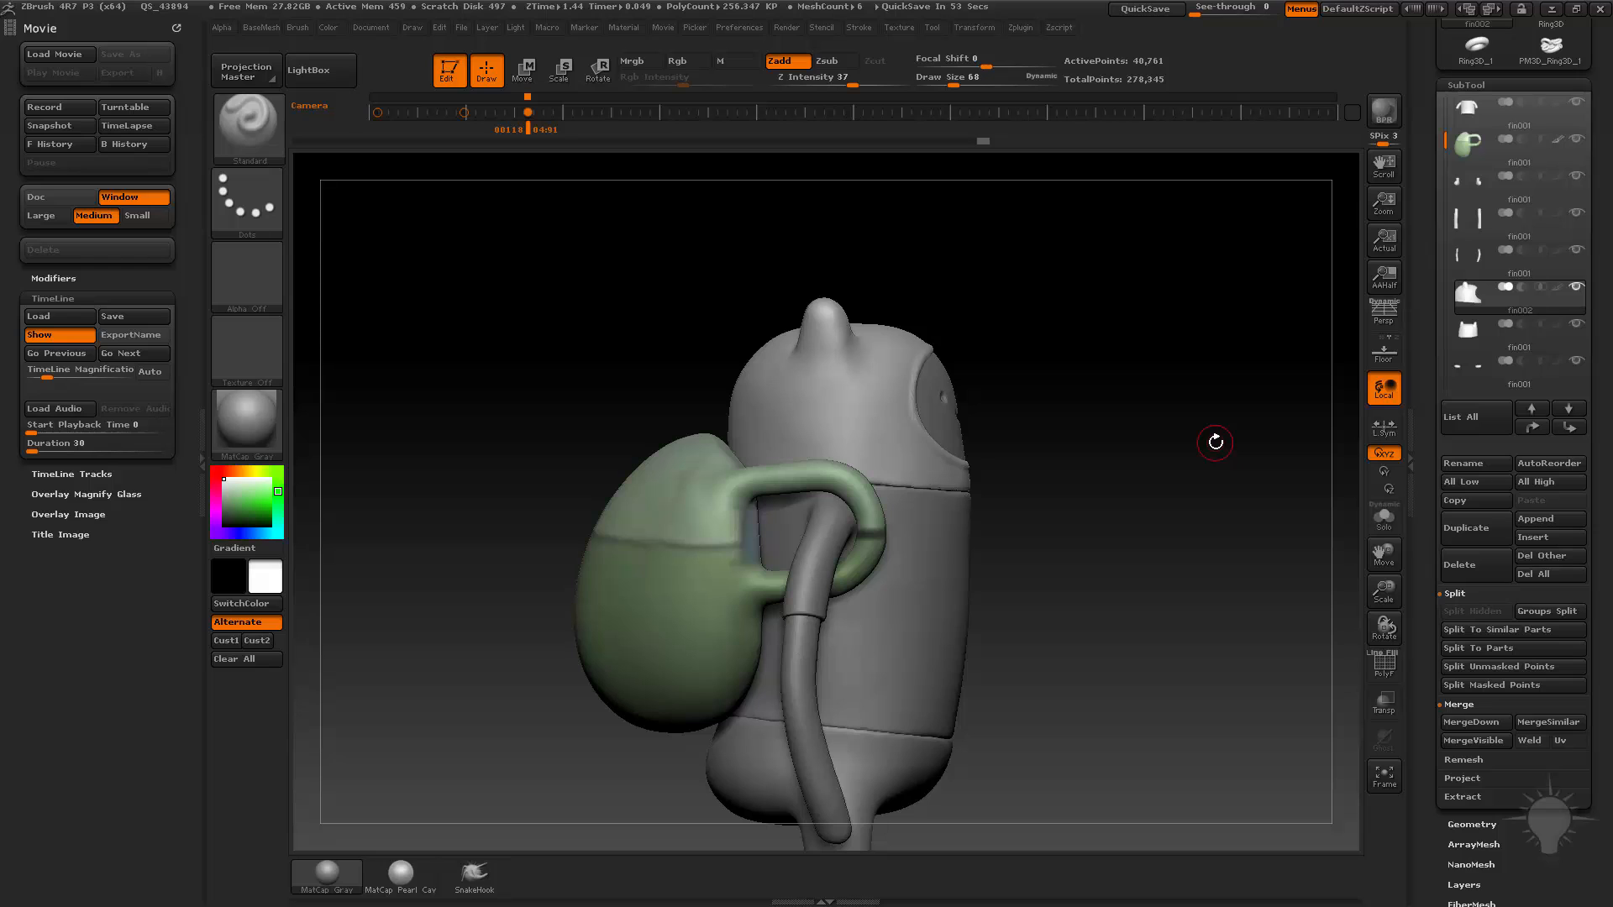
left_click_drag(1120, 455, 1243, 538)
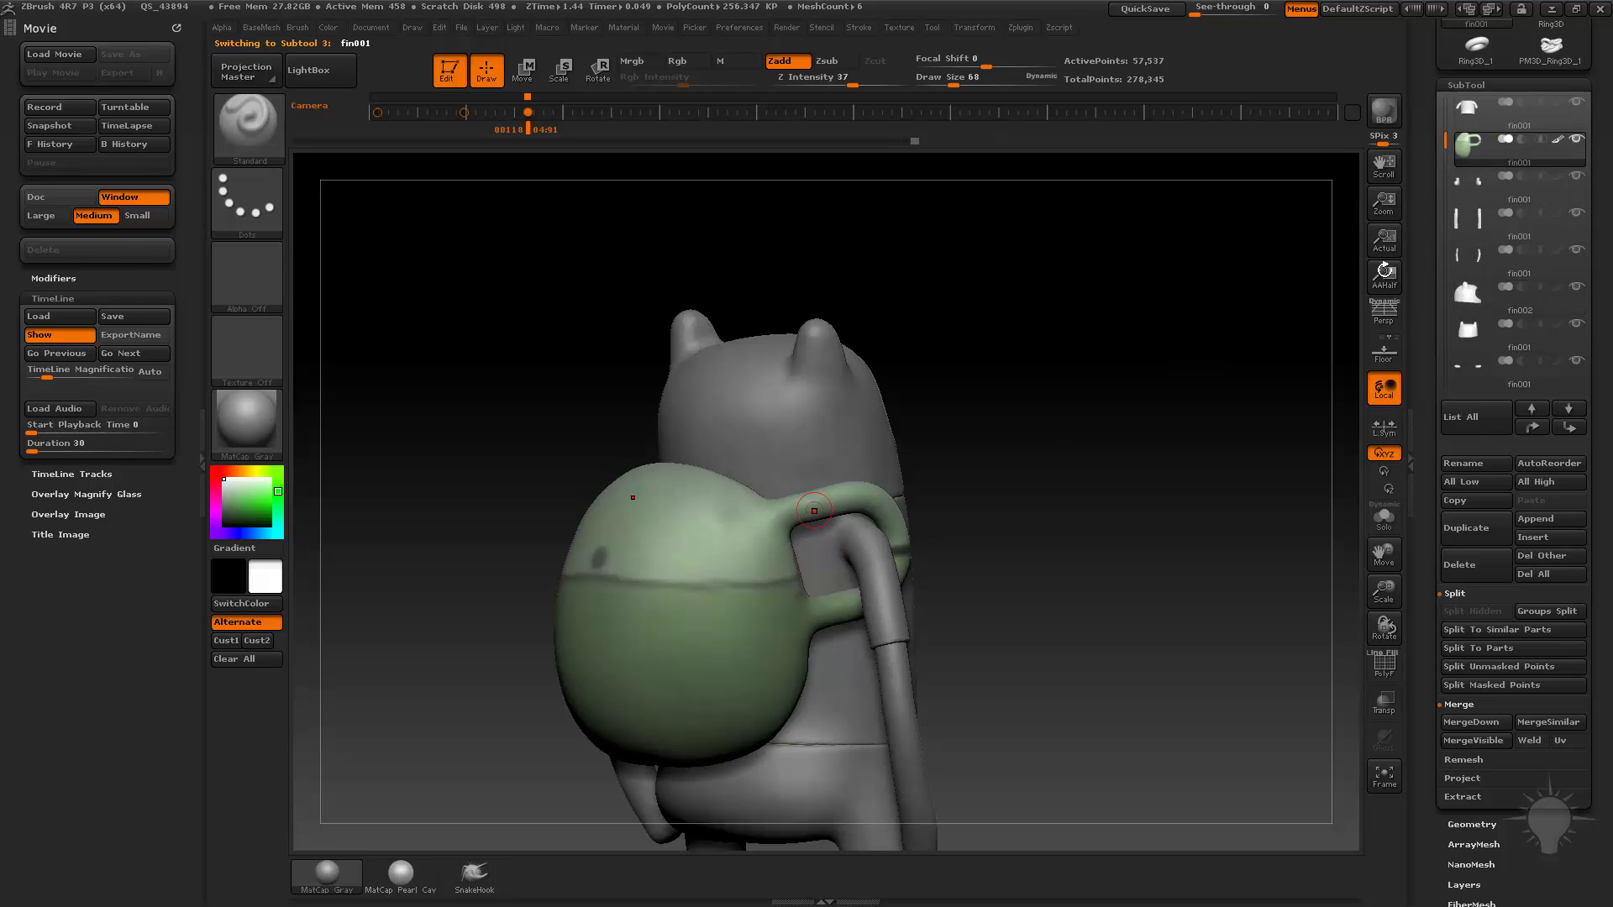
Turn off the backpack's polypaint display and duplicate the backpack at the head of the subtool list
left_click(1544, 140)
left_click_drag(1092, 409, 1152, 524)
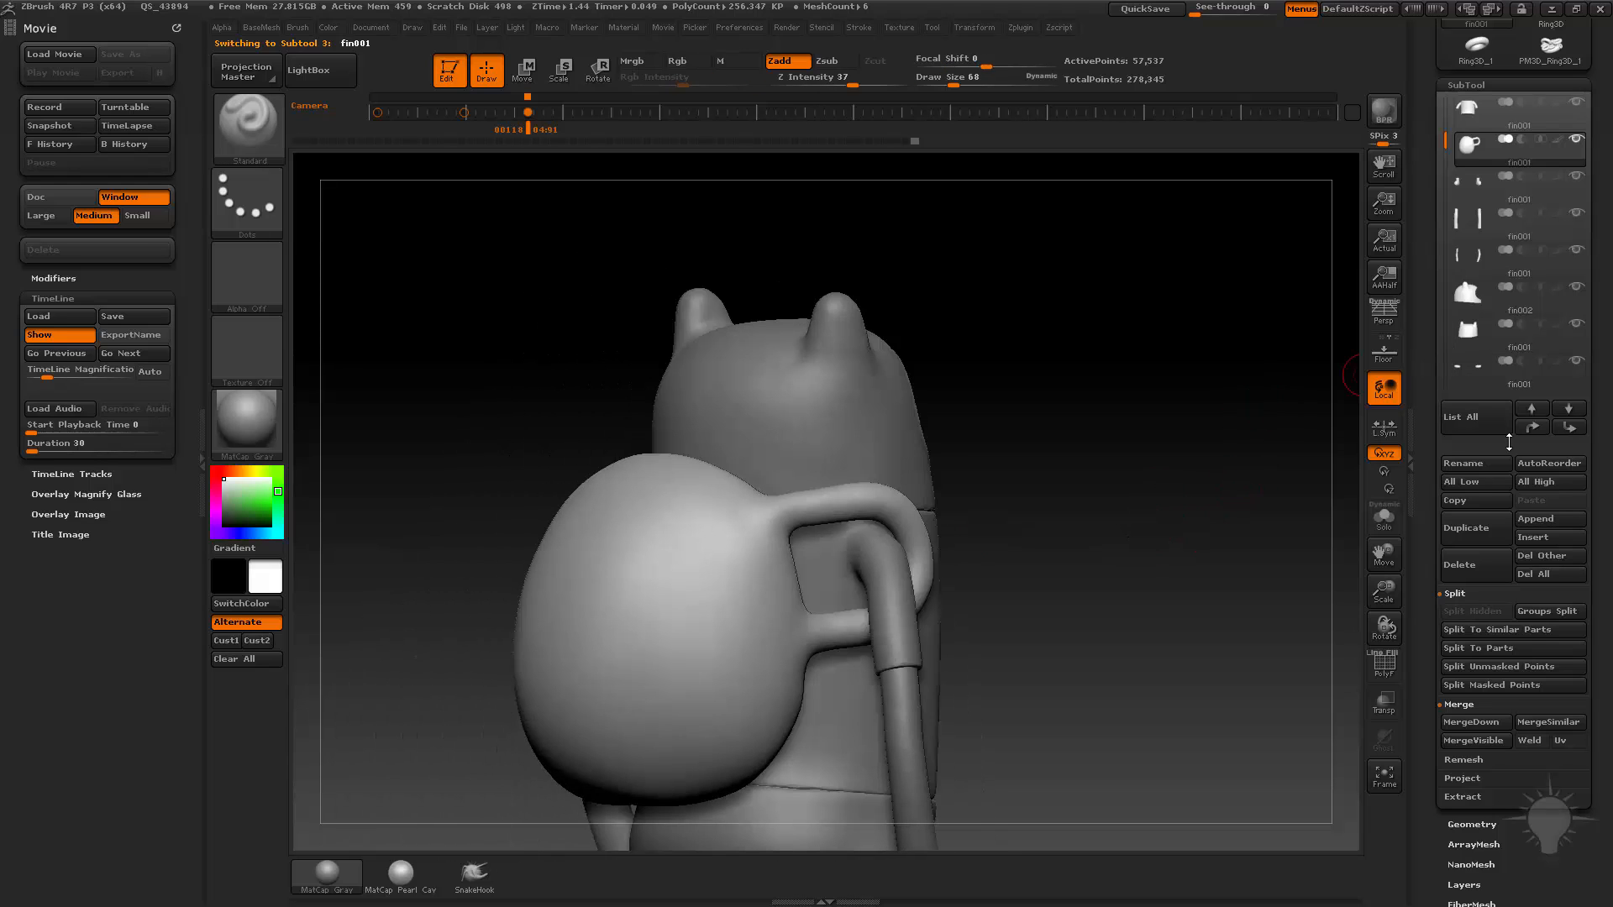
left_click(1534, 428)
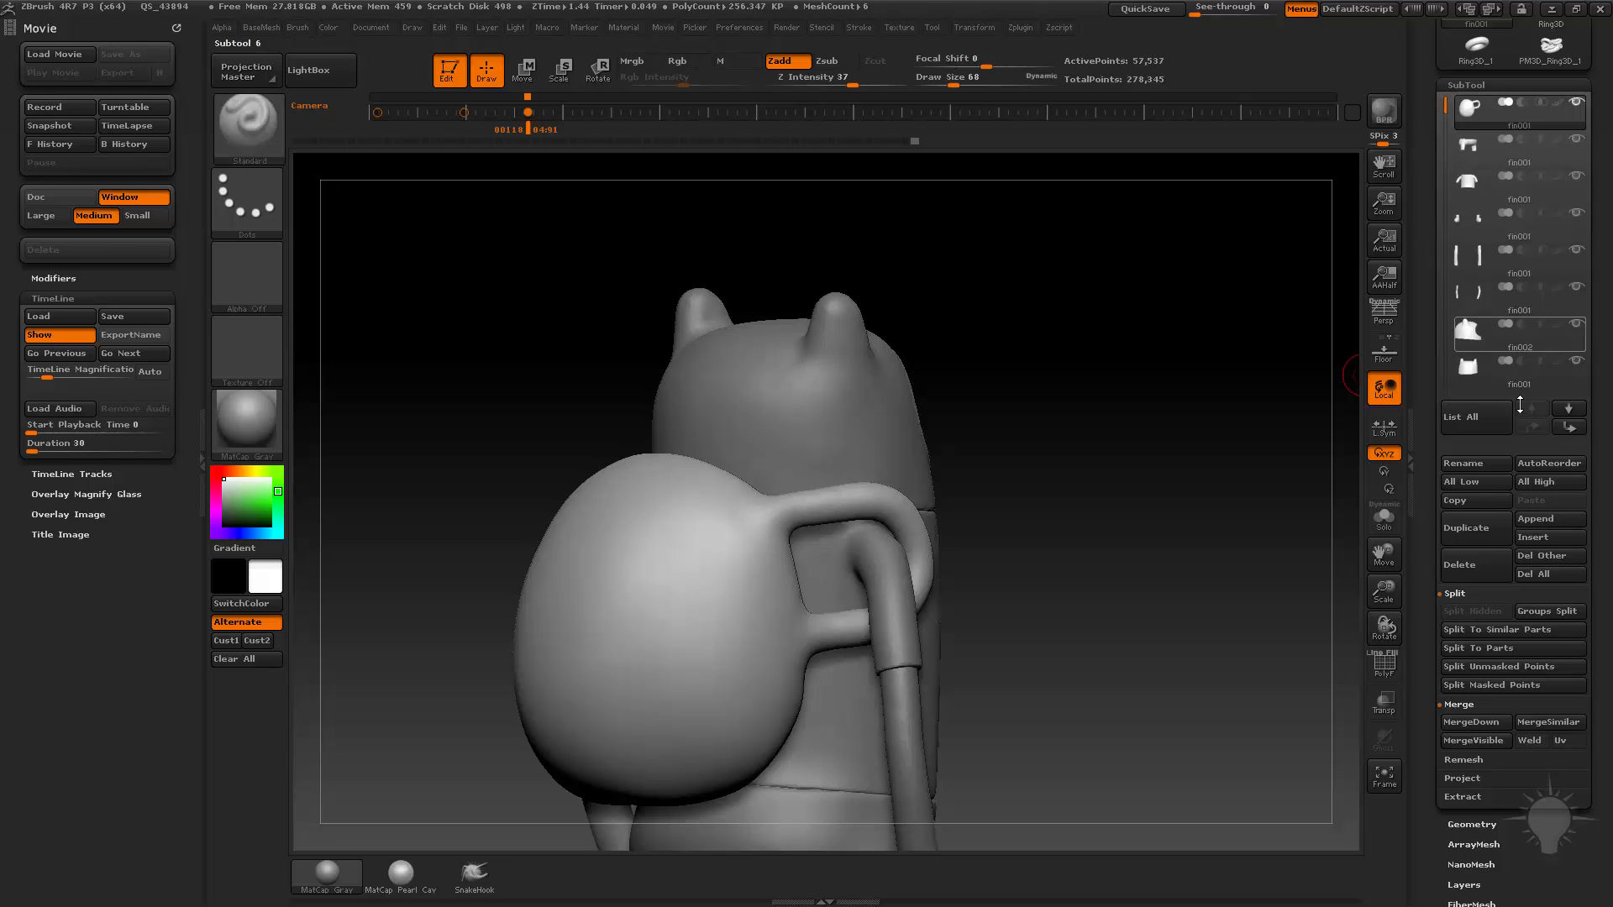
left_click(1466, 527)
Select the second backpack copy and expand its ZRemesher settings, collapsing the DynaMesh settings
left_click(1528, 160)
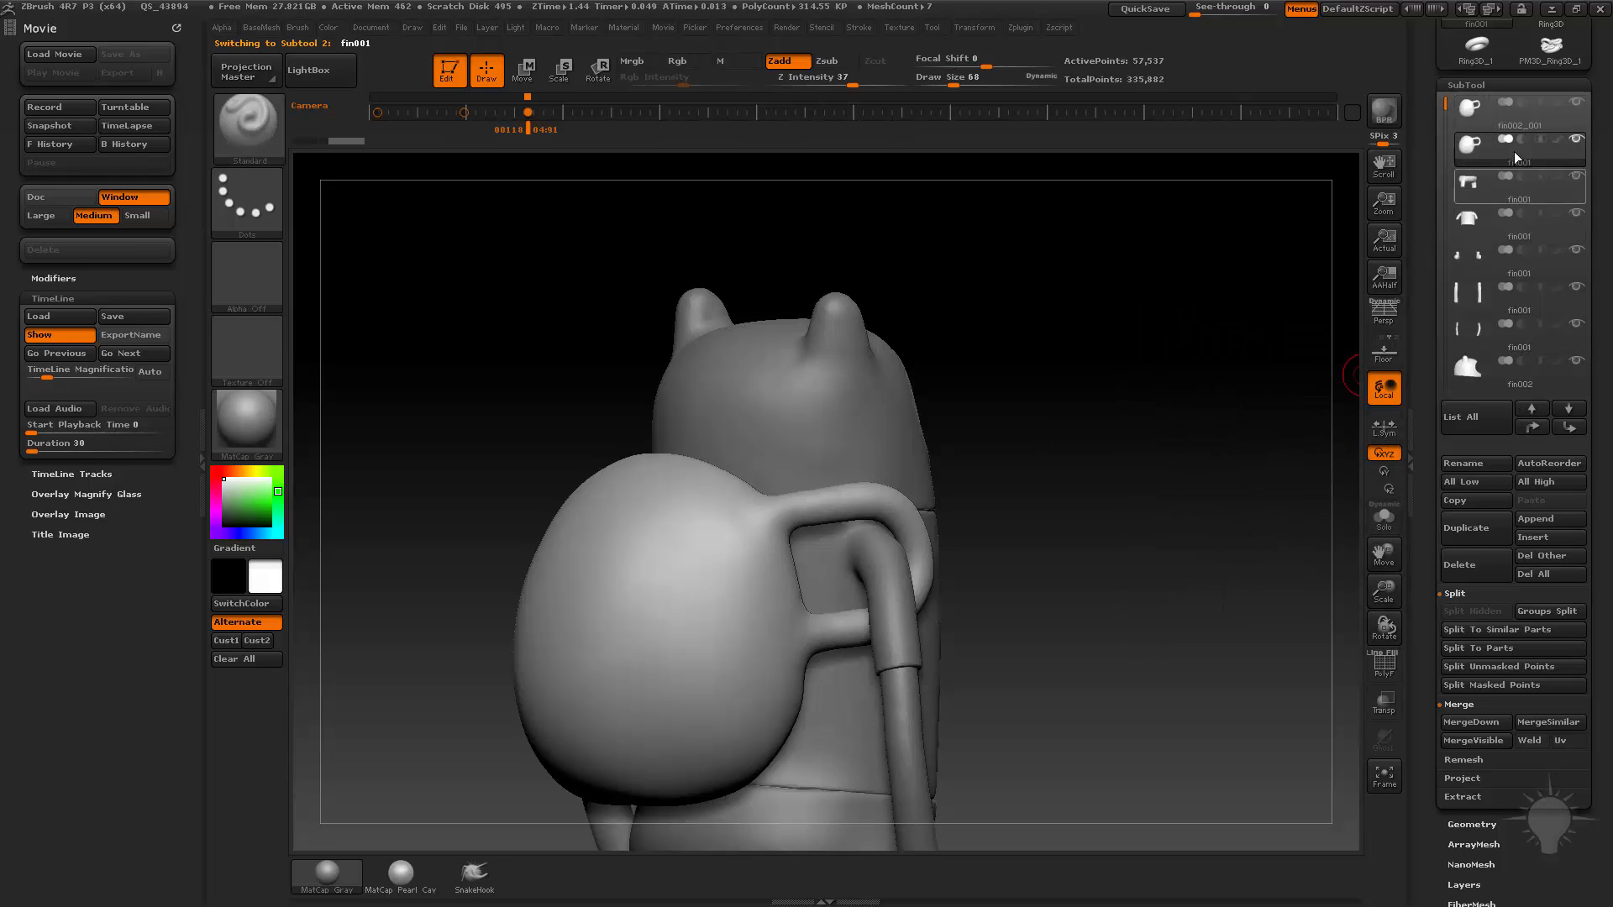
scroll(1422, 338, "down", 5)
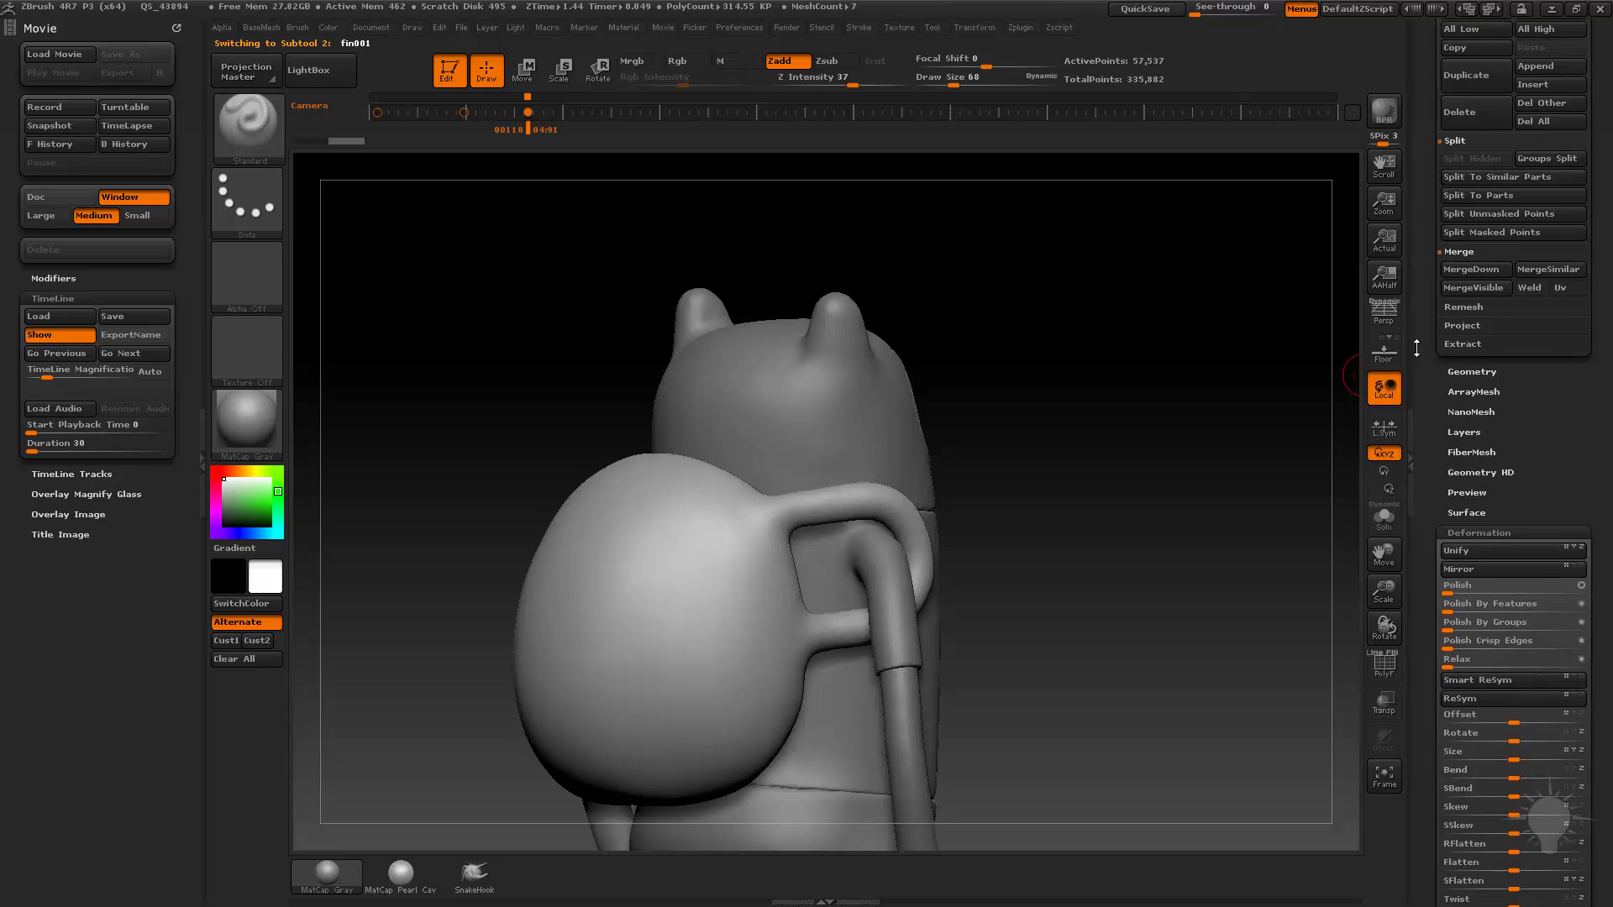
left_click(1463, 378, "shift")
scroll(1463, 378, "down", 1)
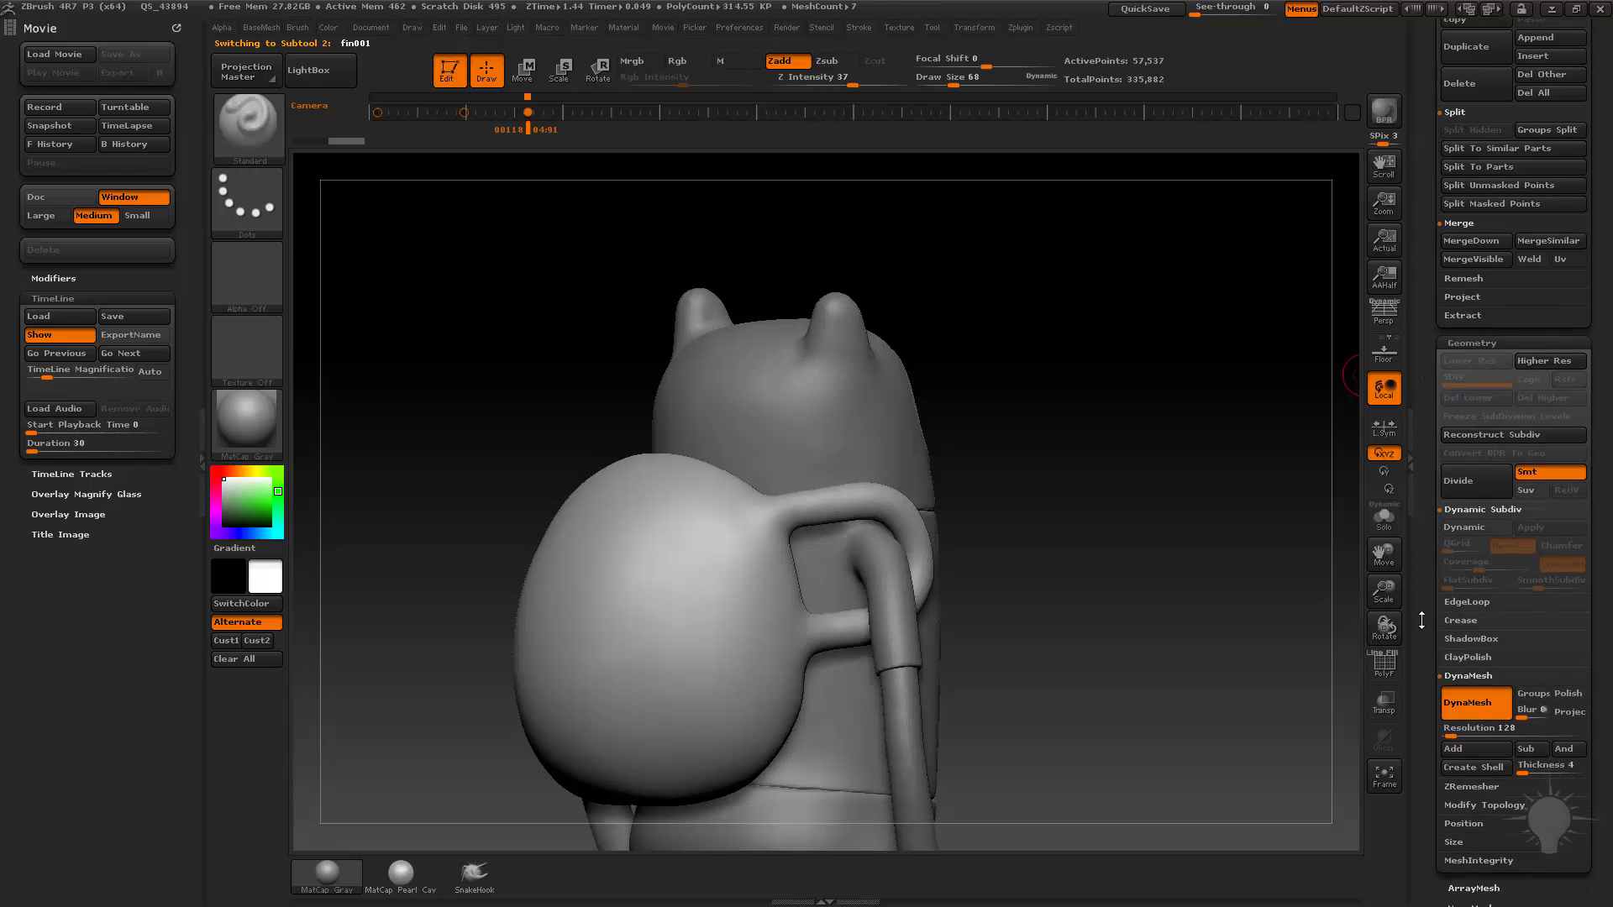
left_click(1445, 678)
scroll(1445, 647, "down", 4)
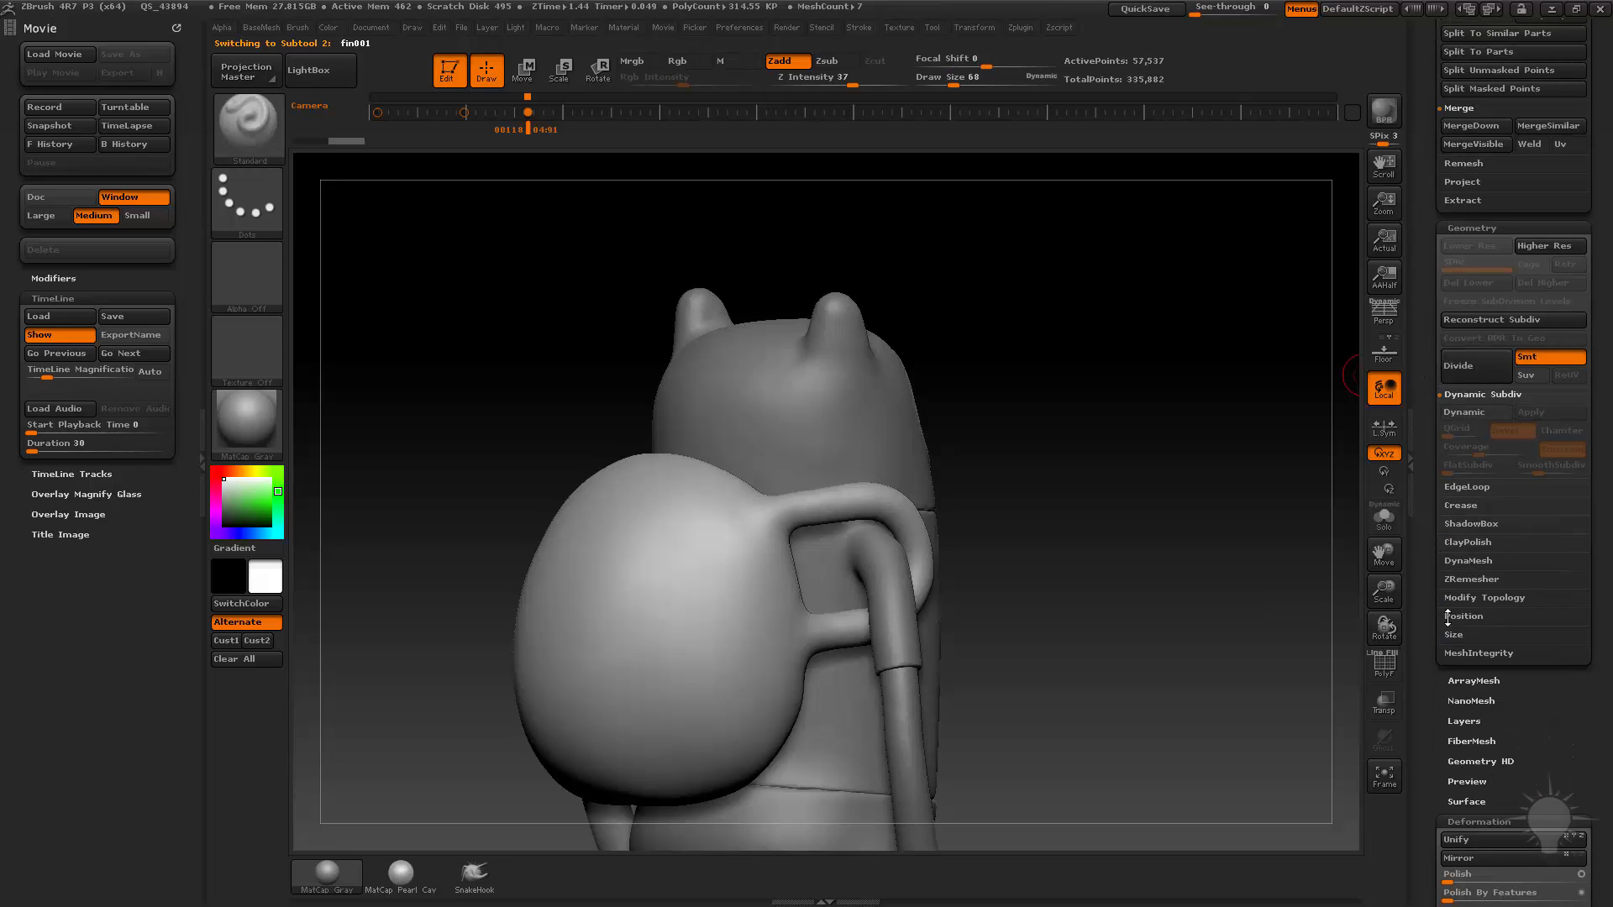
left_click(1471, 579)
scroll(1433, 520, "down", 1)
Isolate the selected backpack copy in Solo mode and inspect its dense wireframe from several angles
left_click(1385, 518)
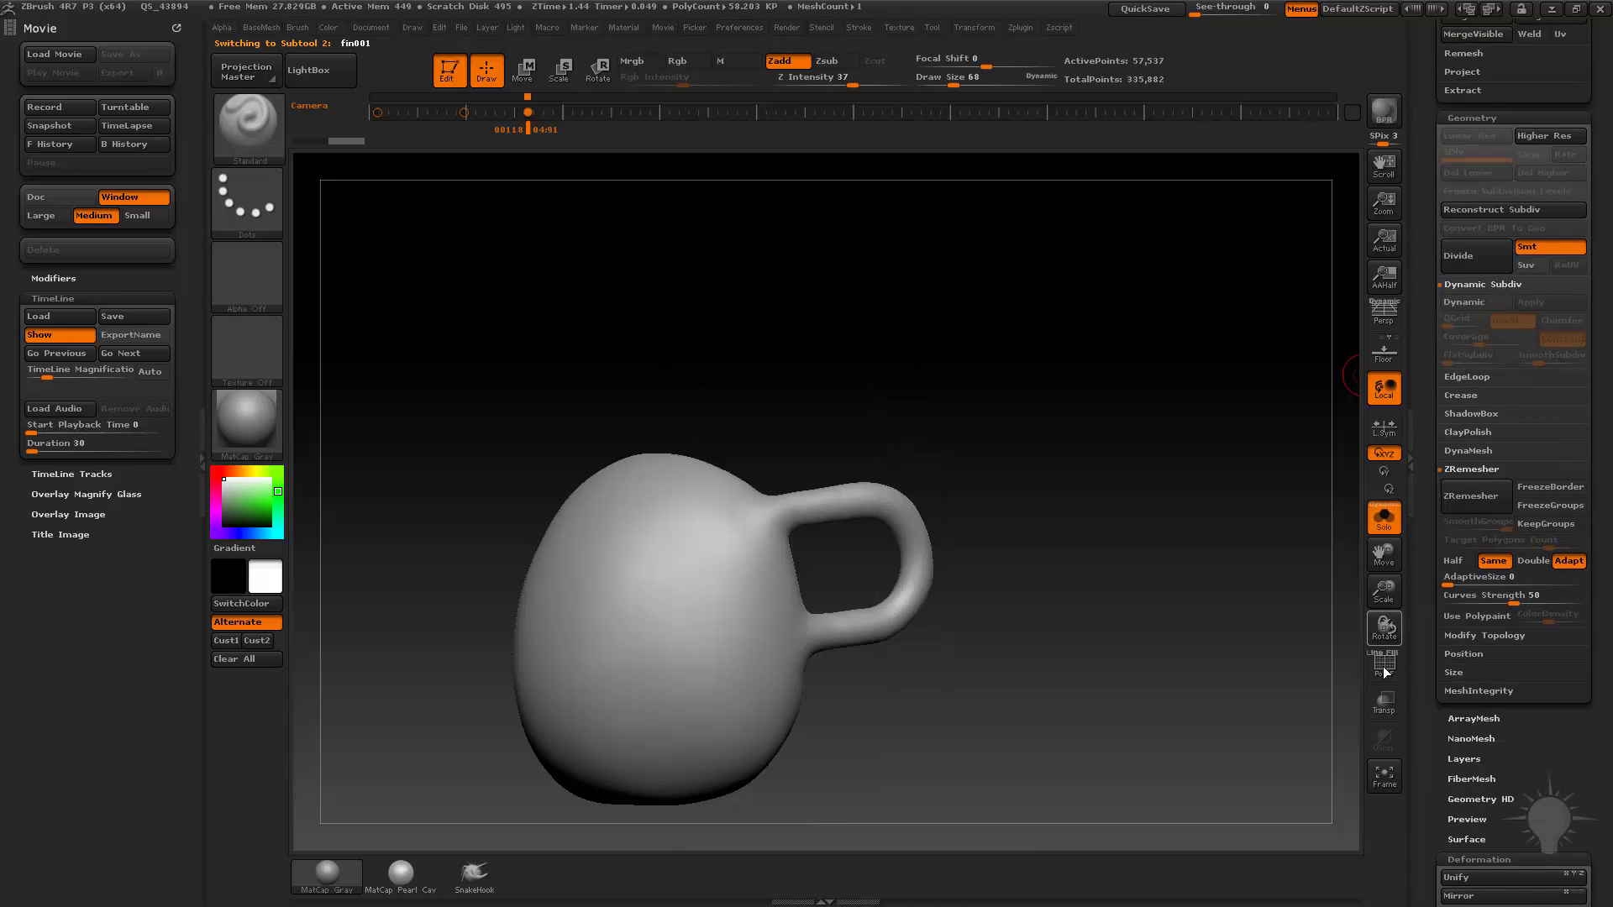
left_click(1385, 664)
left_click_drag(1150, 500, 944, 405, "alt")
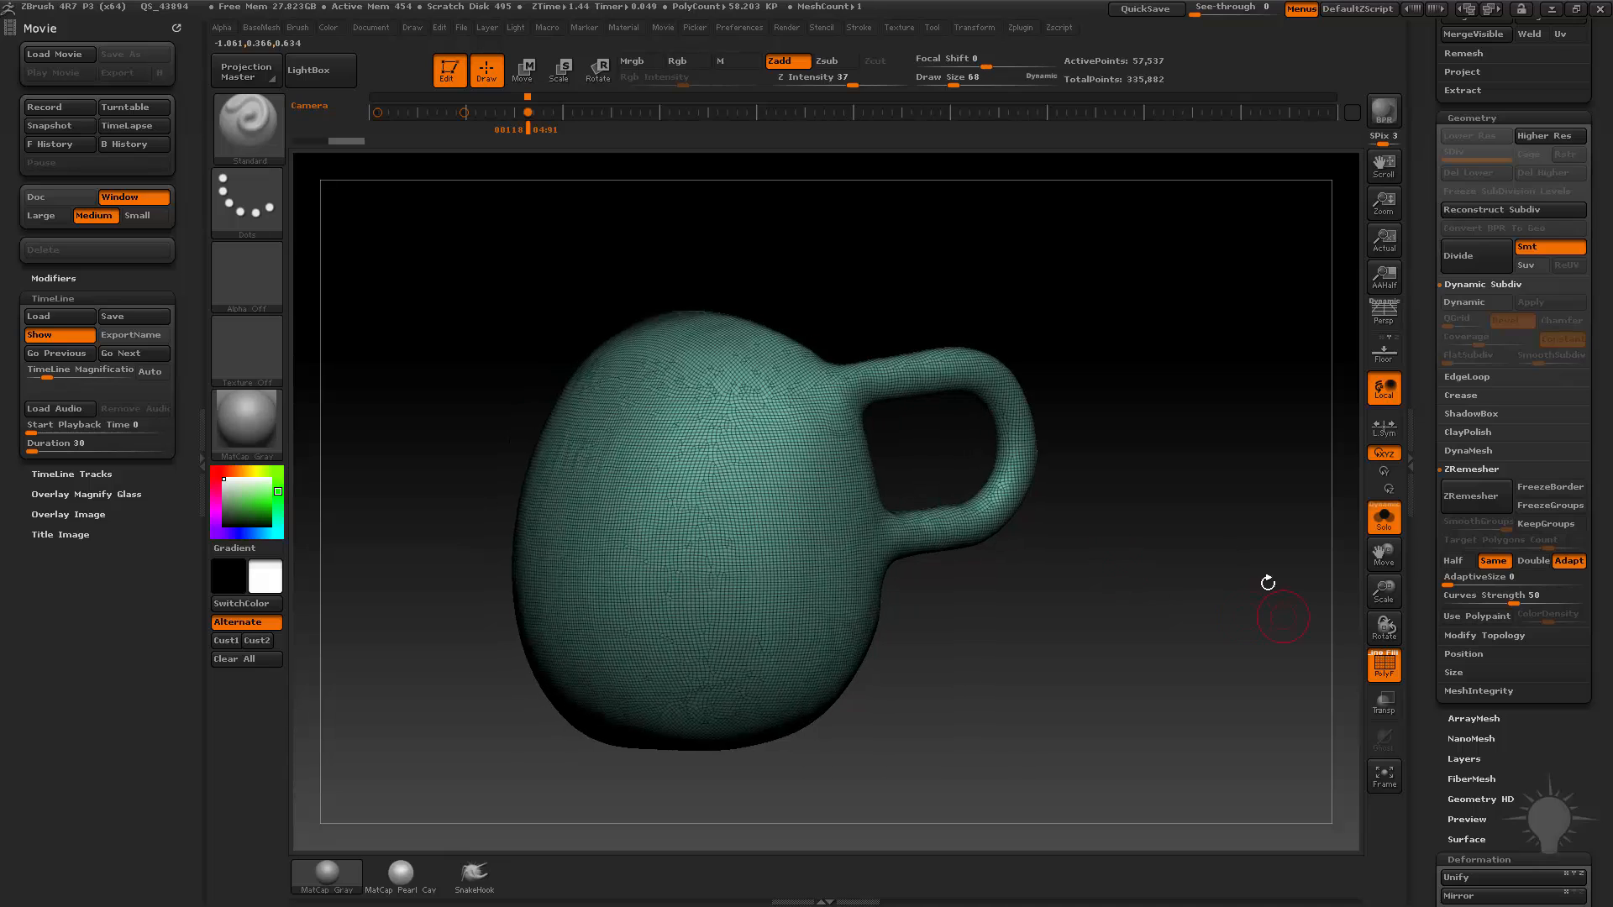
left_click_drag(1268, 582, 1091, 515)
left_click_drag(1232, 620, 1102, 610)
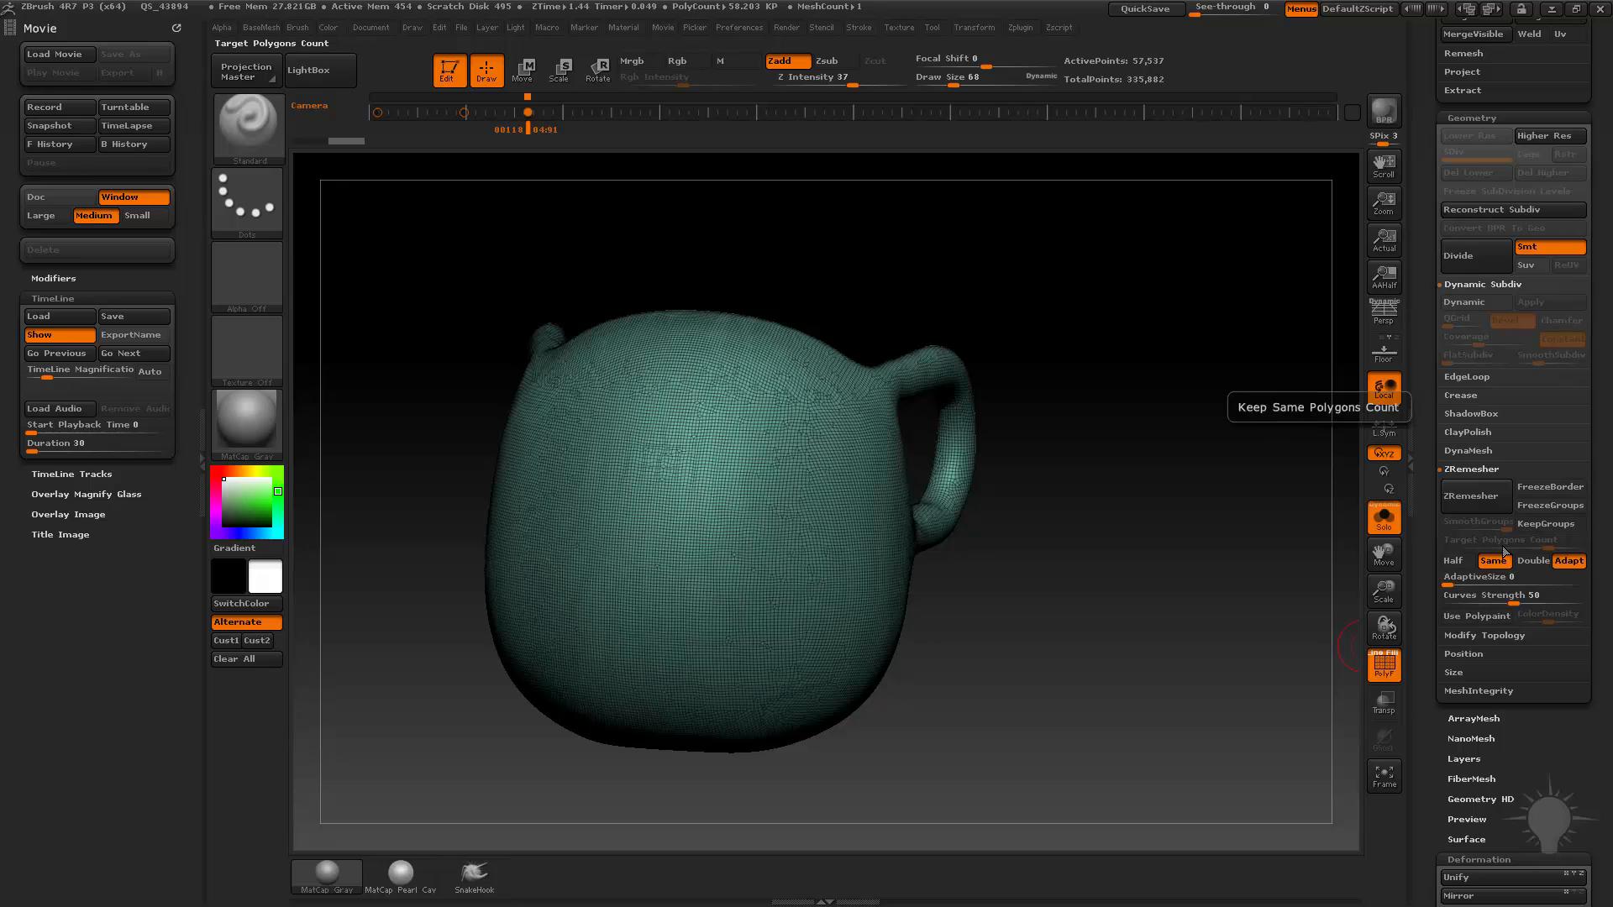
Set the target polygon count to 1 and ZRemesh the isolated backpack
left_click(1453, 560)
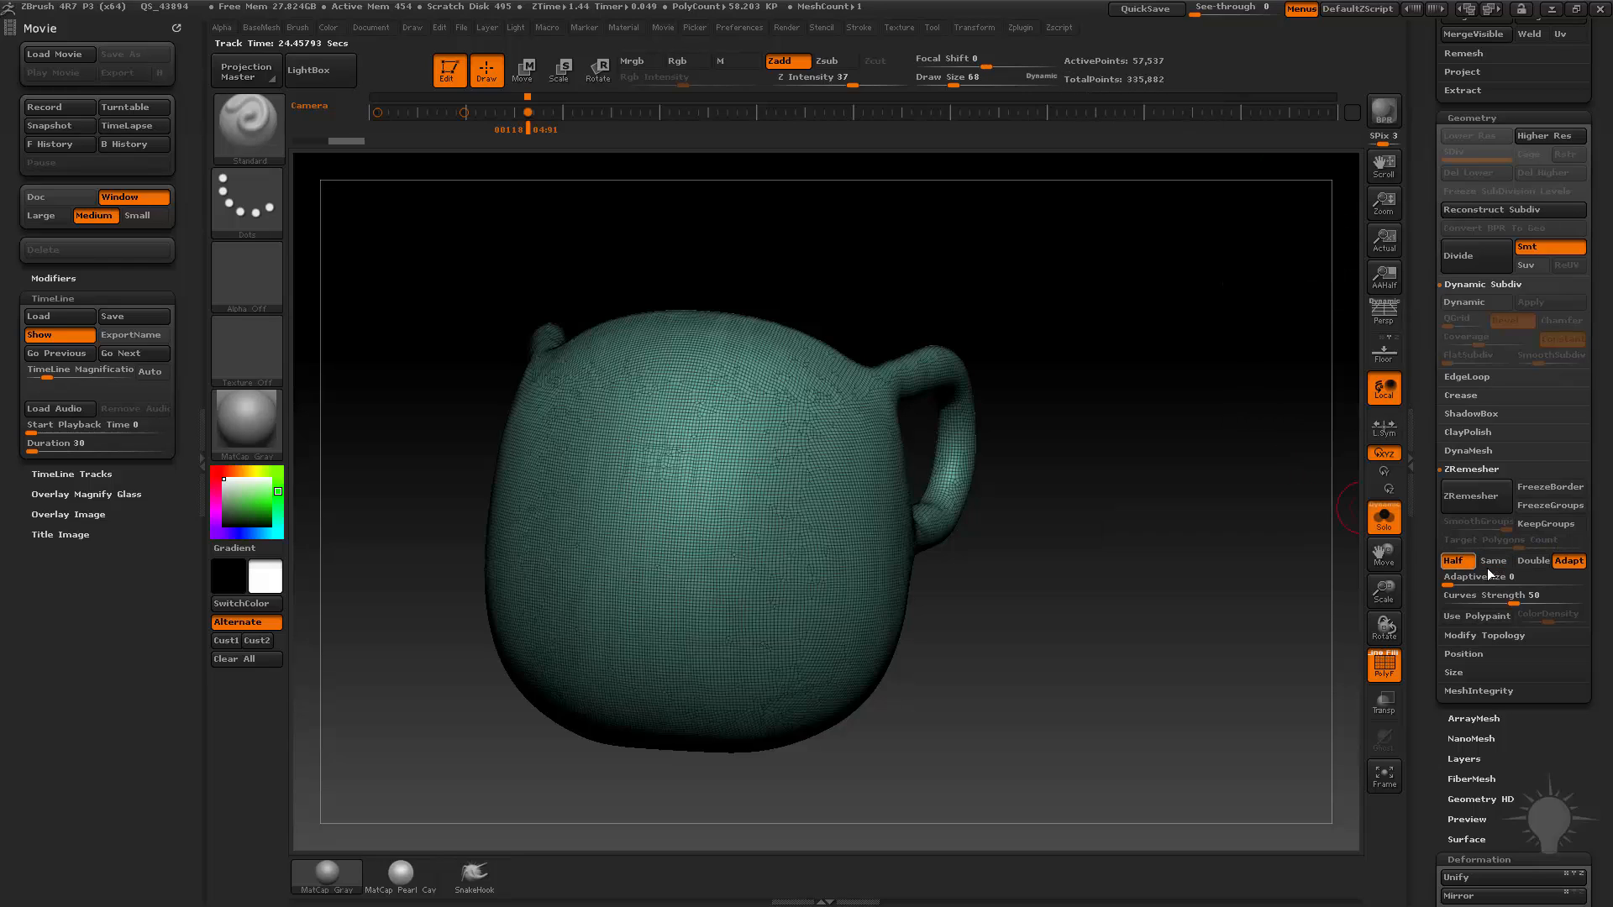
left_click(1468, 568)
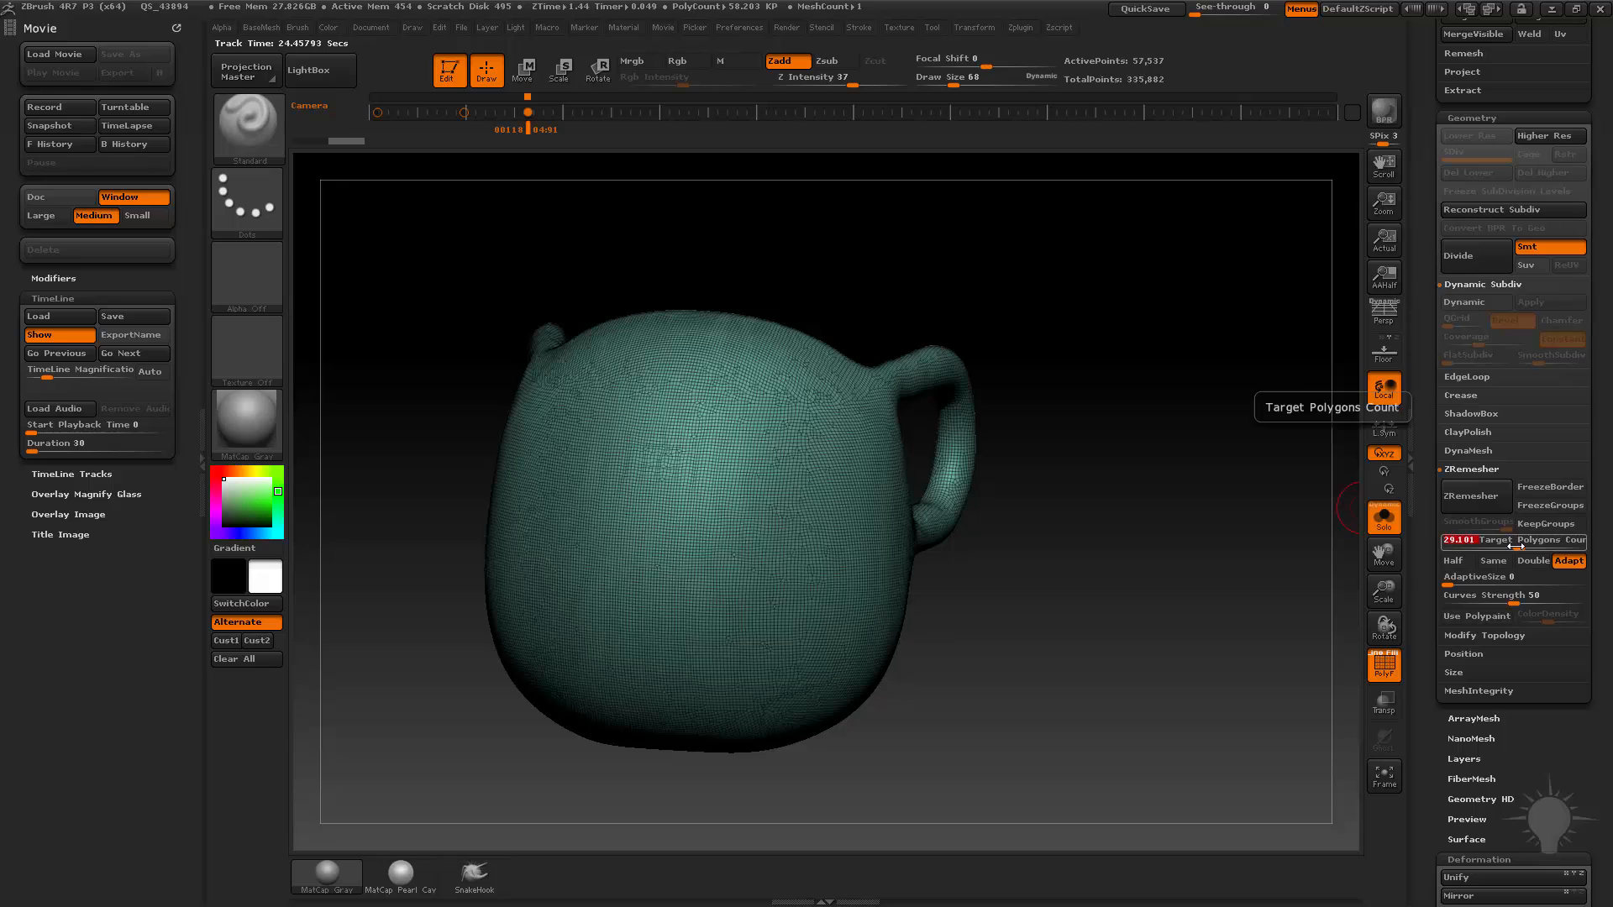
type("1")
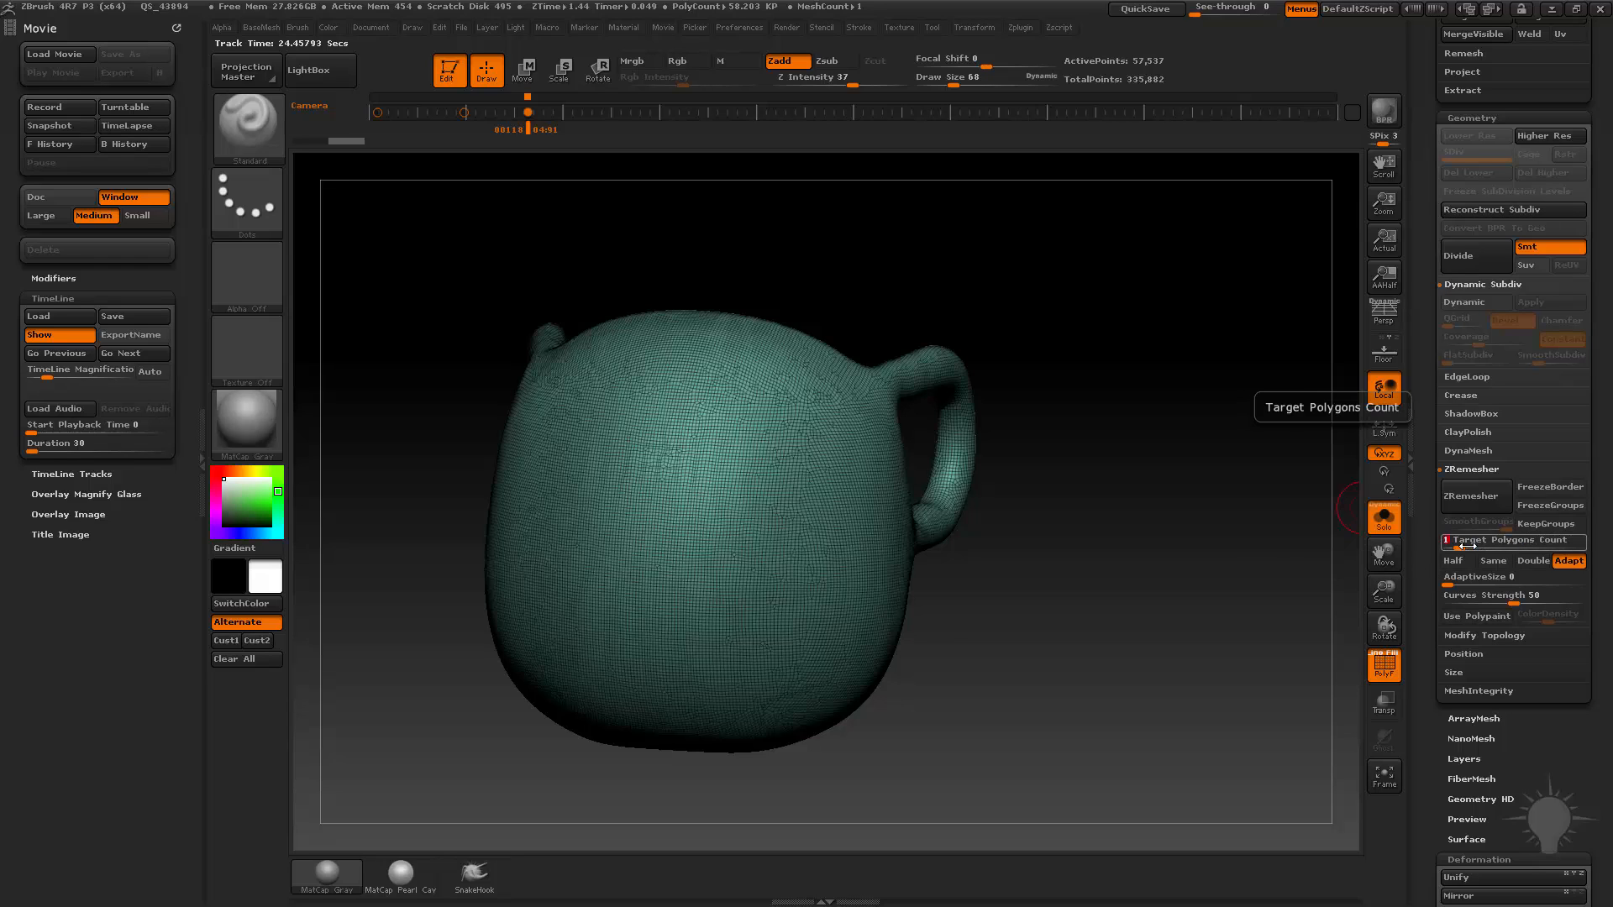
left_click(1472, 496)
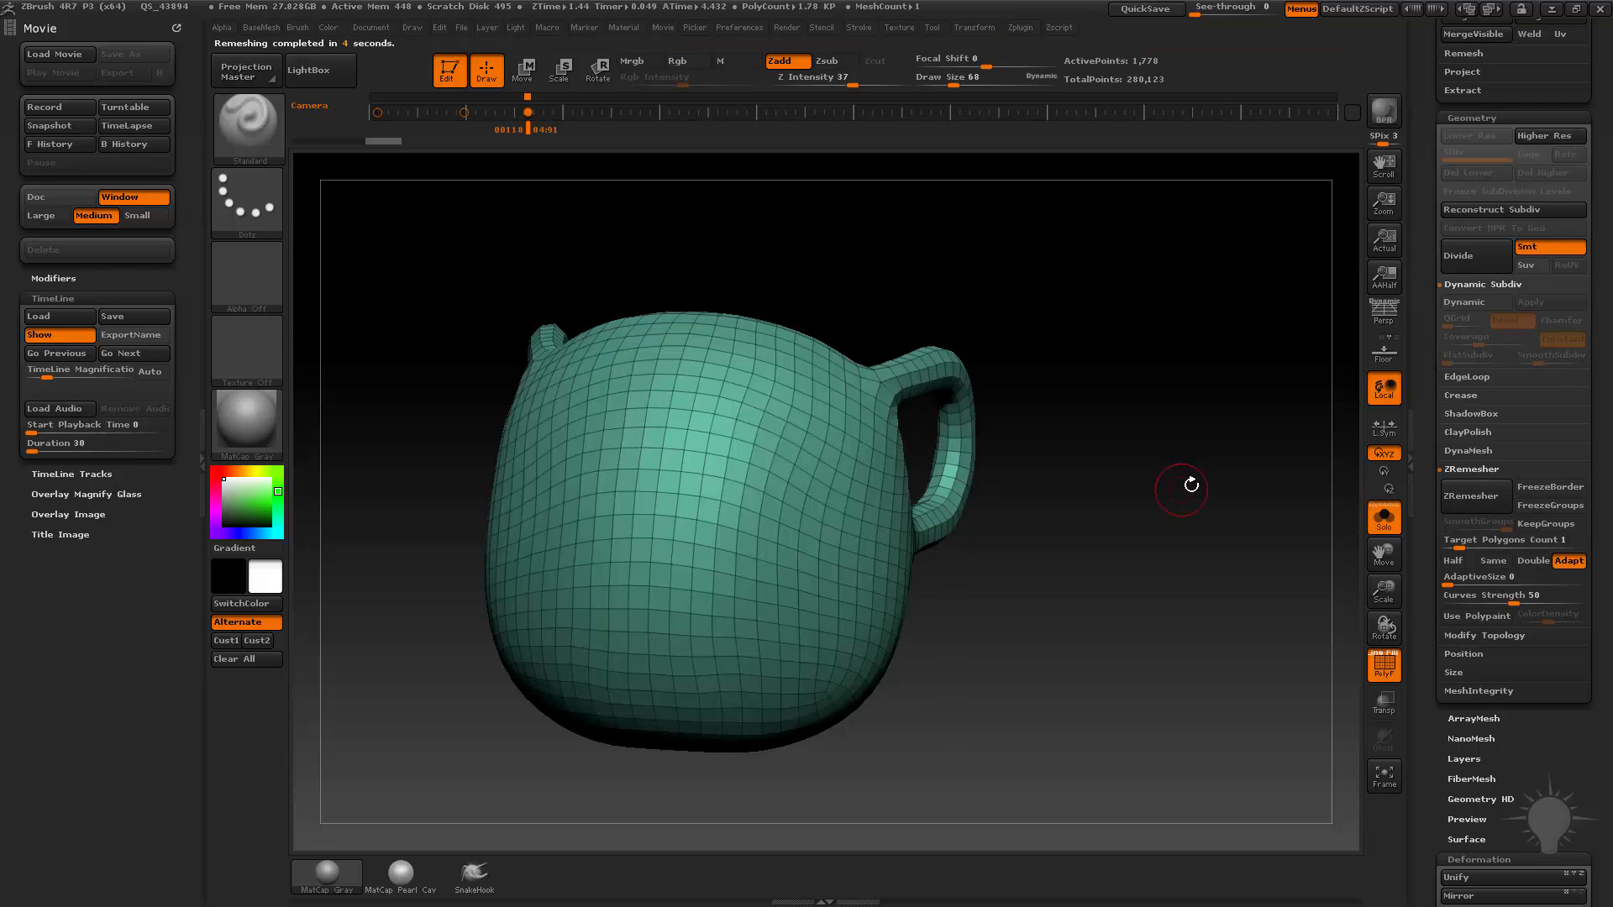
Preview the remeshed backpack with Dynamic Subdiv and without wireframe, and undo back to the dense mesh with wireframe shown
mouse_move(1183, 486)
left_mouse_down()
mouse_move(1116, 485)
mouse_move(1268, 476)
mouse_move(1176, 479)
left_mouse_up()
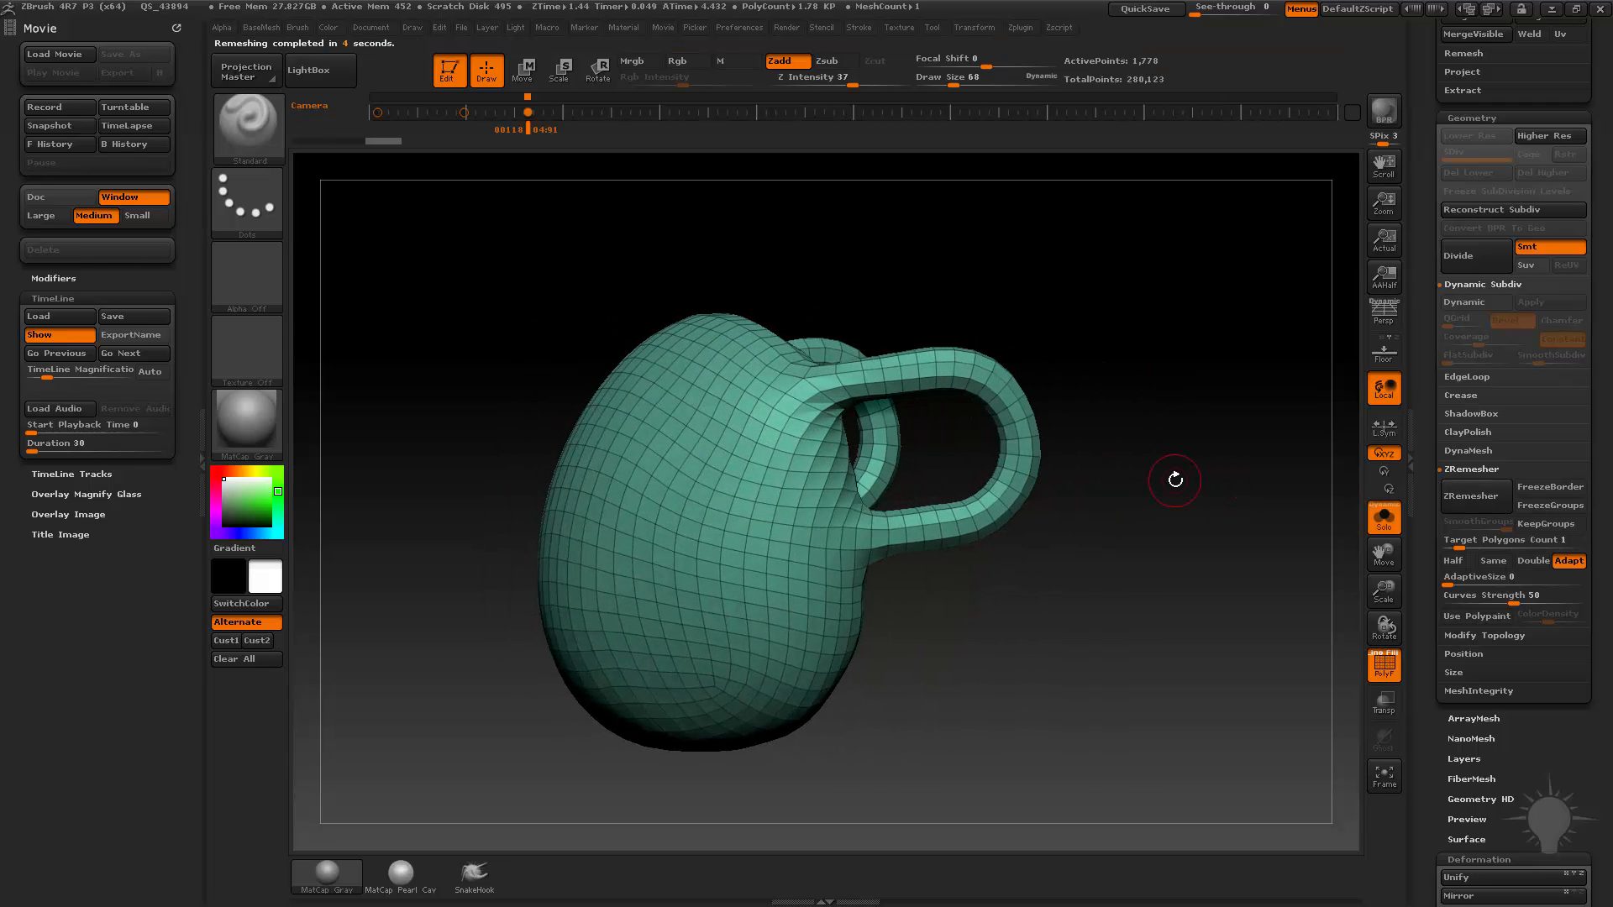
key("d")
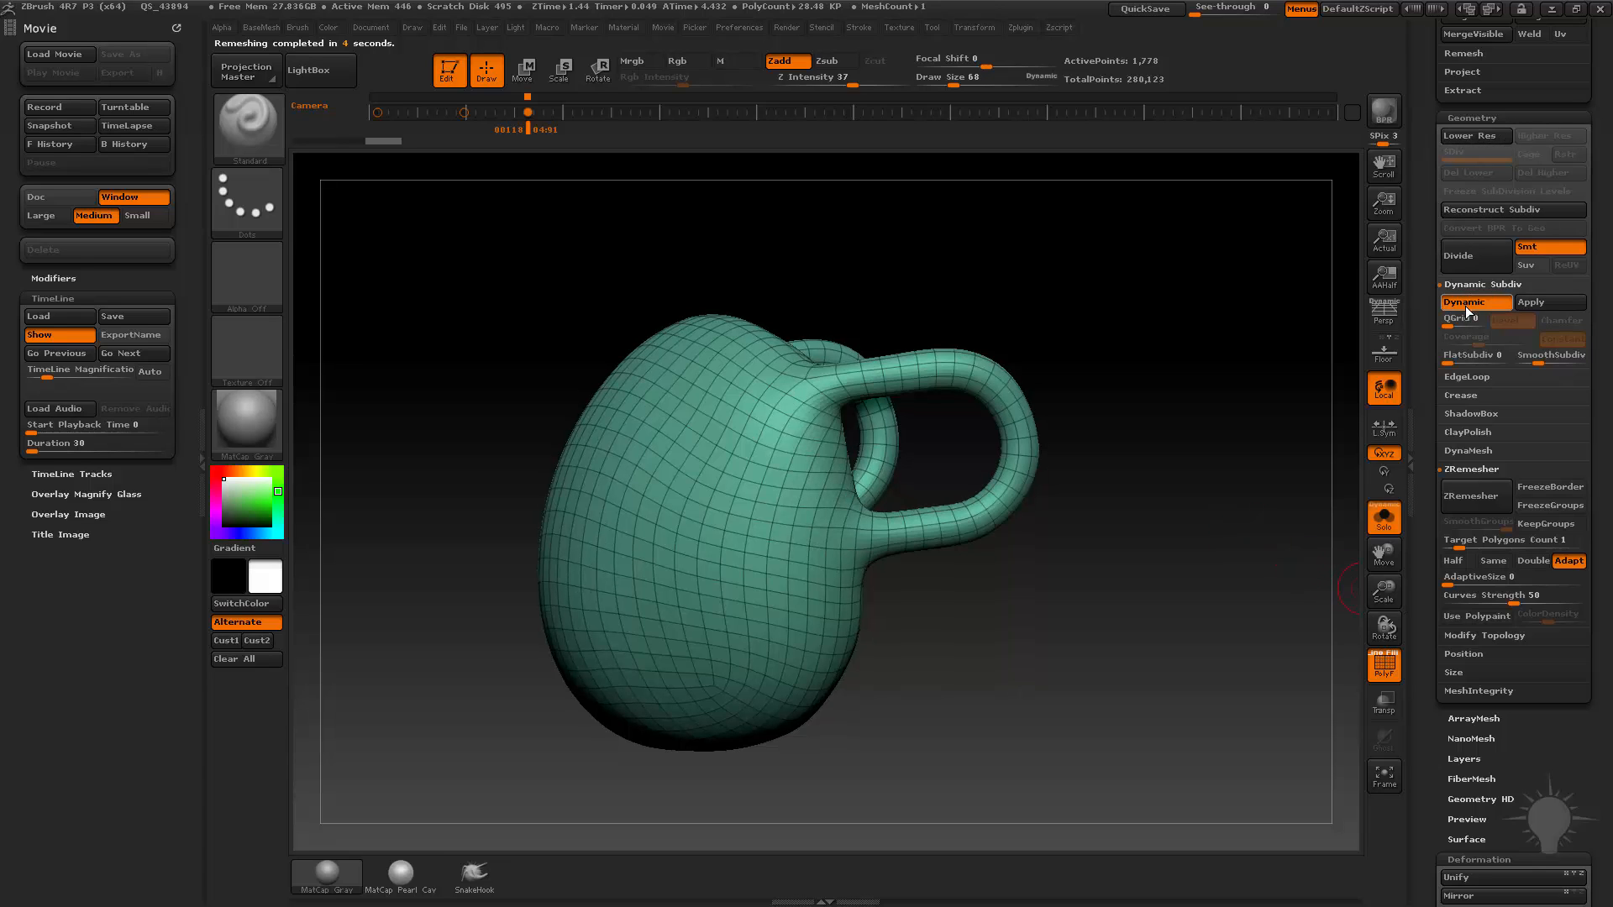
left_click(1385, 666)
mouse_move(1211, 466)
left_mouse_down()
mouse_move(1260, 459)
mouse_move(1201, 472)
left_mouse_up()
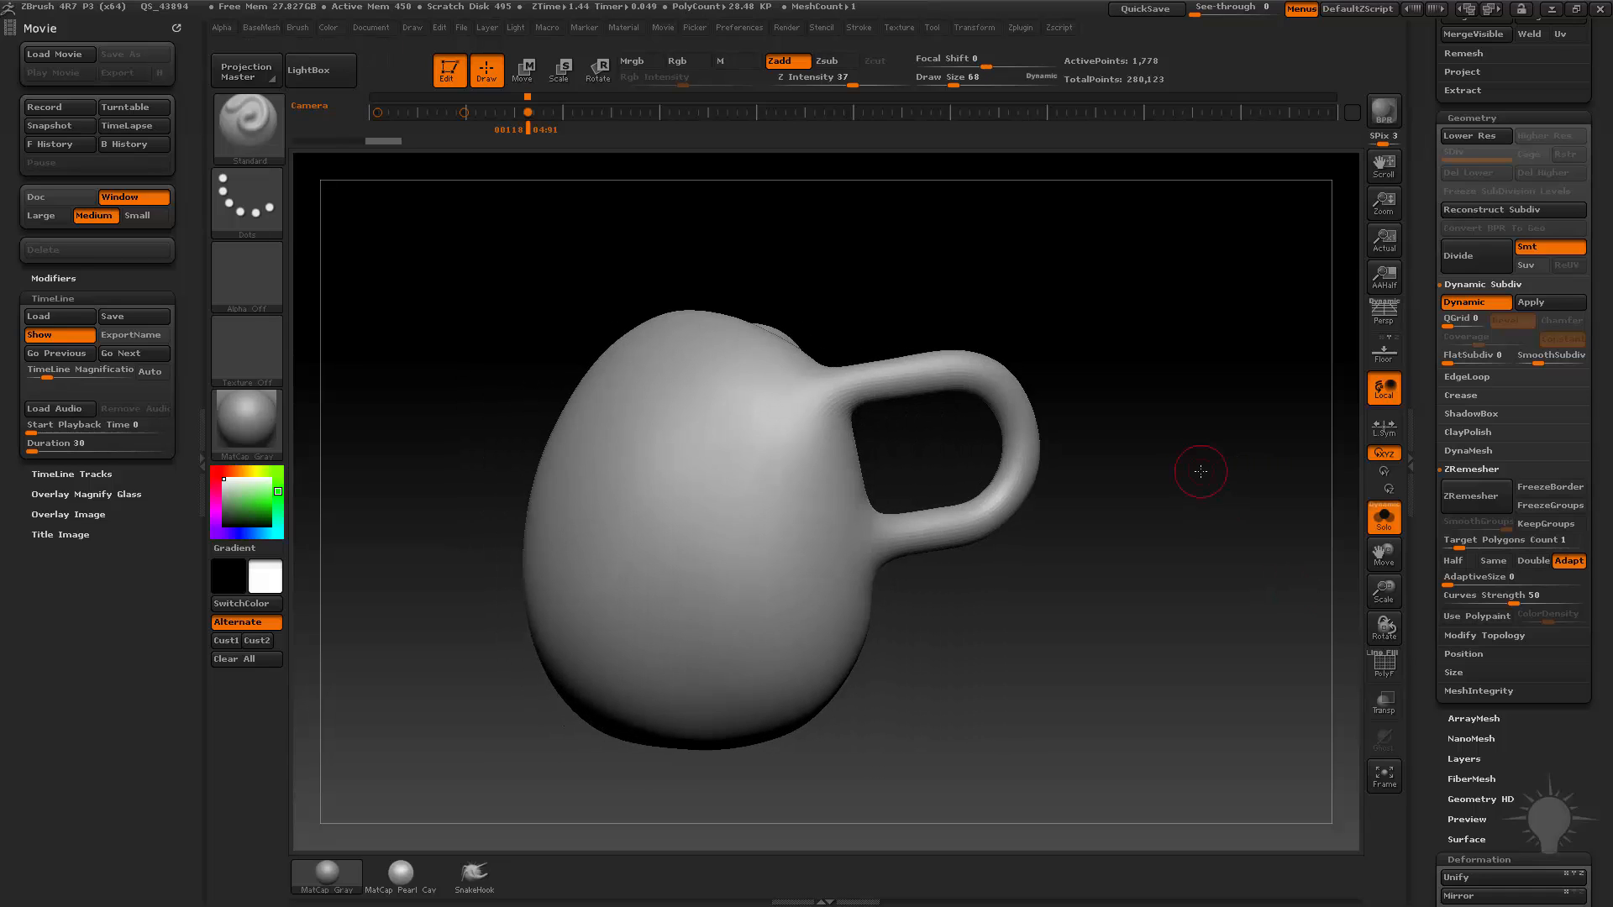
key("ctrl+z")
key("shift+f")
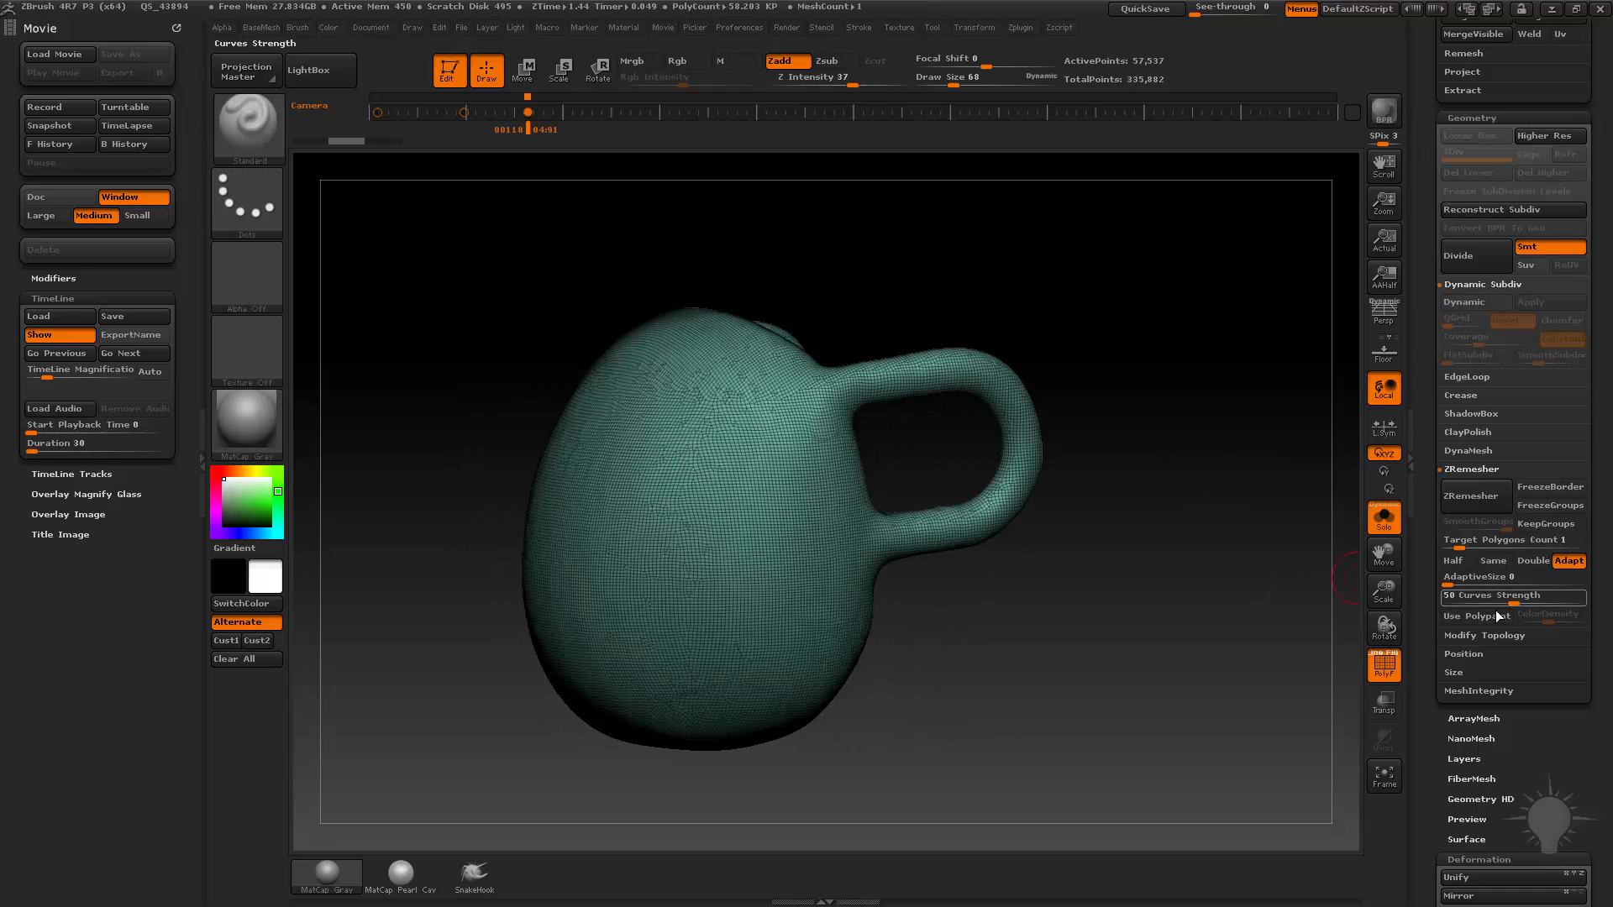
ZRemesh the backpack again and display only it and its dense duplicate together, with Solo mode and wireframe off
left_click(1472, 496)
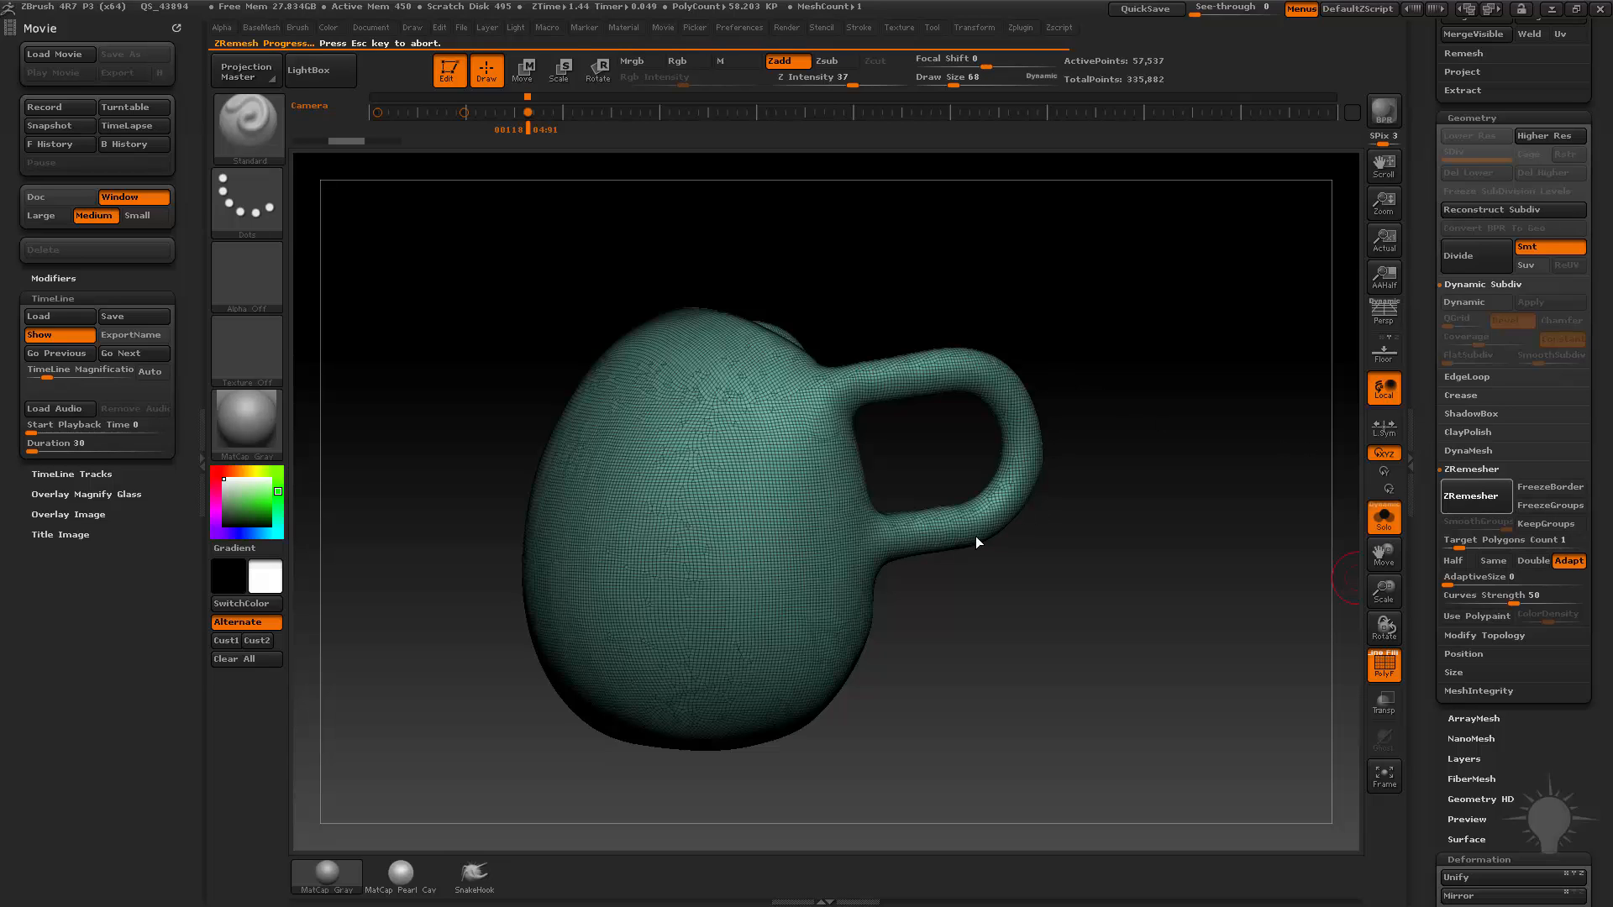
scroll(1513, 352, "up", 10)
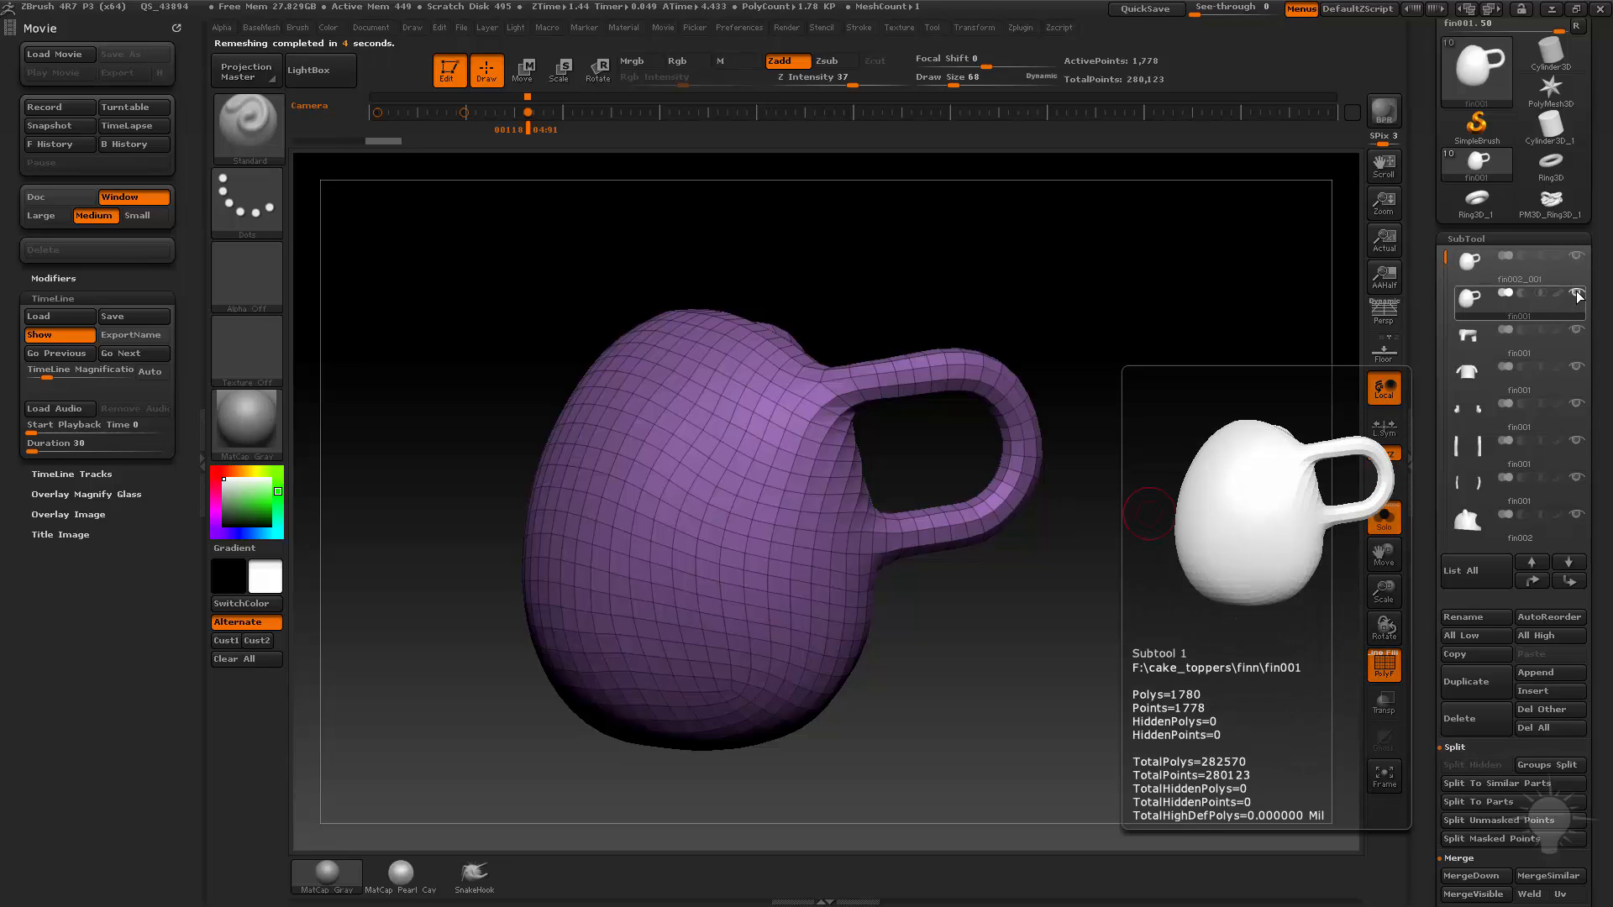
left_click(1577, 295)
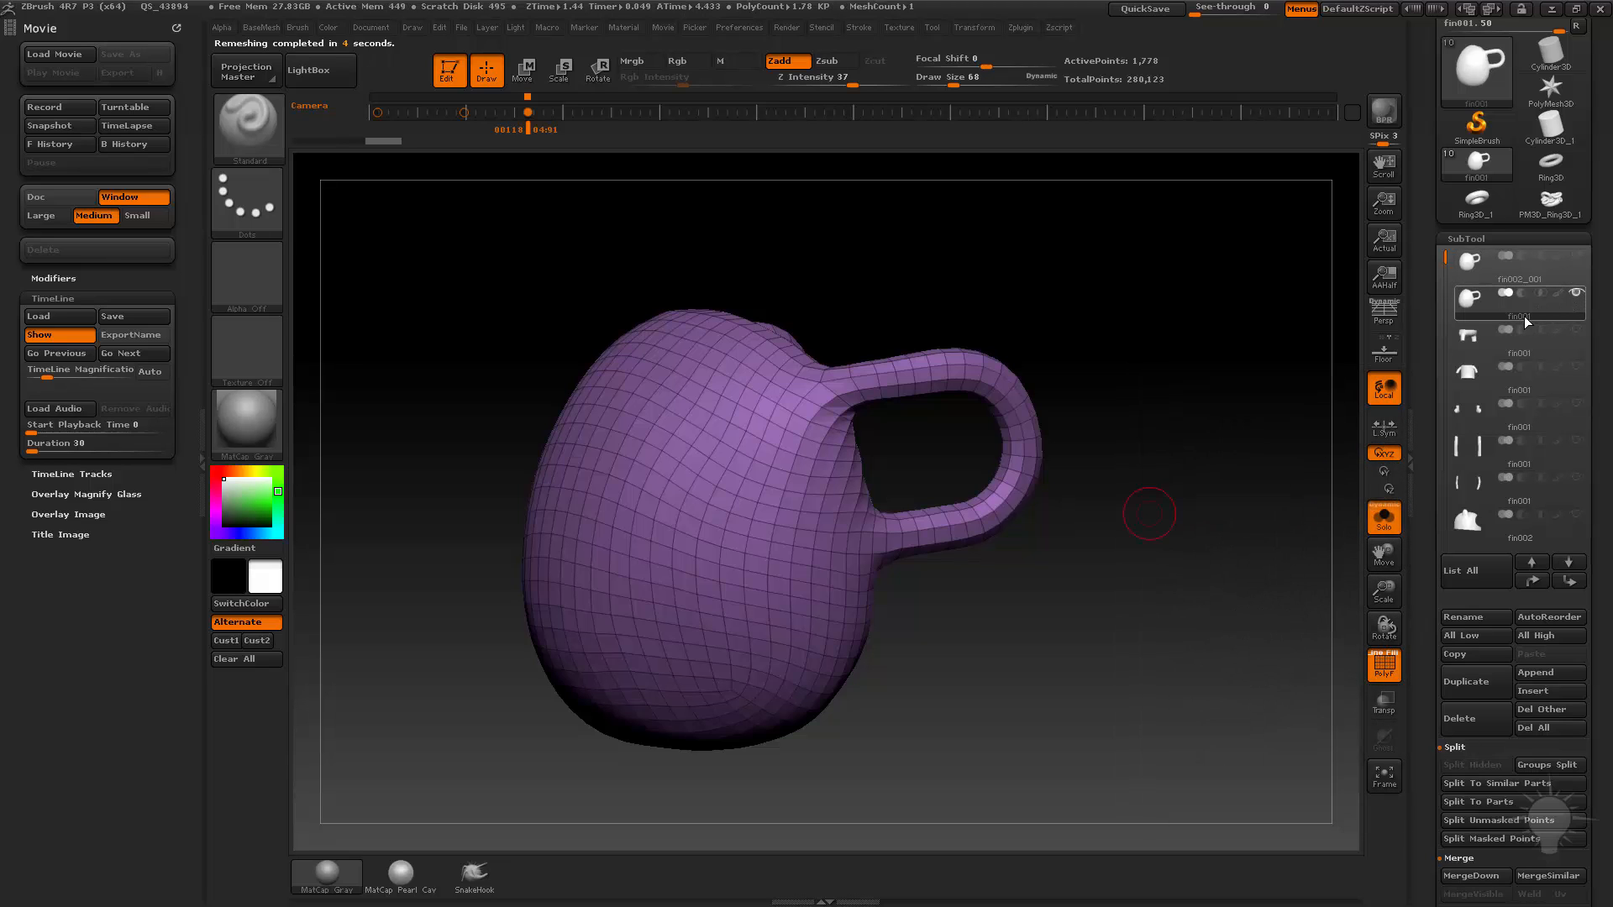
left_click(1576, 255)
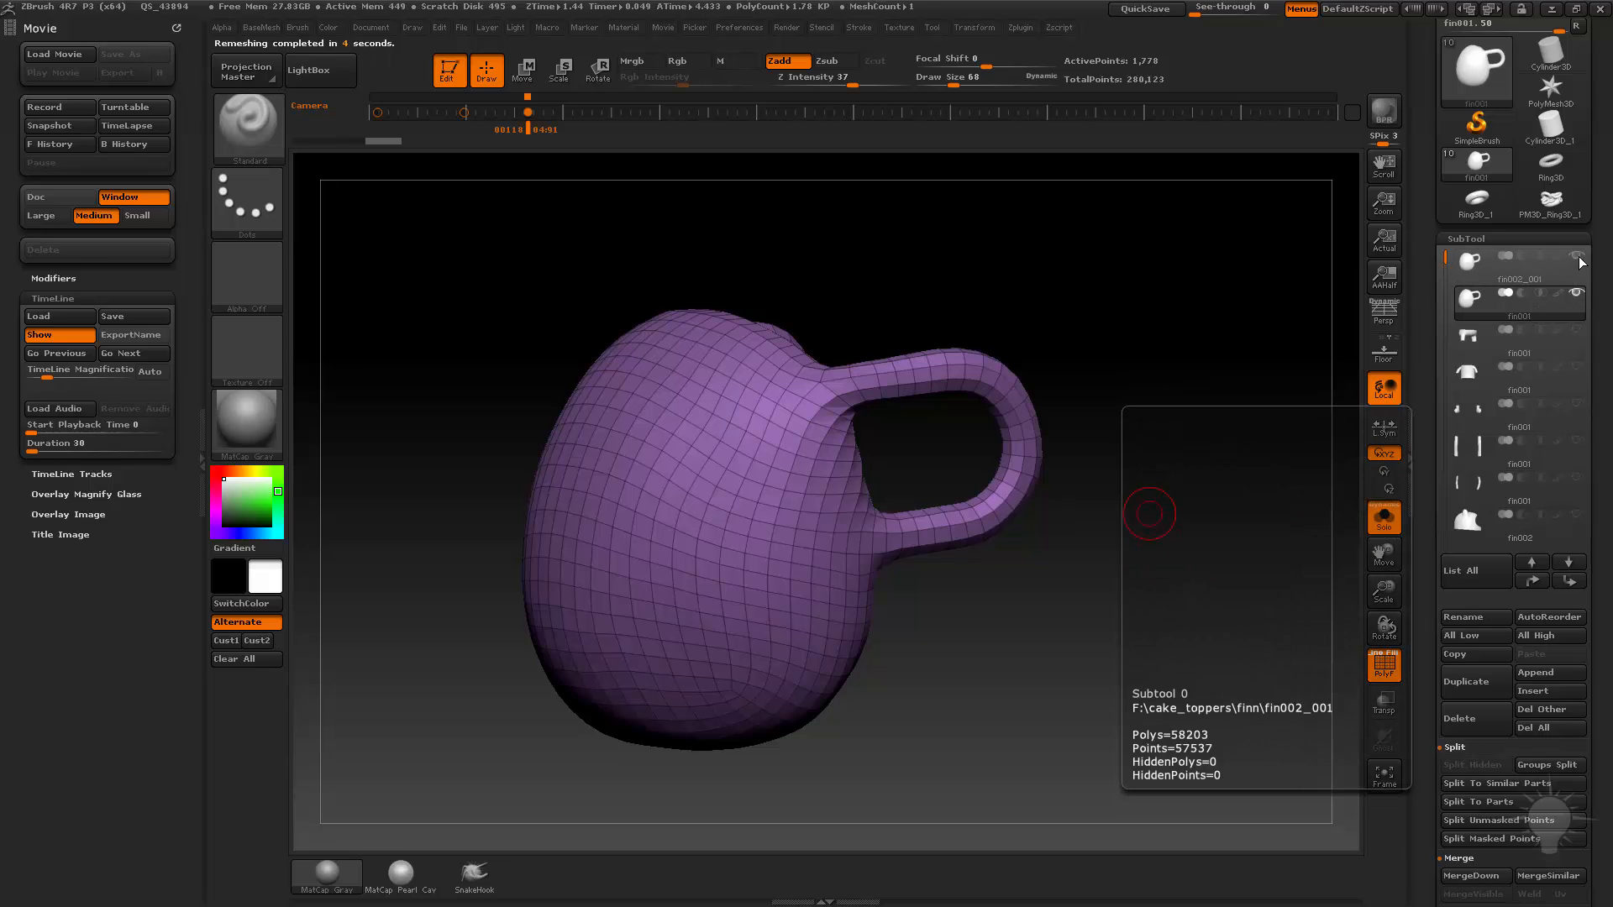
left_click(1388, 528)
left_click(1385, 668)
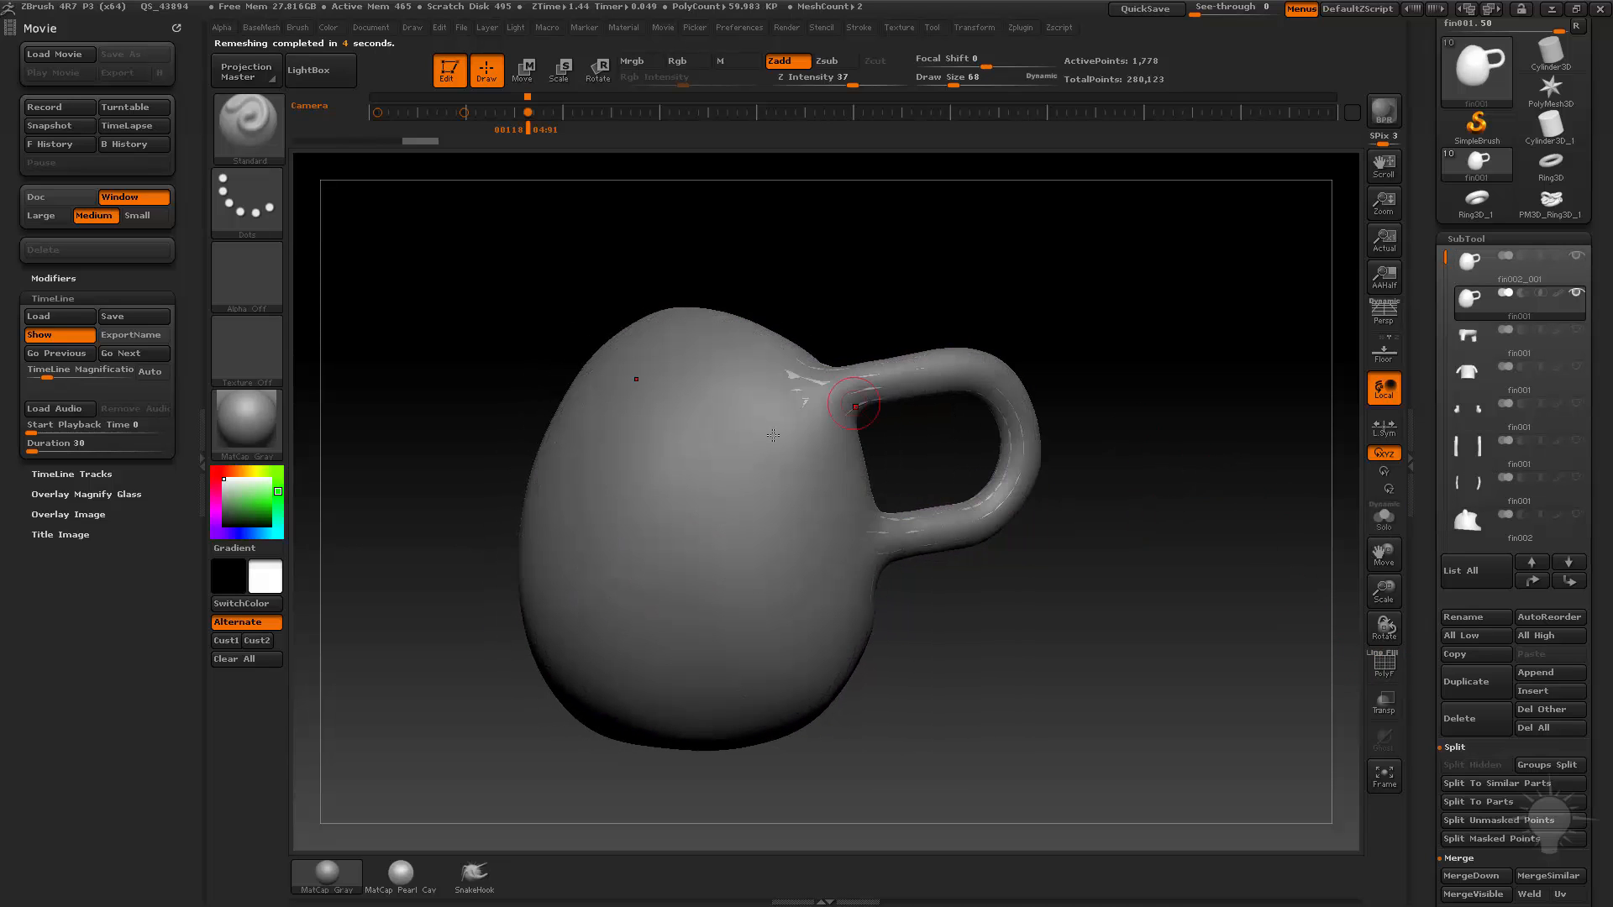
Project the dense duplicate's shape onto the remeshed backpack with ProjectAll and isolate the result in Solo mode
scroll(1438, 632, "down", 5)
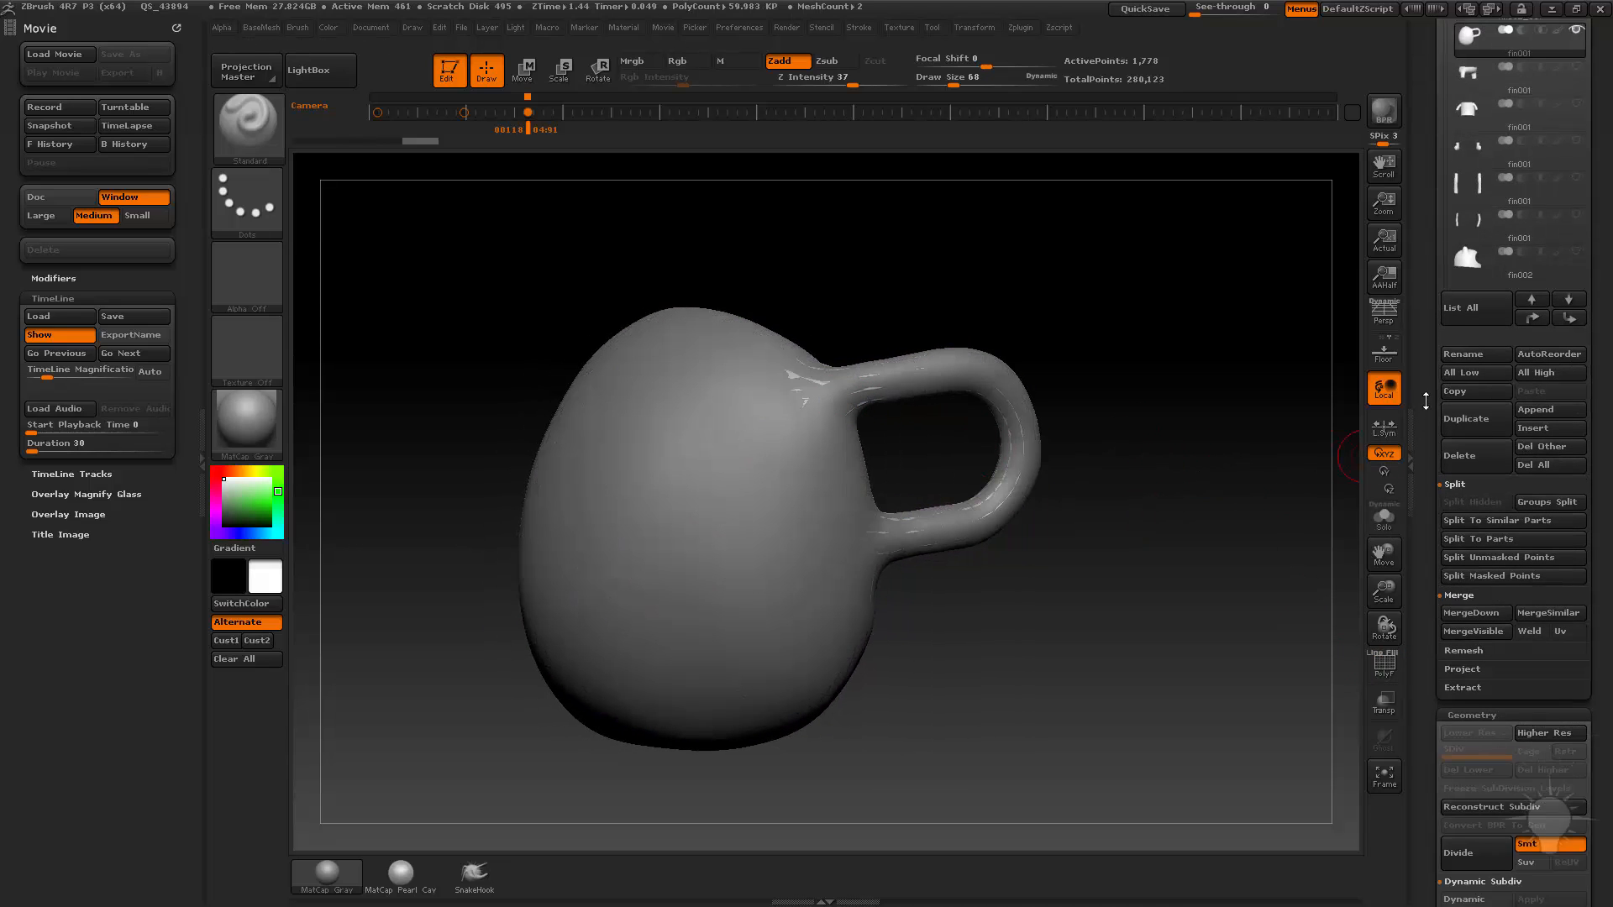
left_click(1458, 646)
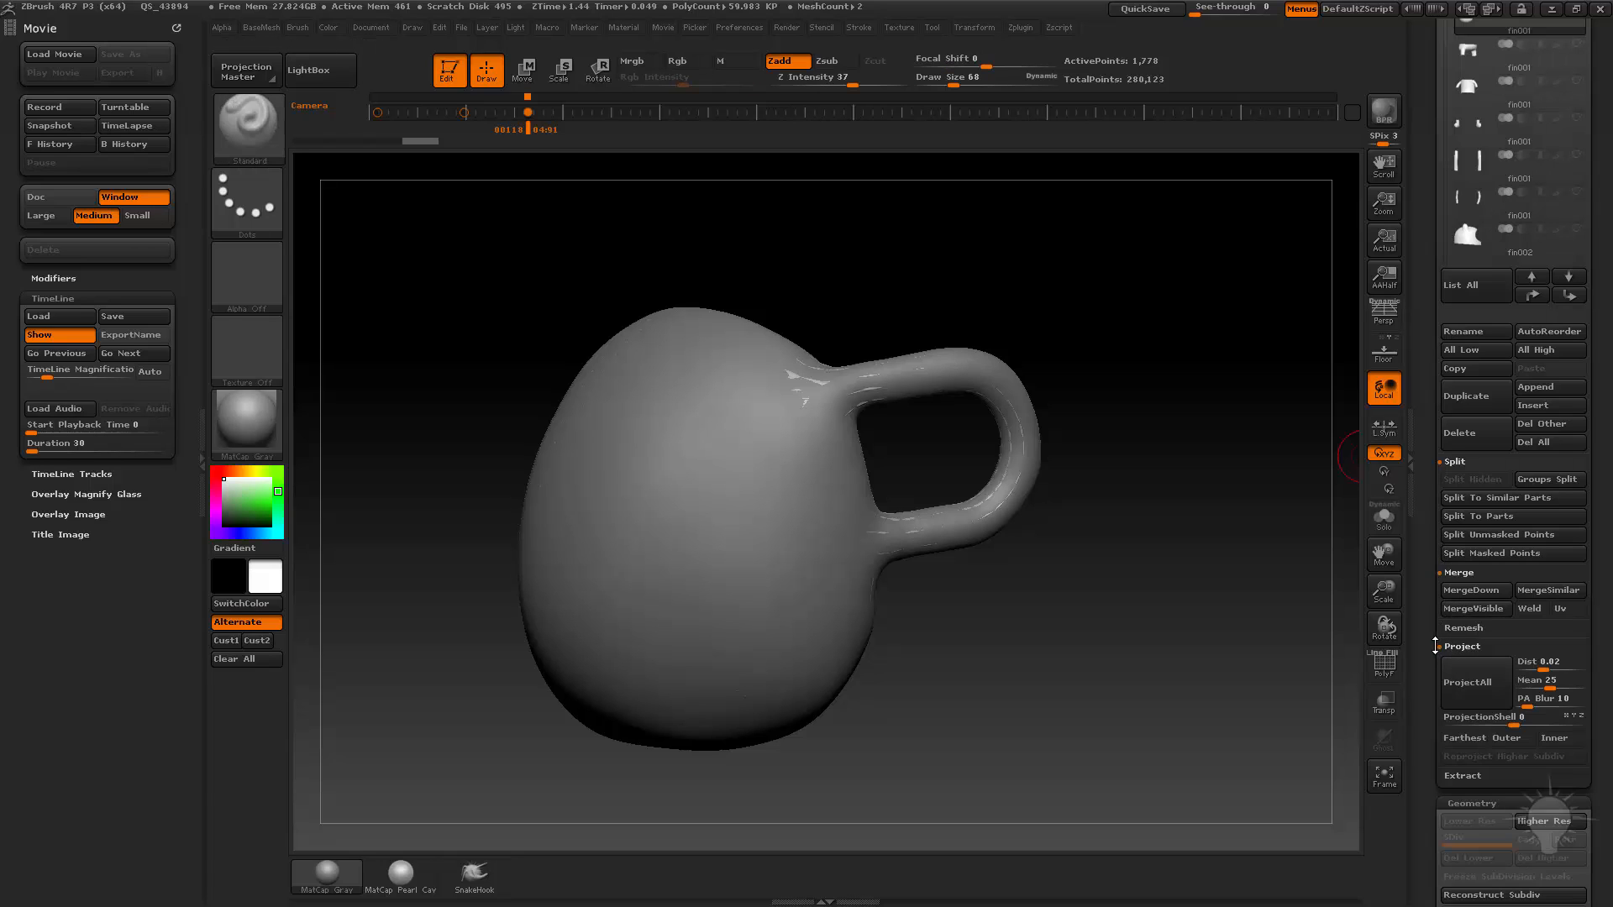
left_click_drag(1435, 645, 1435, 728)
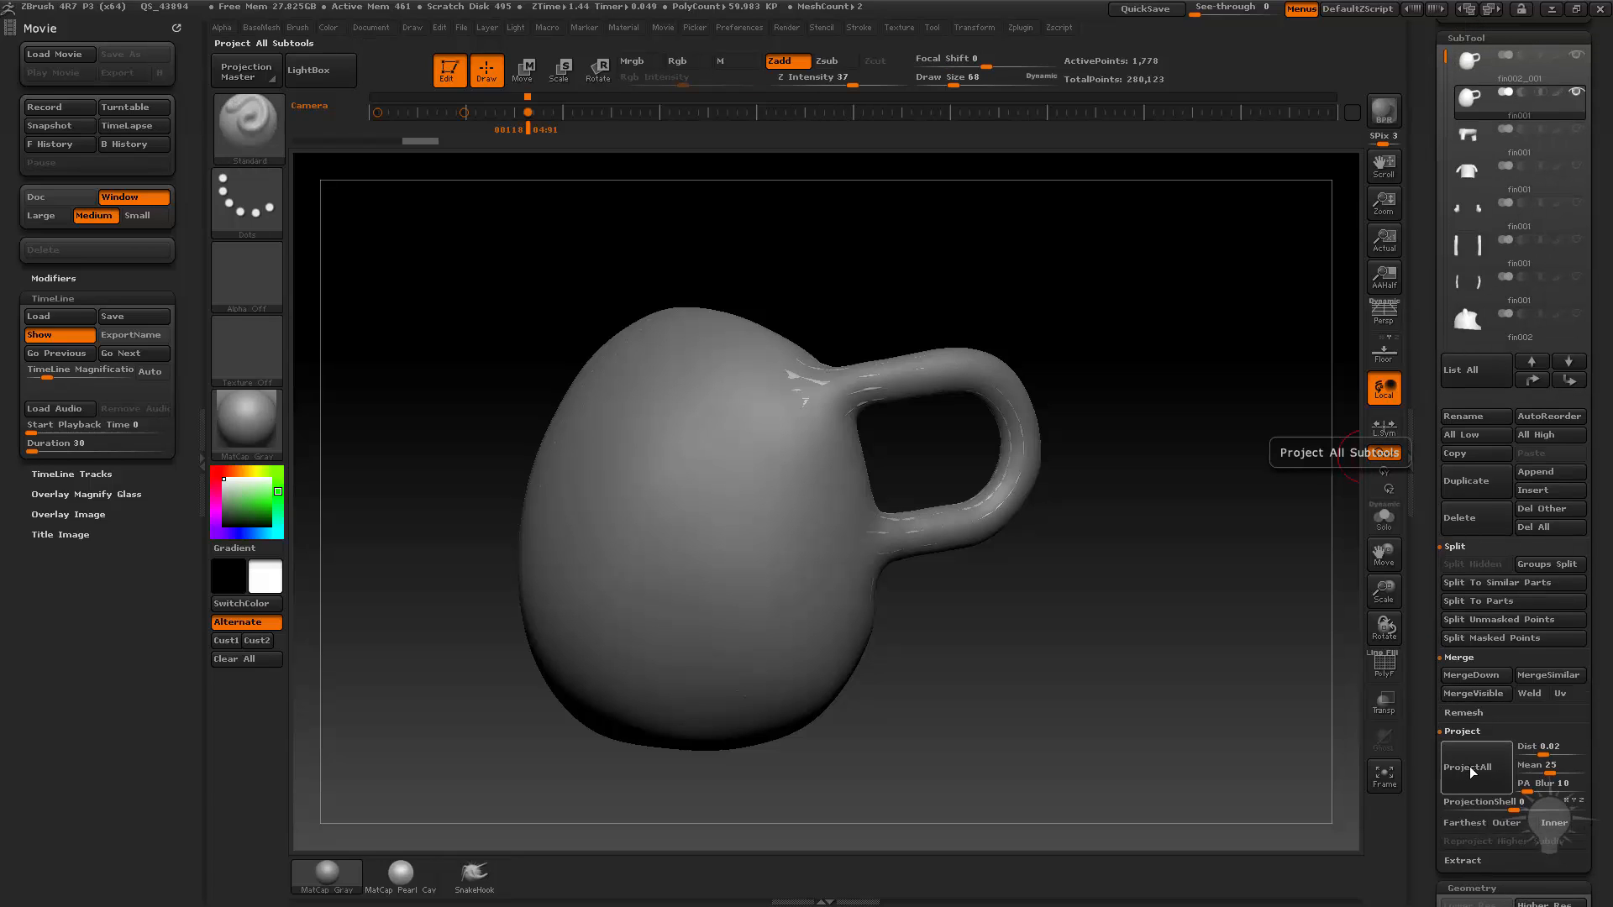
left_click(1387, 520)
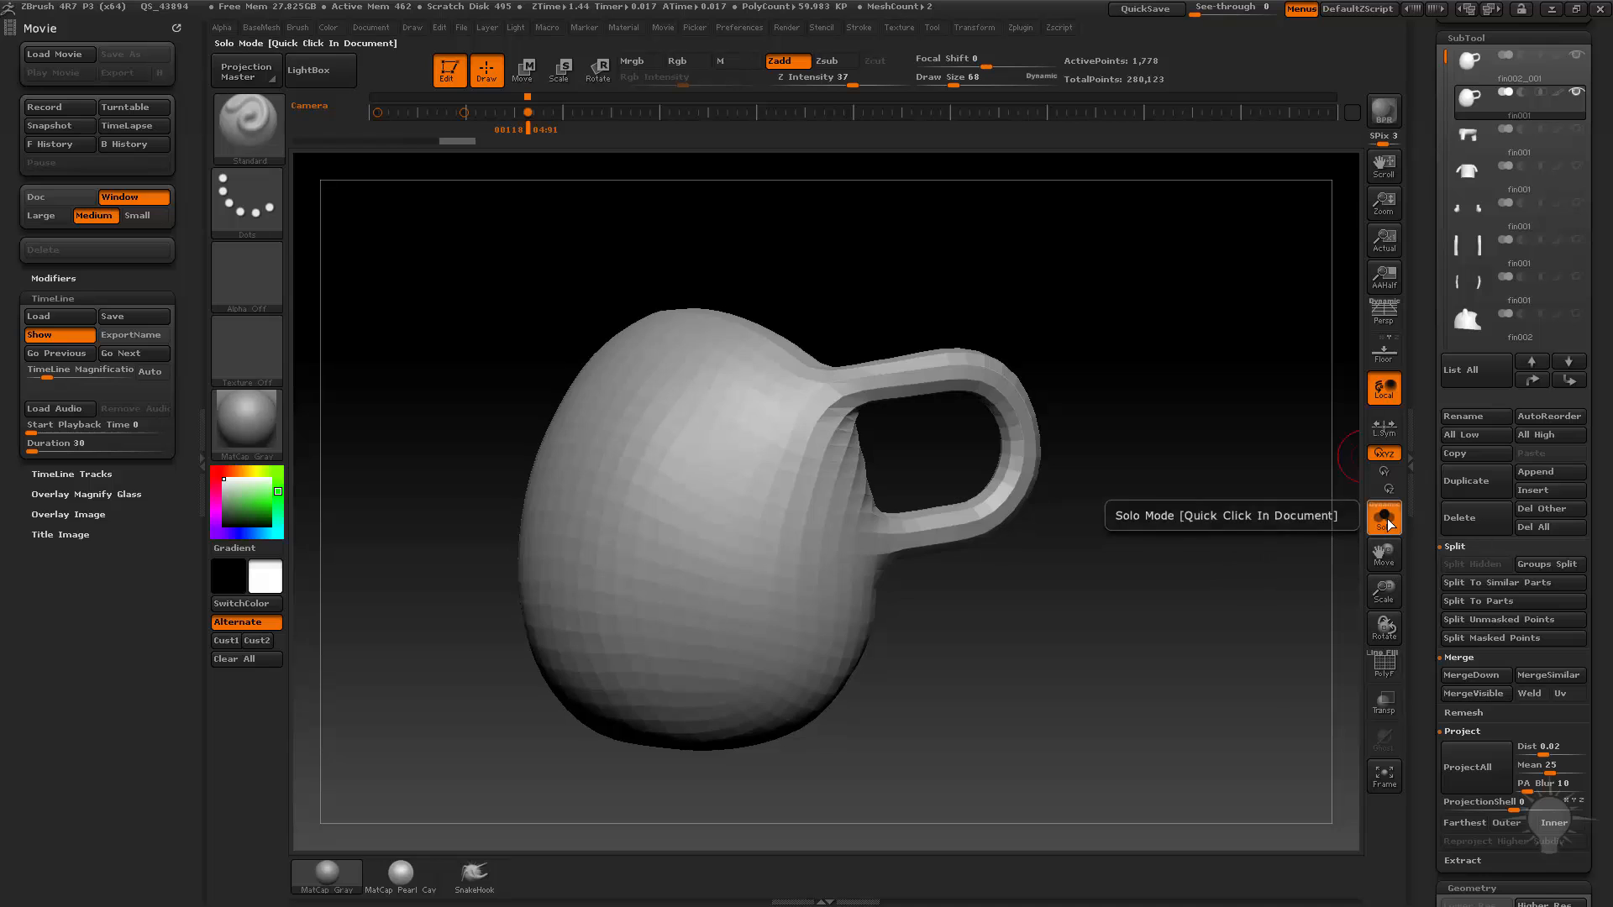
Inspect the projected backpack from several angles with its wireframe displayed
left_click_drag(1333, 505, 1207, 488)
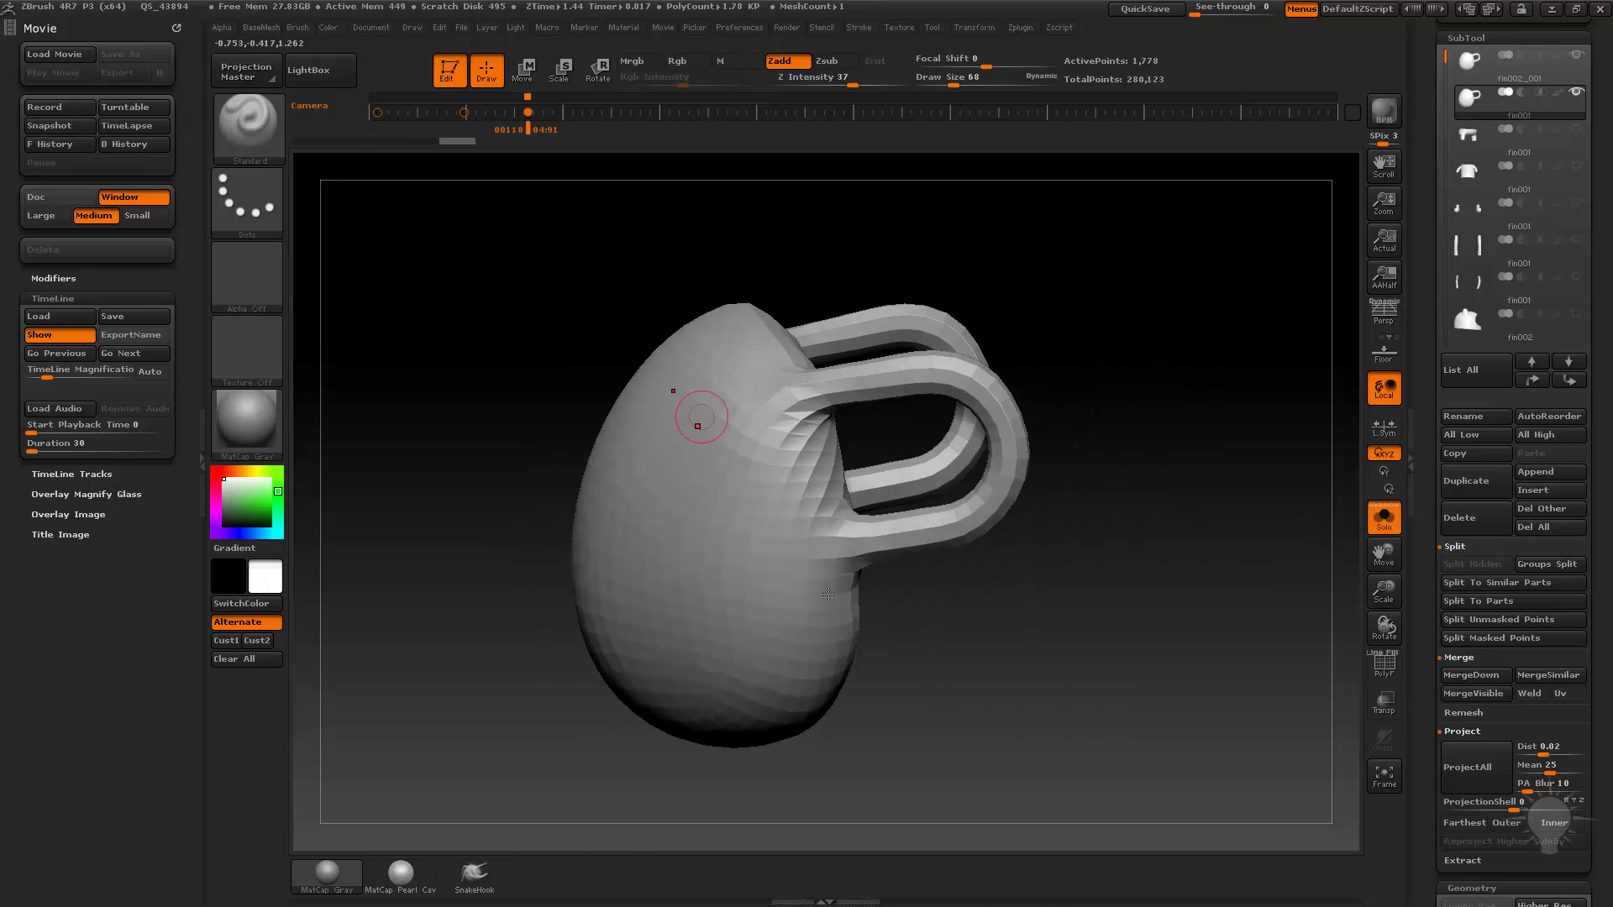
left_click_drag(966, 739, 1235, 698)
left_click(1394, 669)
left_click_drag(1432, 739, 1433, 473)
left_click_drag(1244, 621, 1199, 619)
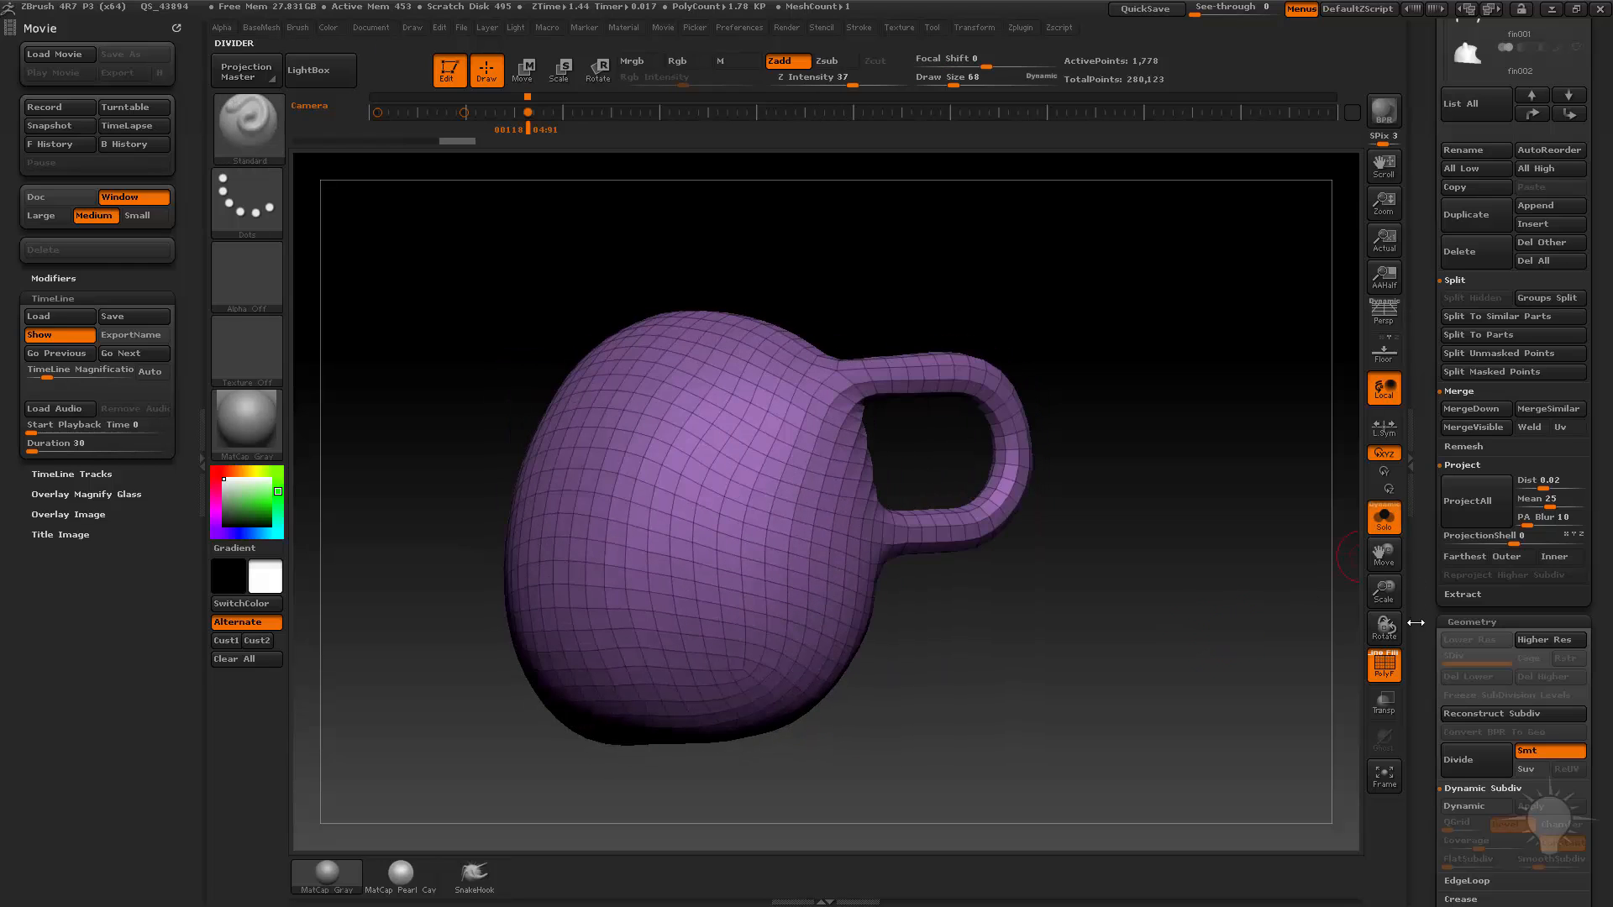
Enable the Half option and ZRemesh the backpack to a lower polygon count
left_click_drag(1424, 573, 1455, 482)
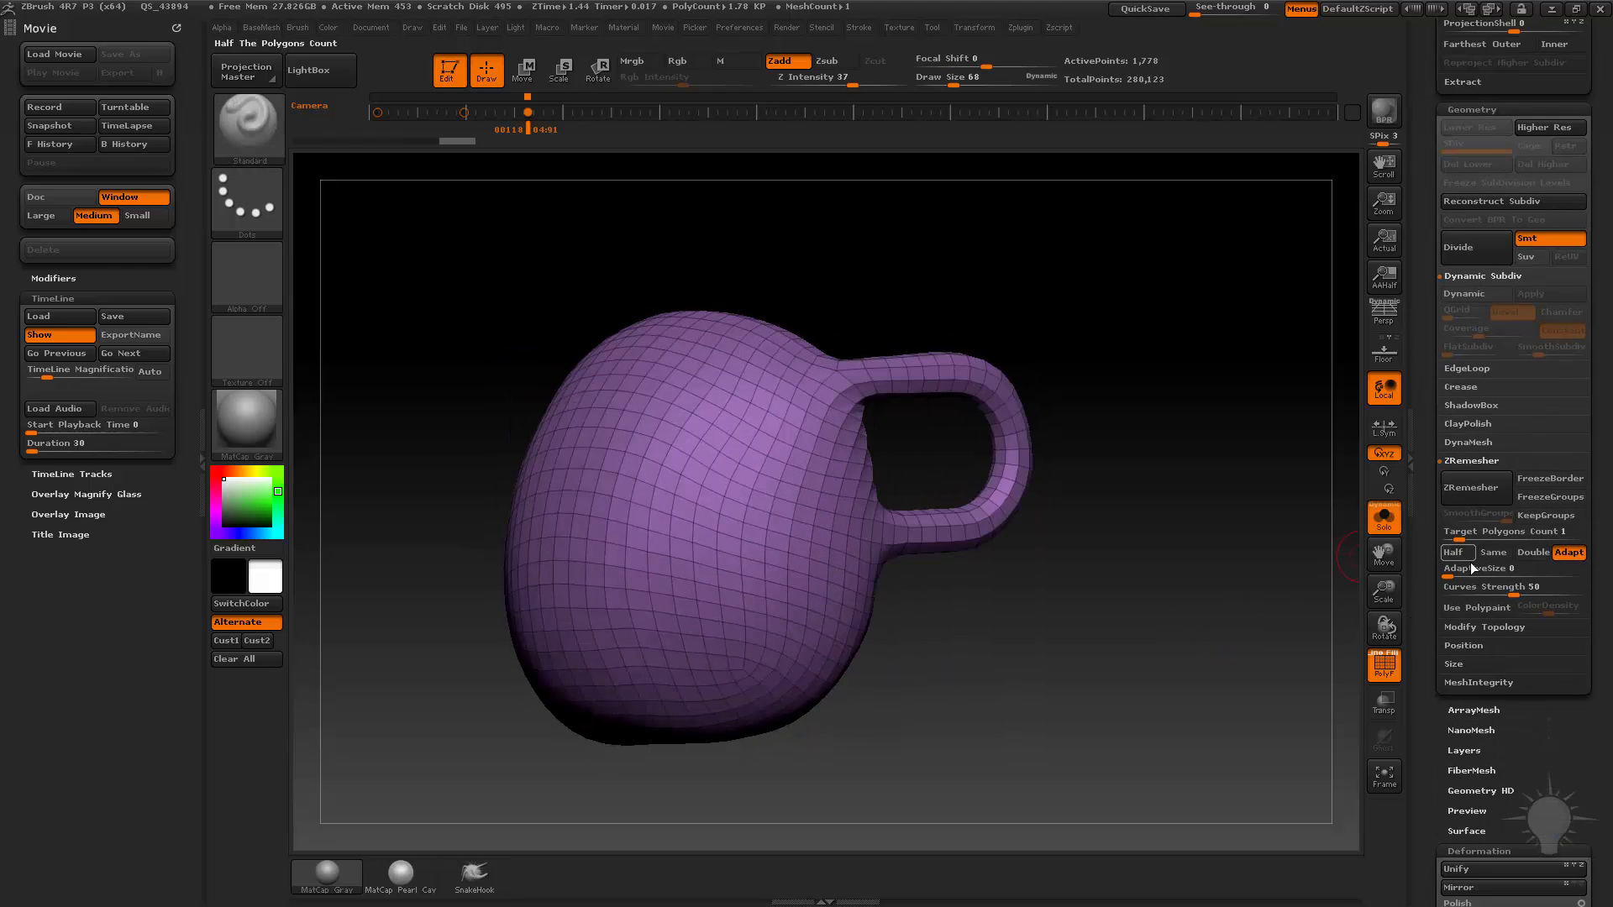
left_click(1453, 552)
left_click(1479, 488)
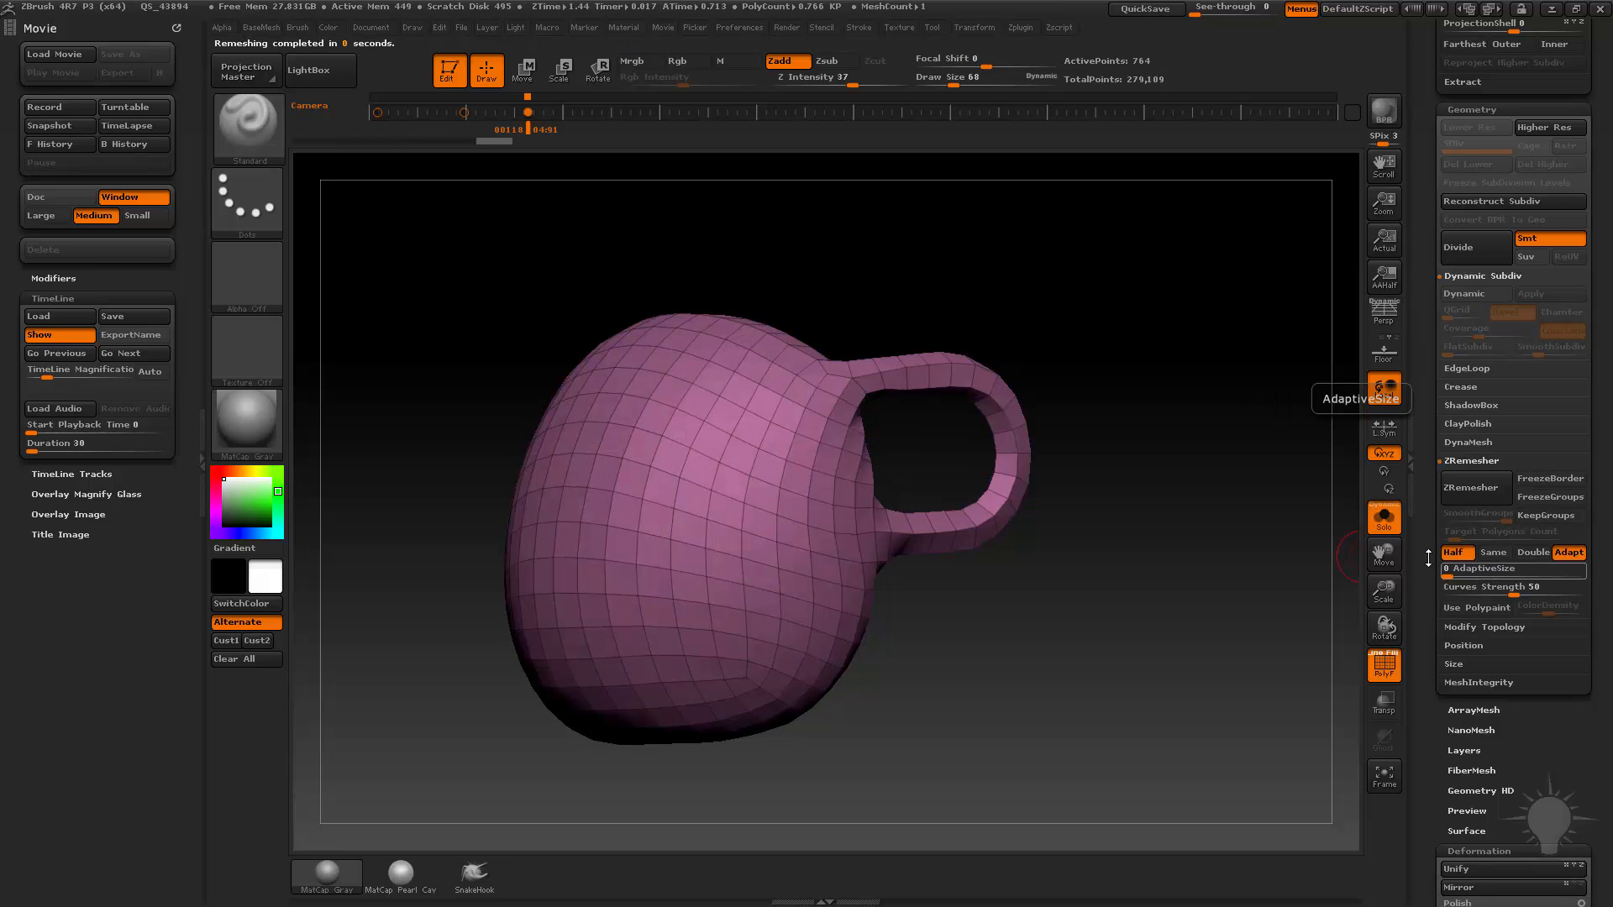
Preview the reduced backpack with Dynamic Subdiv and without wireframe, and ZRemesh it to half once more
left_click_drag(1188, 485, 1237, 486)
key("d")
key("shift+f")
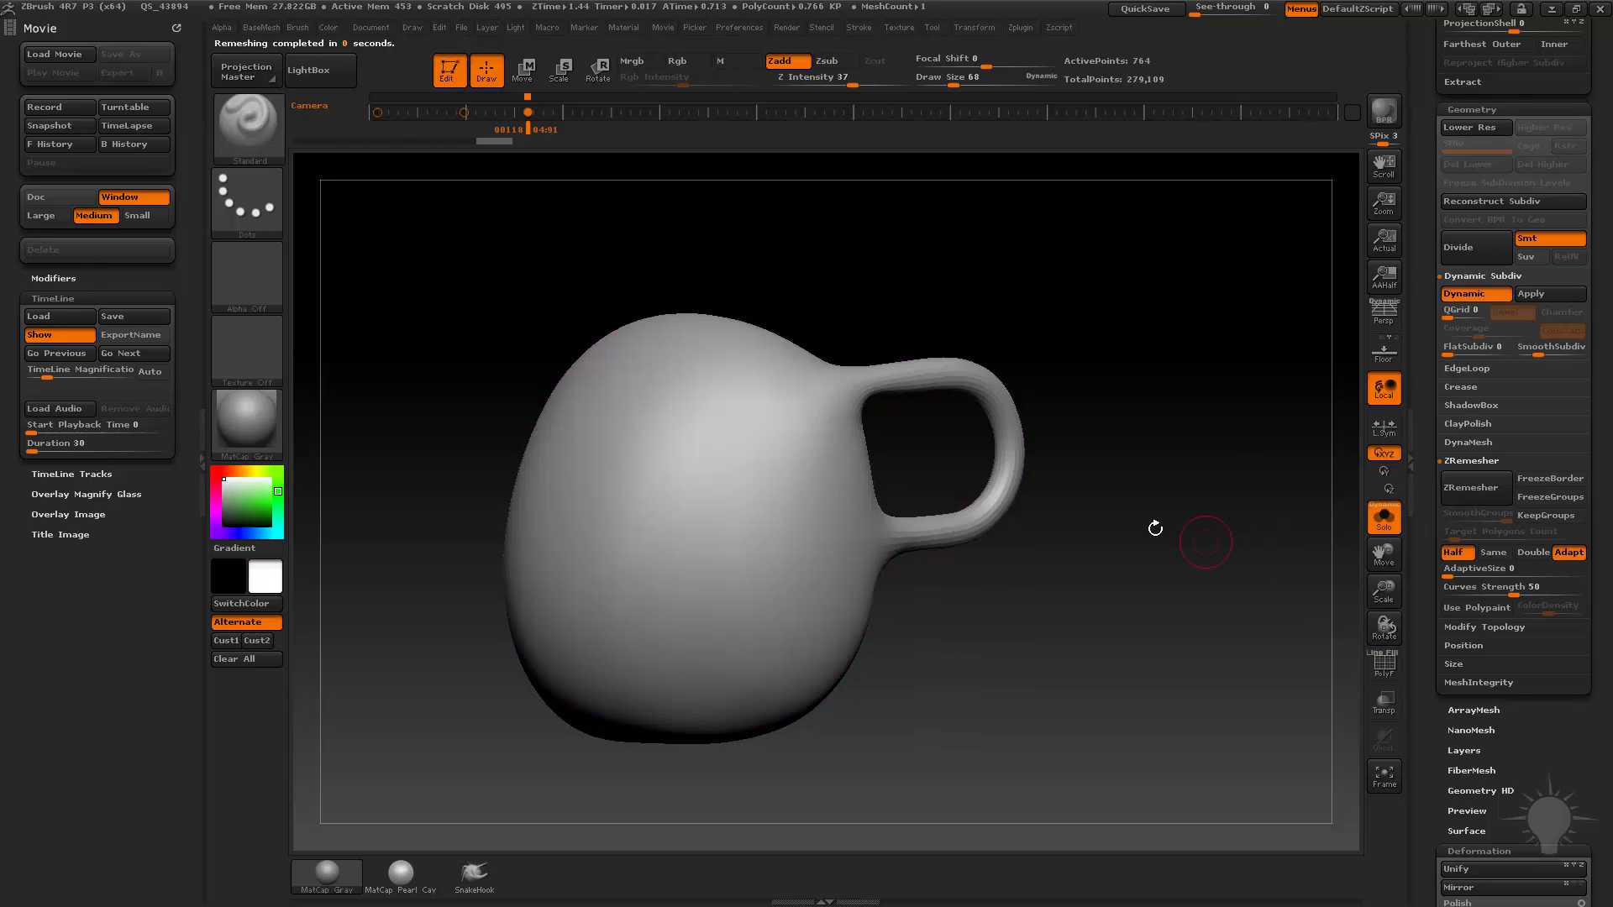
left_click_drag(1157, 529, 1308, 610)
left_click(1476, 487)
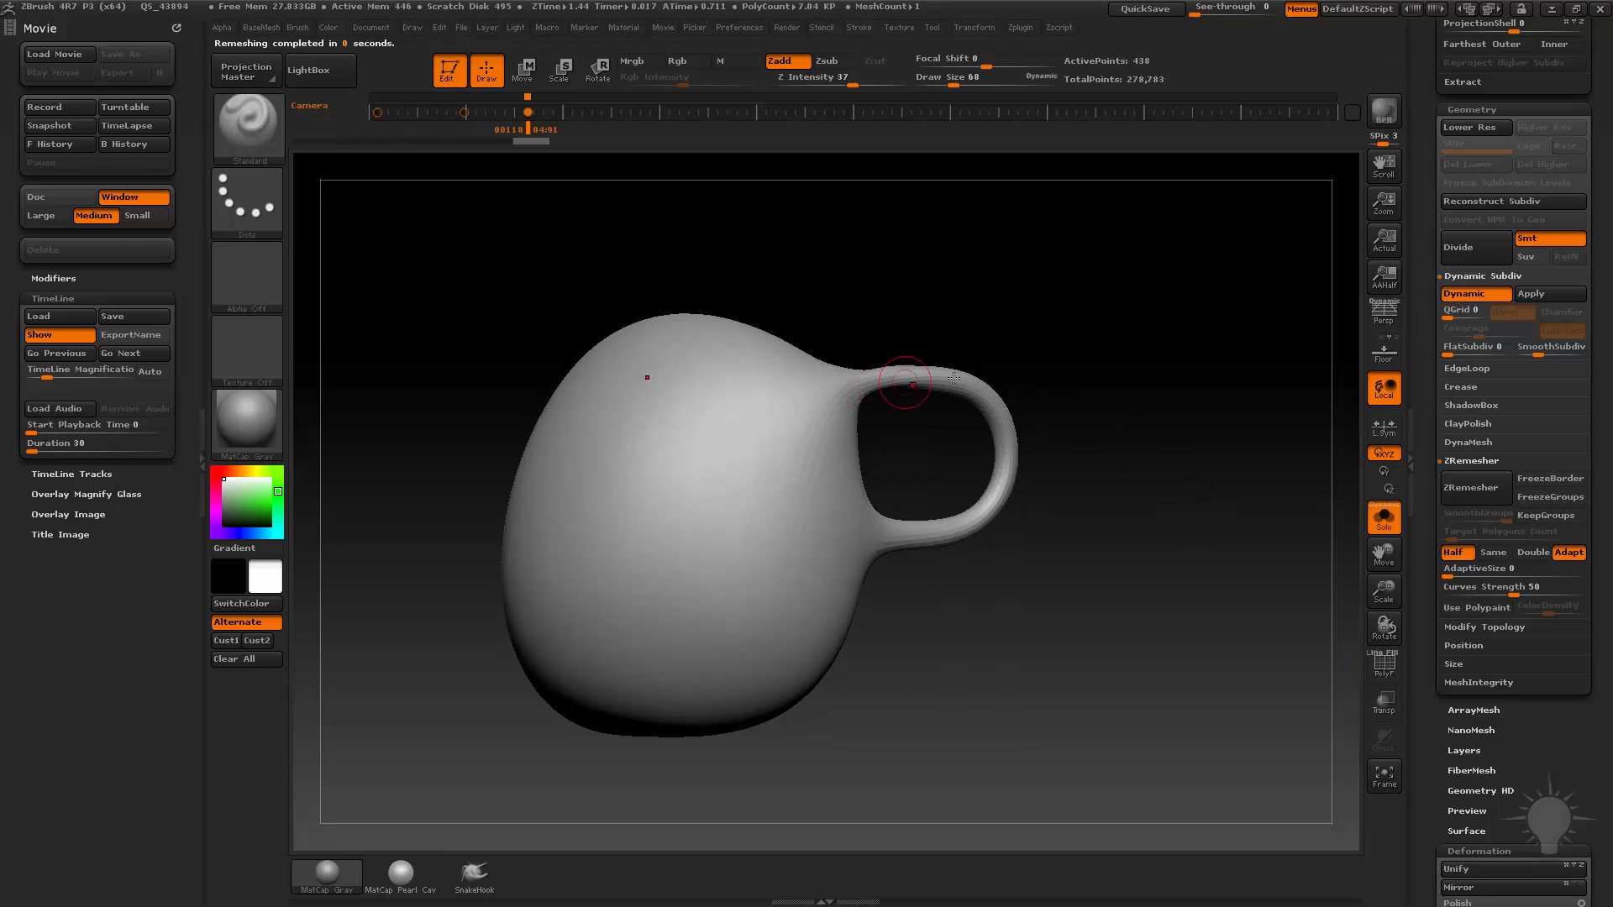
Project the dense duplicate's shape onto the reduced backpack with ProjectAll, and show the base mesh in wireframe without Dynamic Subdiv
left_click_drag(1428, 469, 1428, 572)
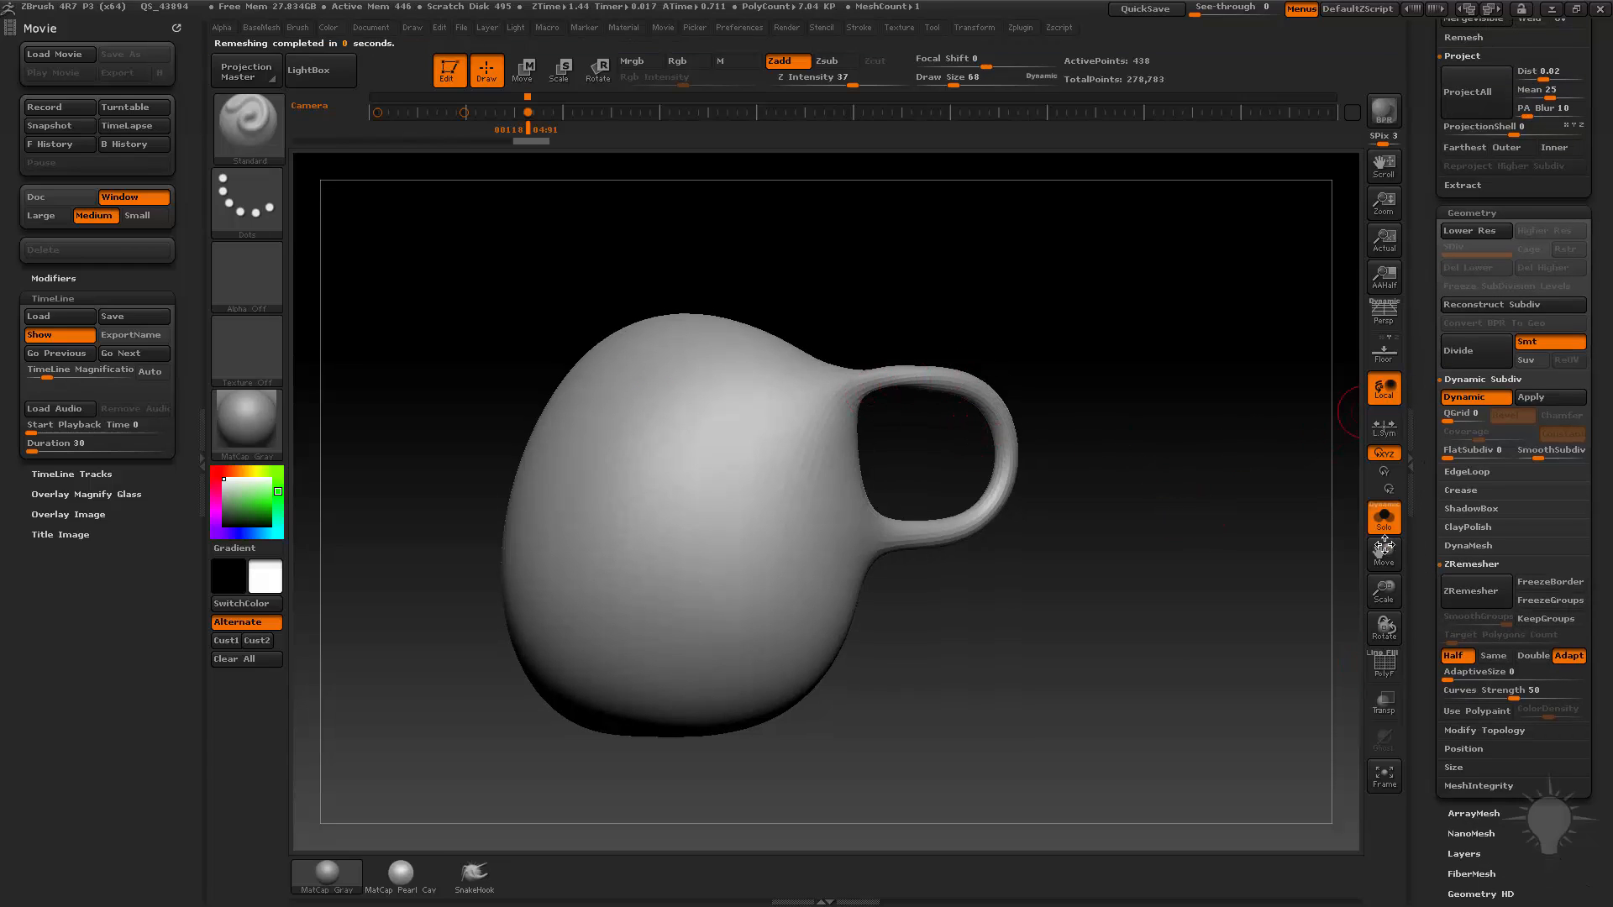
left_click(1386, 526)
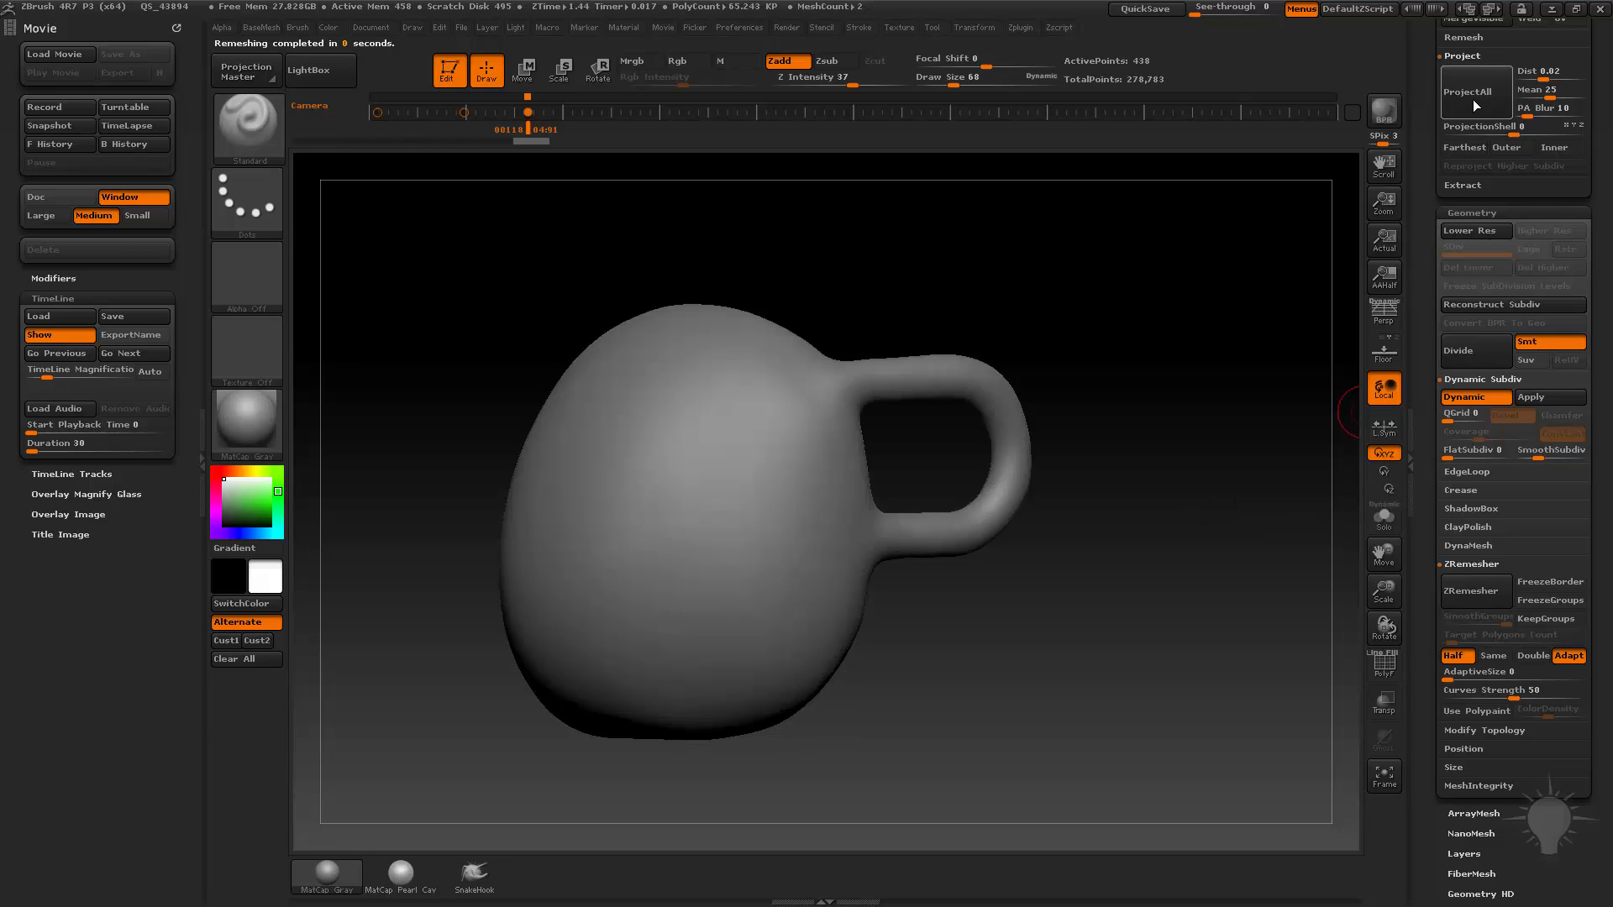
left_click(1378, 521)
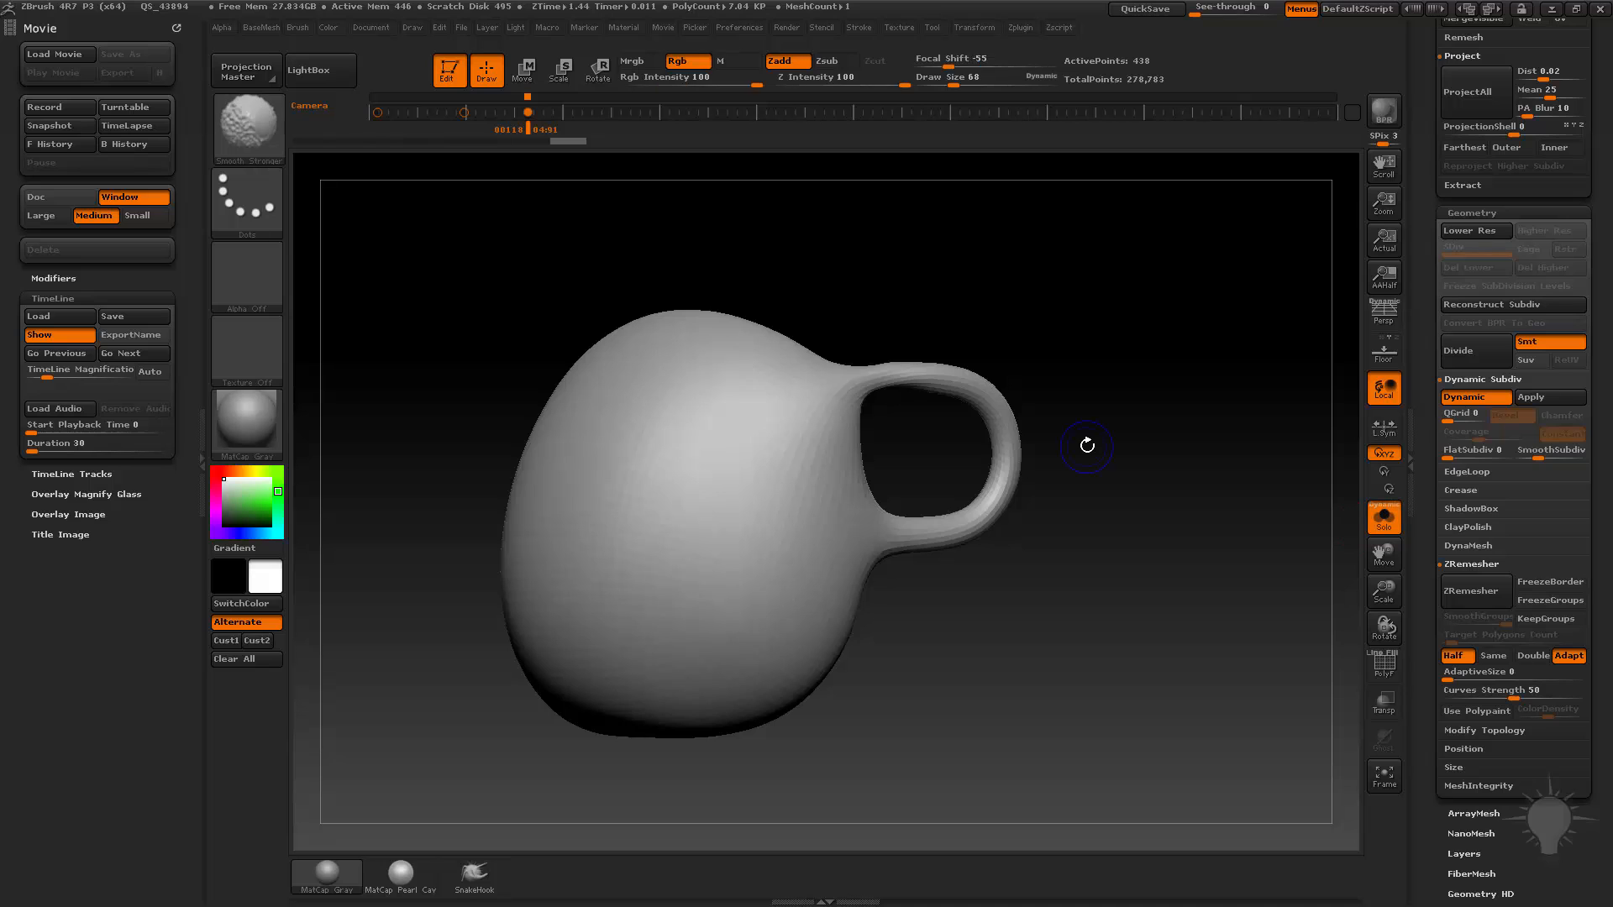
key("shift+d")
left_click(1378, 675)
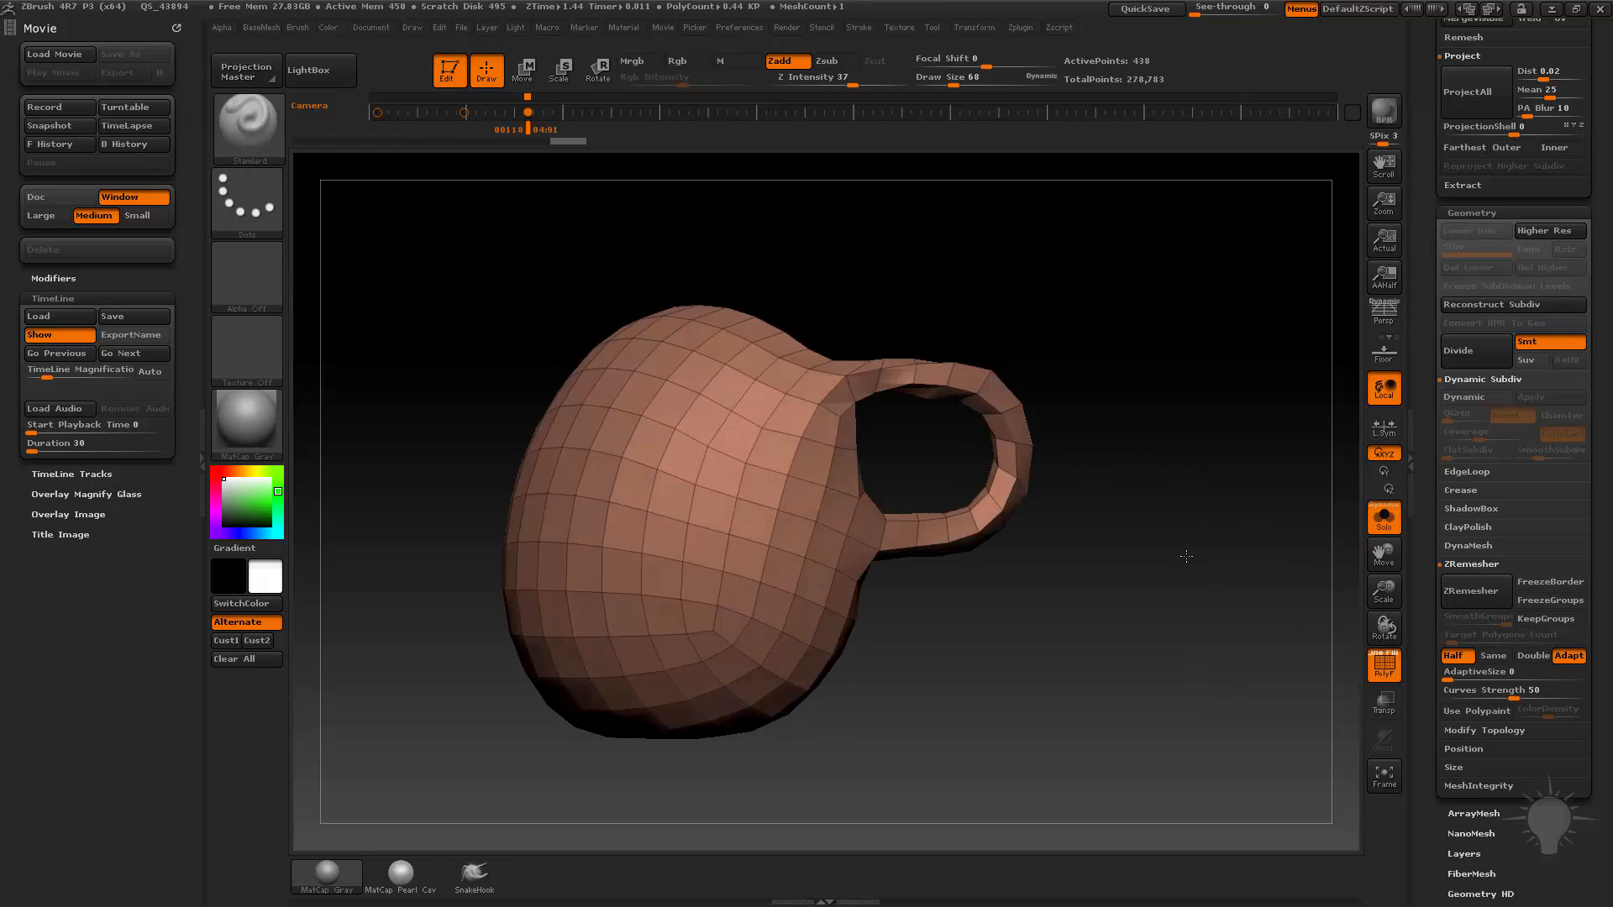
Undo the projections and remeshes to go back to the original dense backpack
key("ctrl+d")
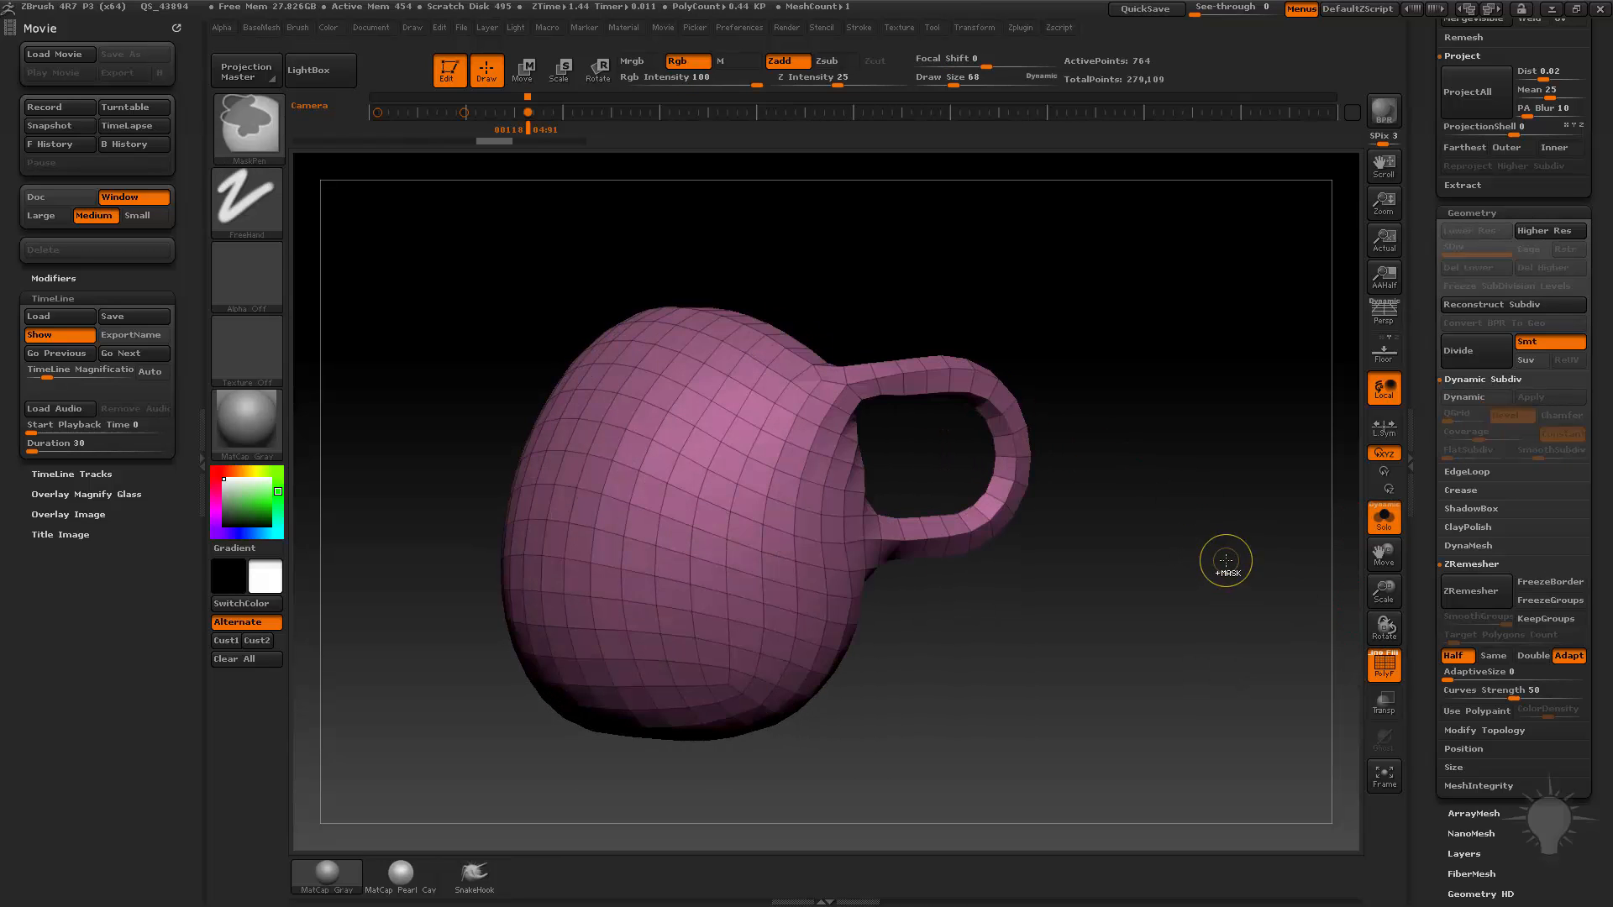
key("ctrl+d")
mouse_move(1241, 558)
left_mouse_down()
mouse_move(1101, 539)
mouse_move(1201, 535)
mouse_move(1227, 504)
mouse_move(1192, 504)
left_mouse_up()
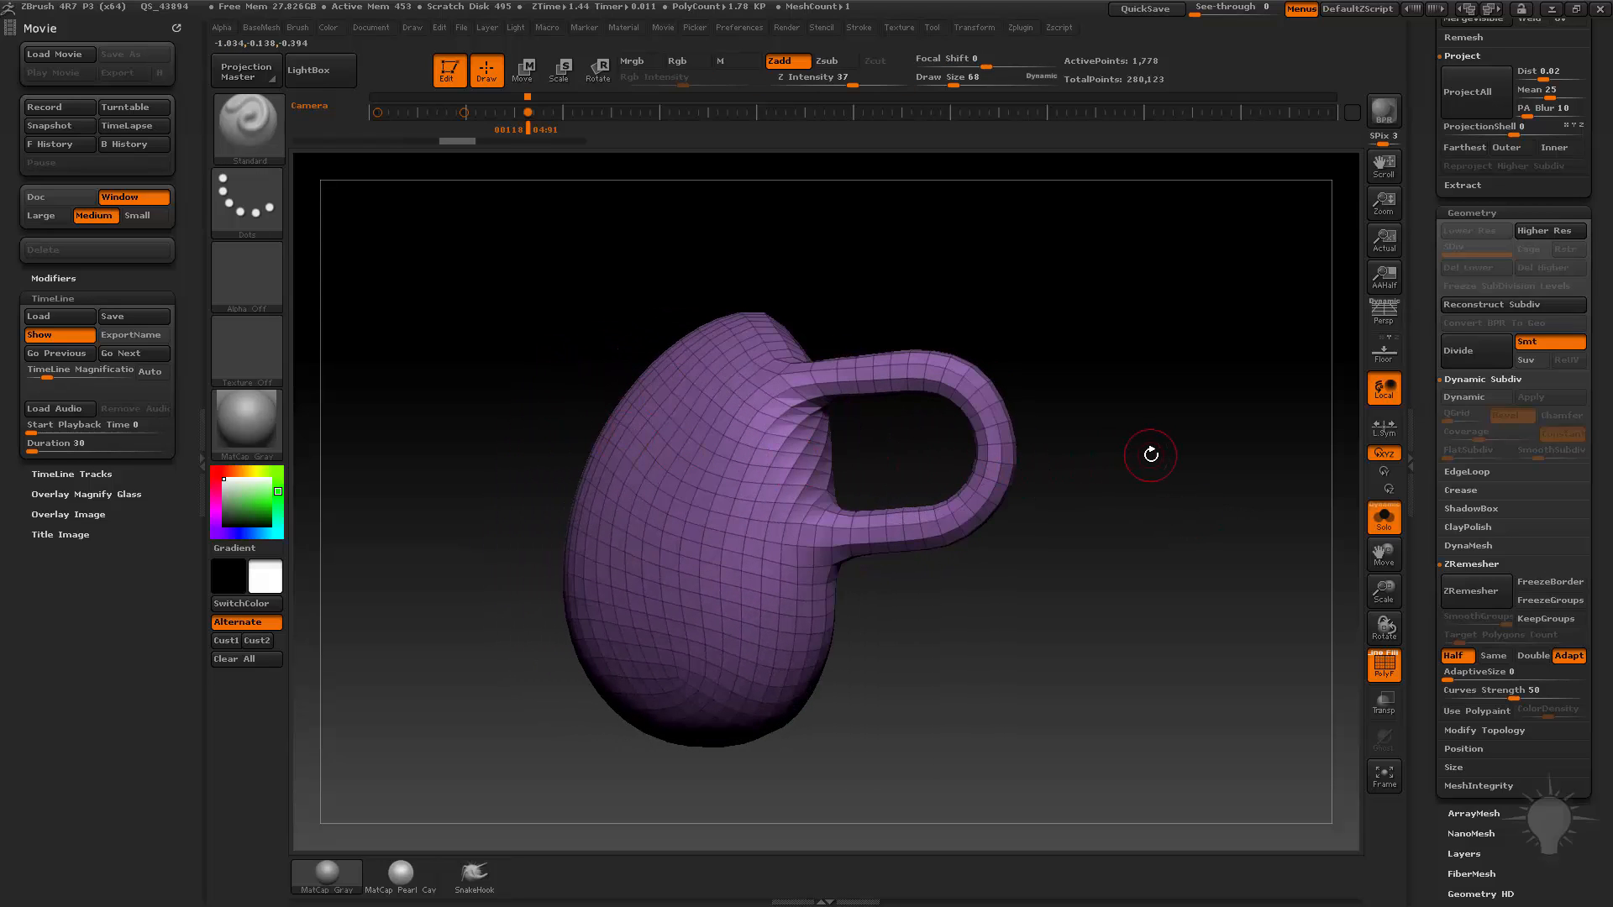
key("ctrl+z")
key("ctrl+z")
key("ctrl+z")
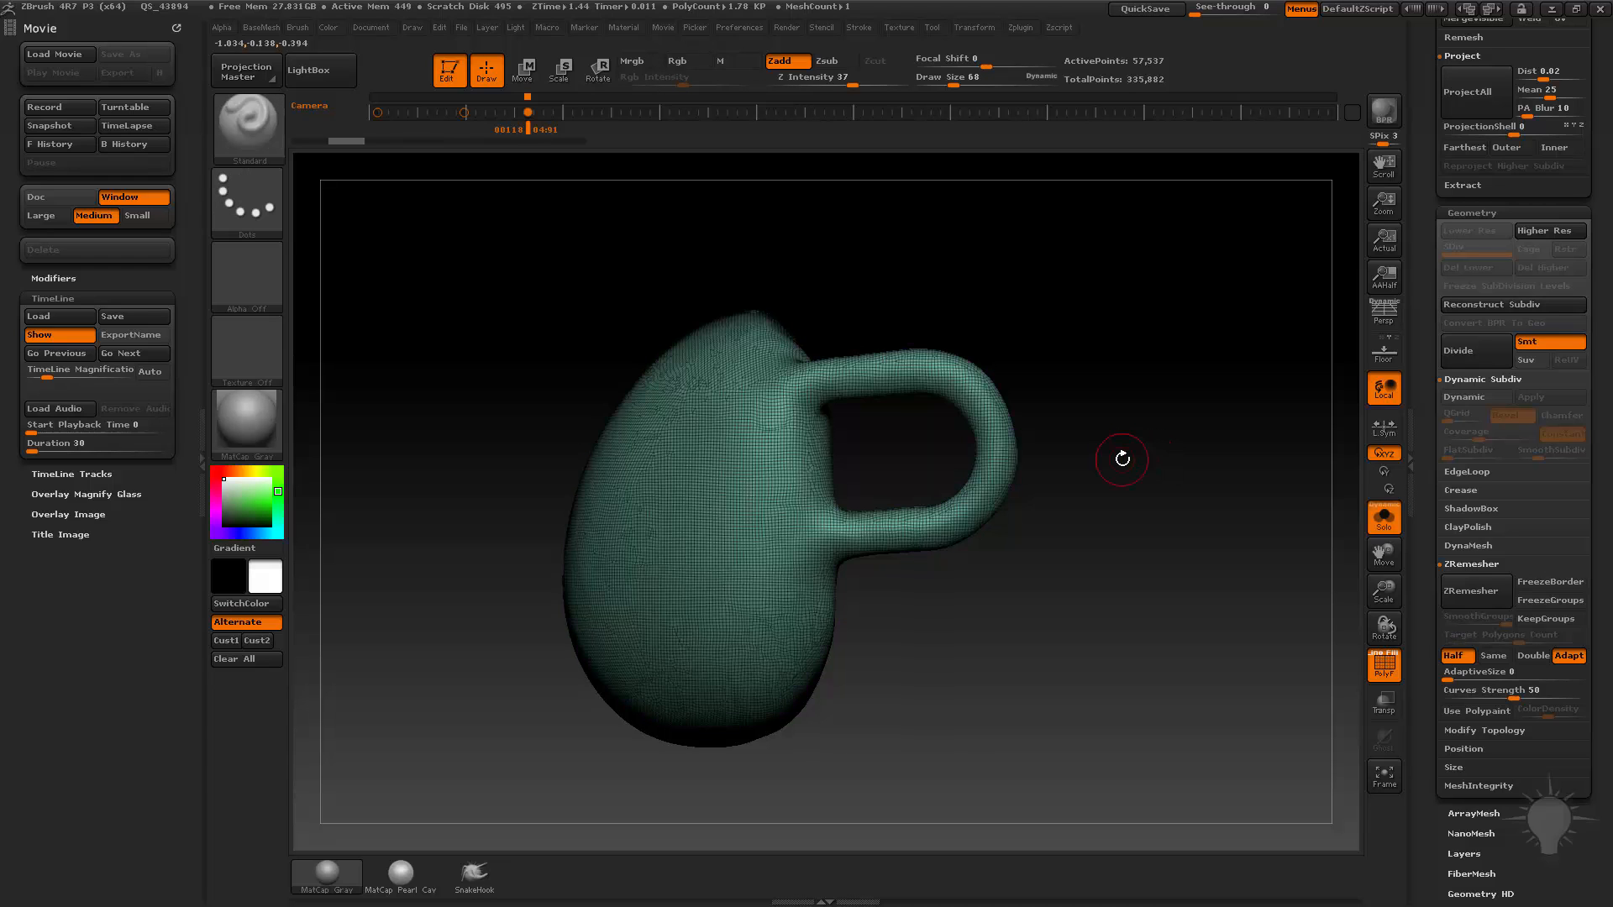
Display the dense backpack's polypaint to examine the line painted around its body and straps
left_click_drag(1169, 438, 1181, 467, "alt")
left_click_drag(1427, 504, 1382, 565)
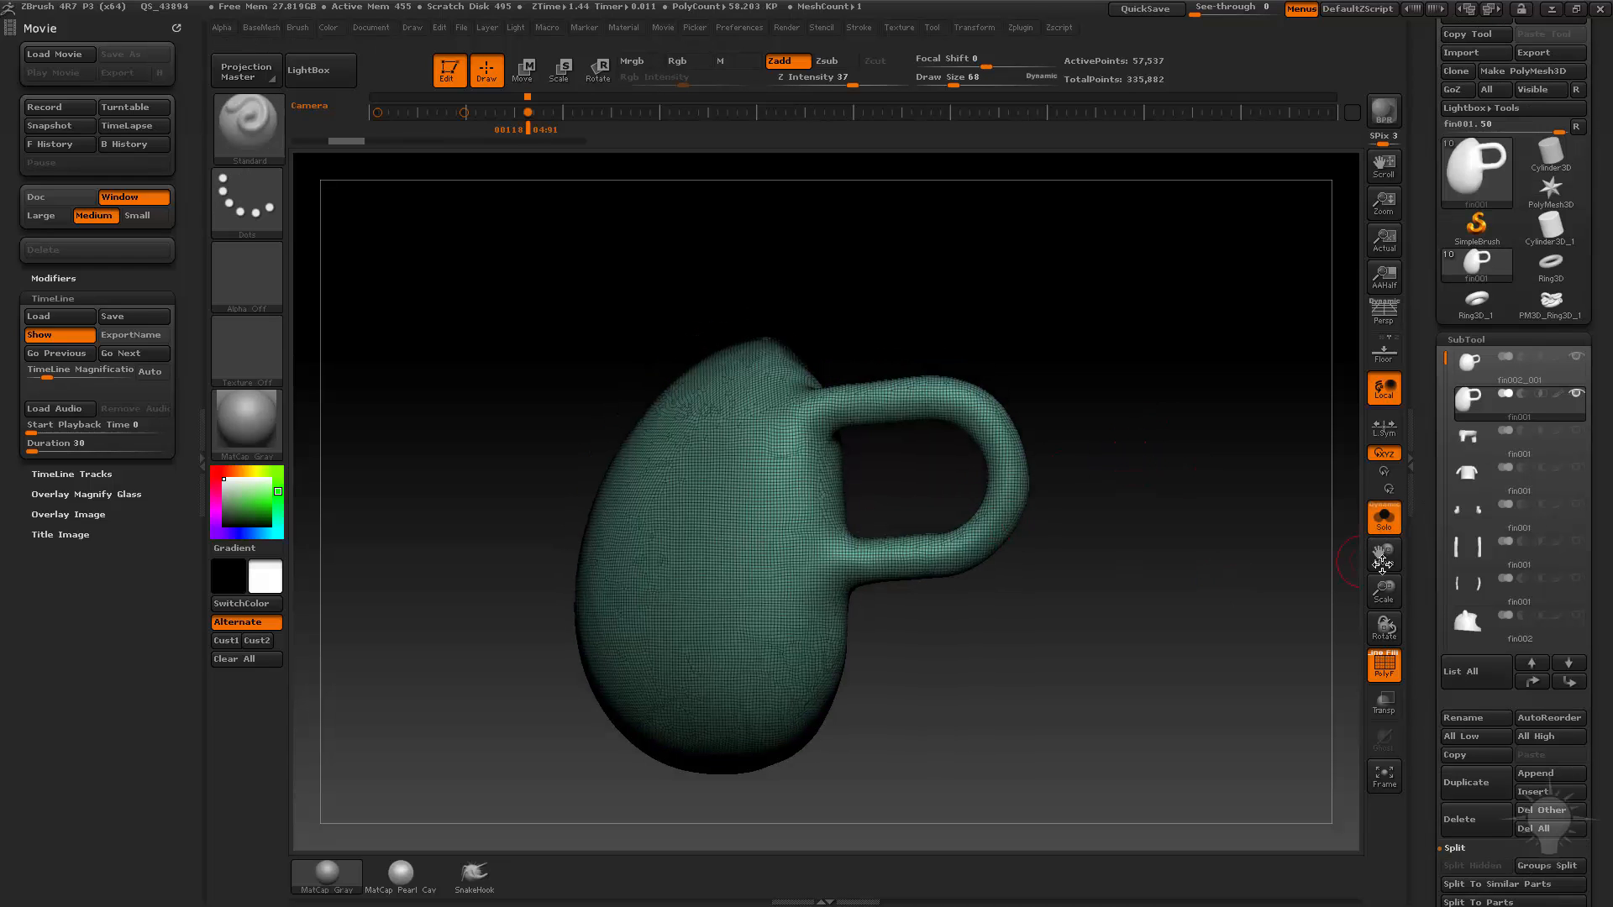
left_click(1393, 527)
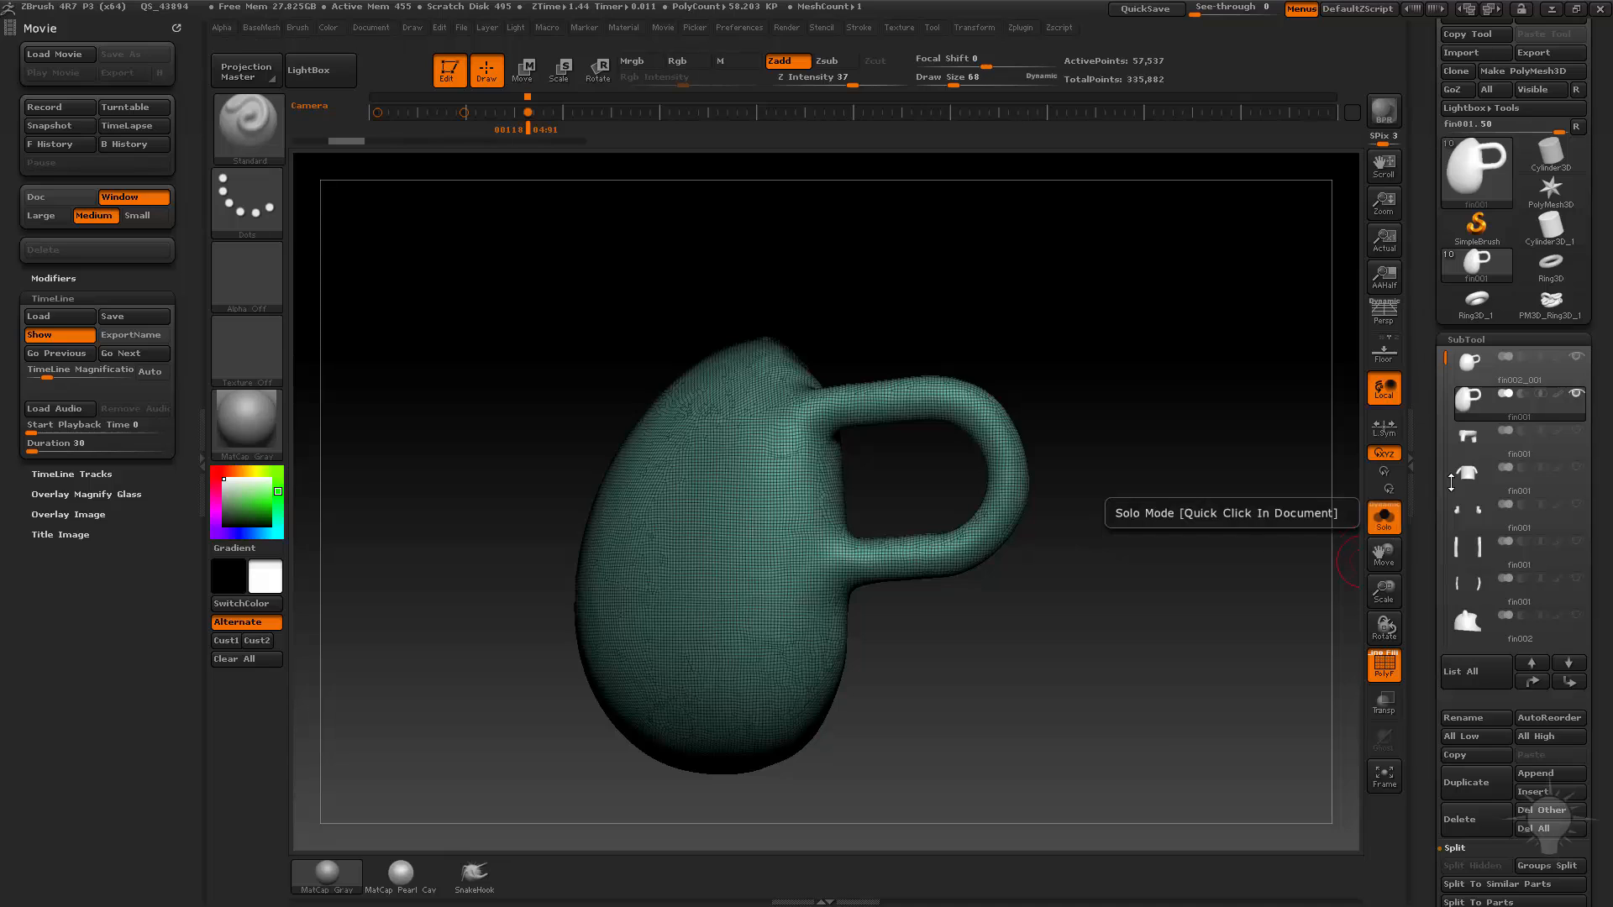
left_click(1557, 394)
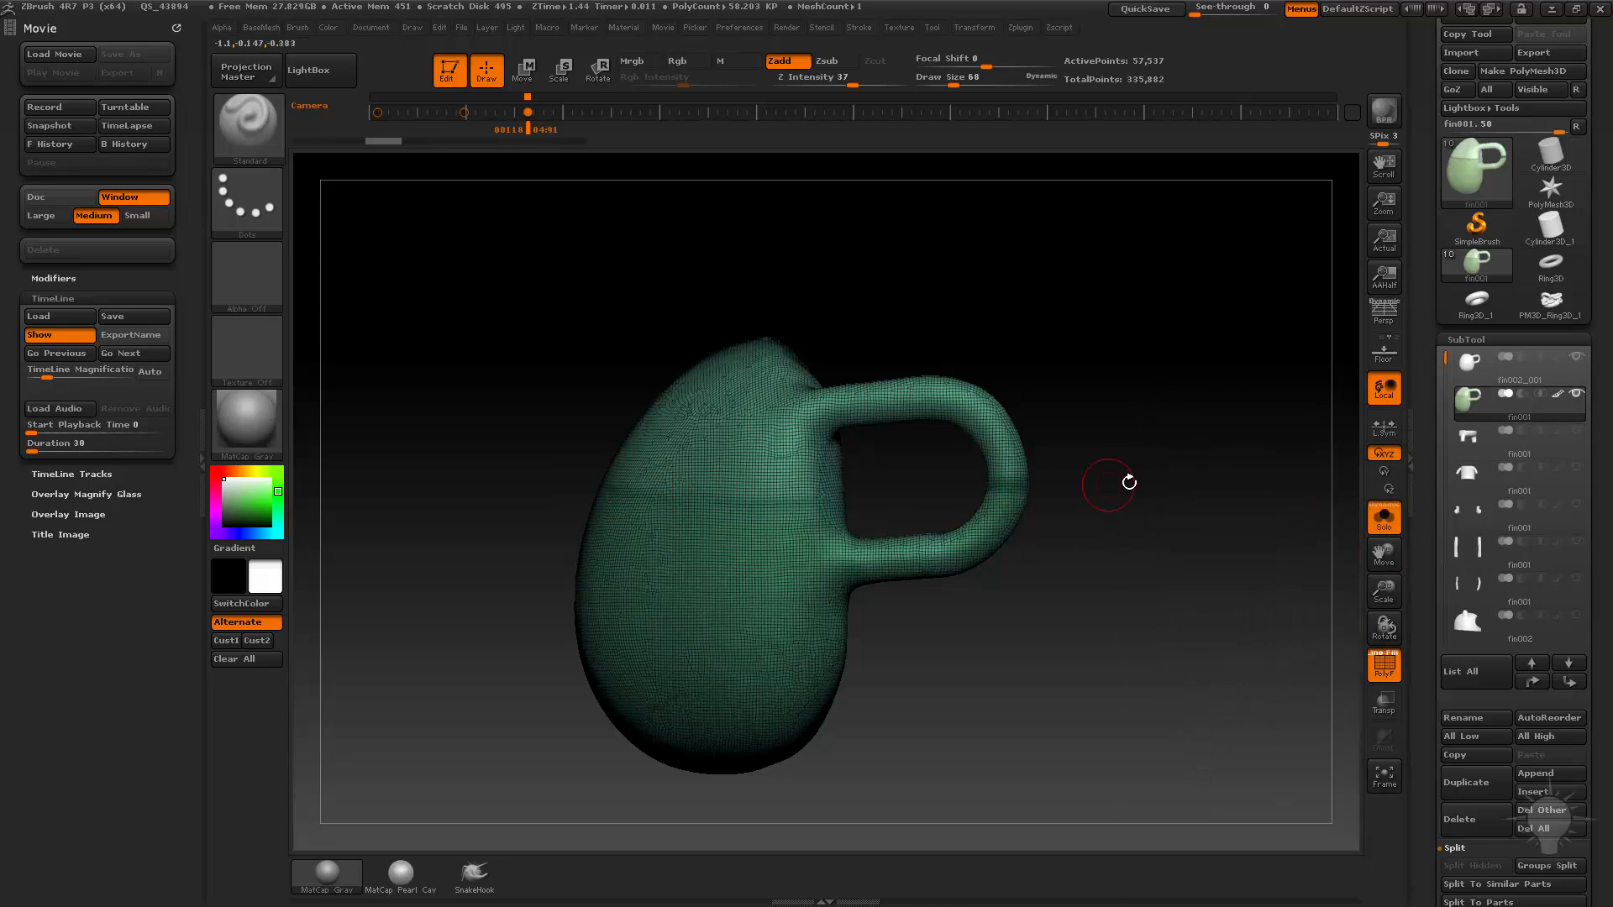
left_click_drag(1108, 485, 1142, 472)
Hide the polypaint and merge the whole dense backpack into a single polygroup
left_click(1557, 393)
mouse_move(1210, 361)
left_mouse_down()
mouse_move(1155, 341)
mouse_move(1060, 353)
left_mouse_up()
key("ctrl+w")
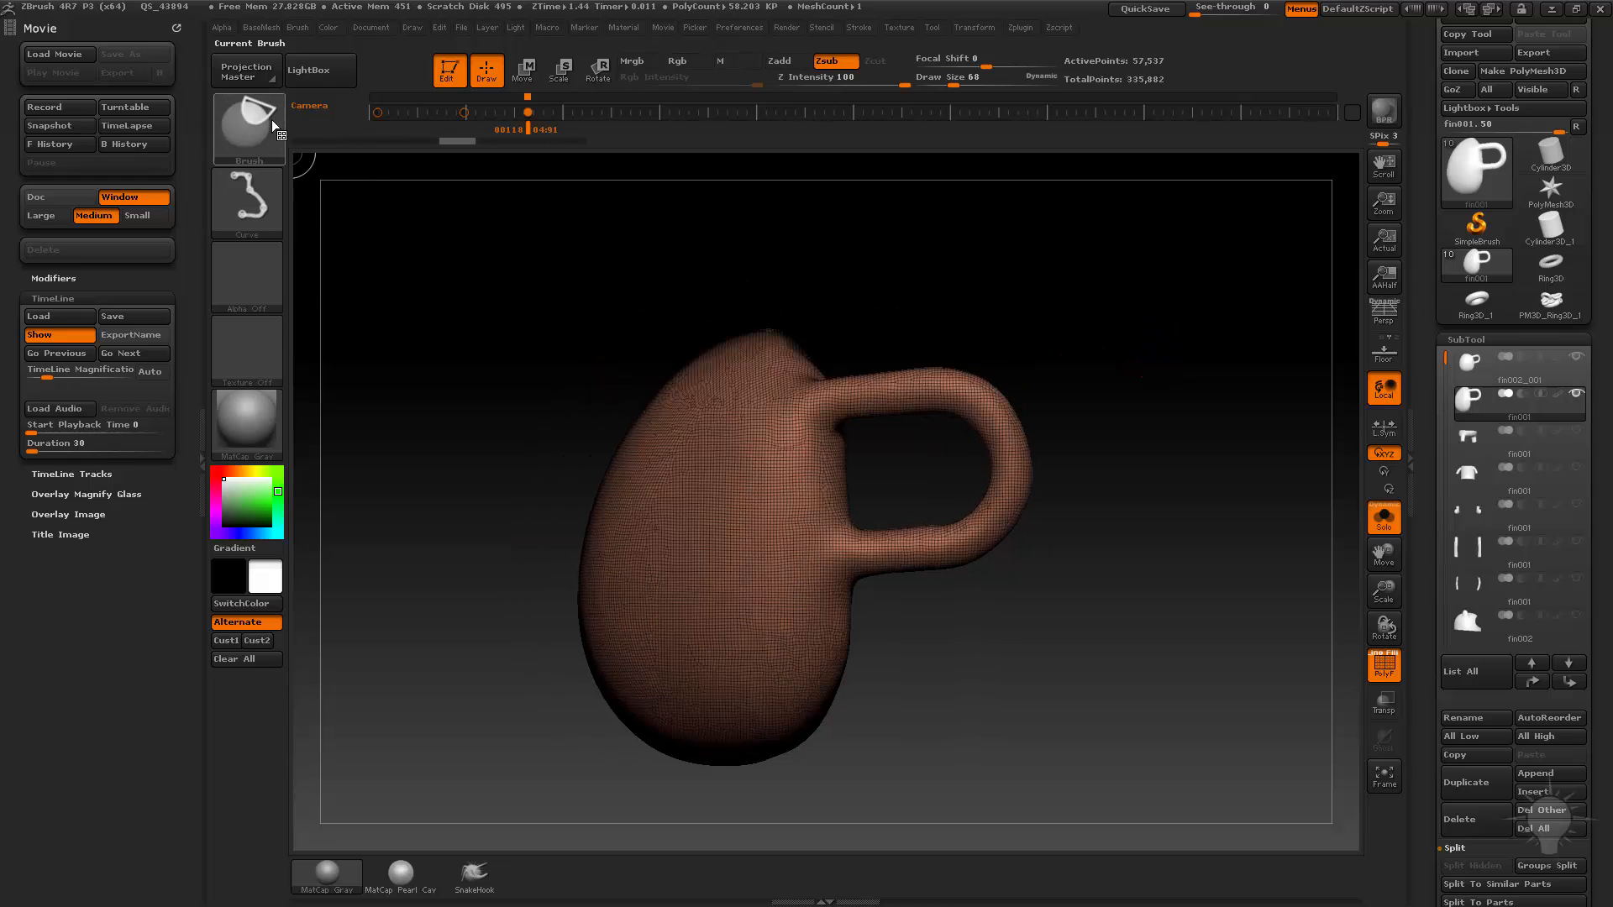
With polypaint visible, slice the backpack along the painted horizontal line using SliceCurve to form upper and lower polygroups
left_click(271, 120, "ctrl+shift")
left_click(939, 224, "ctrl+shift")
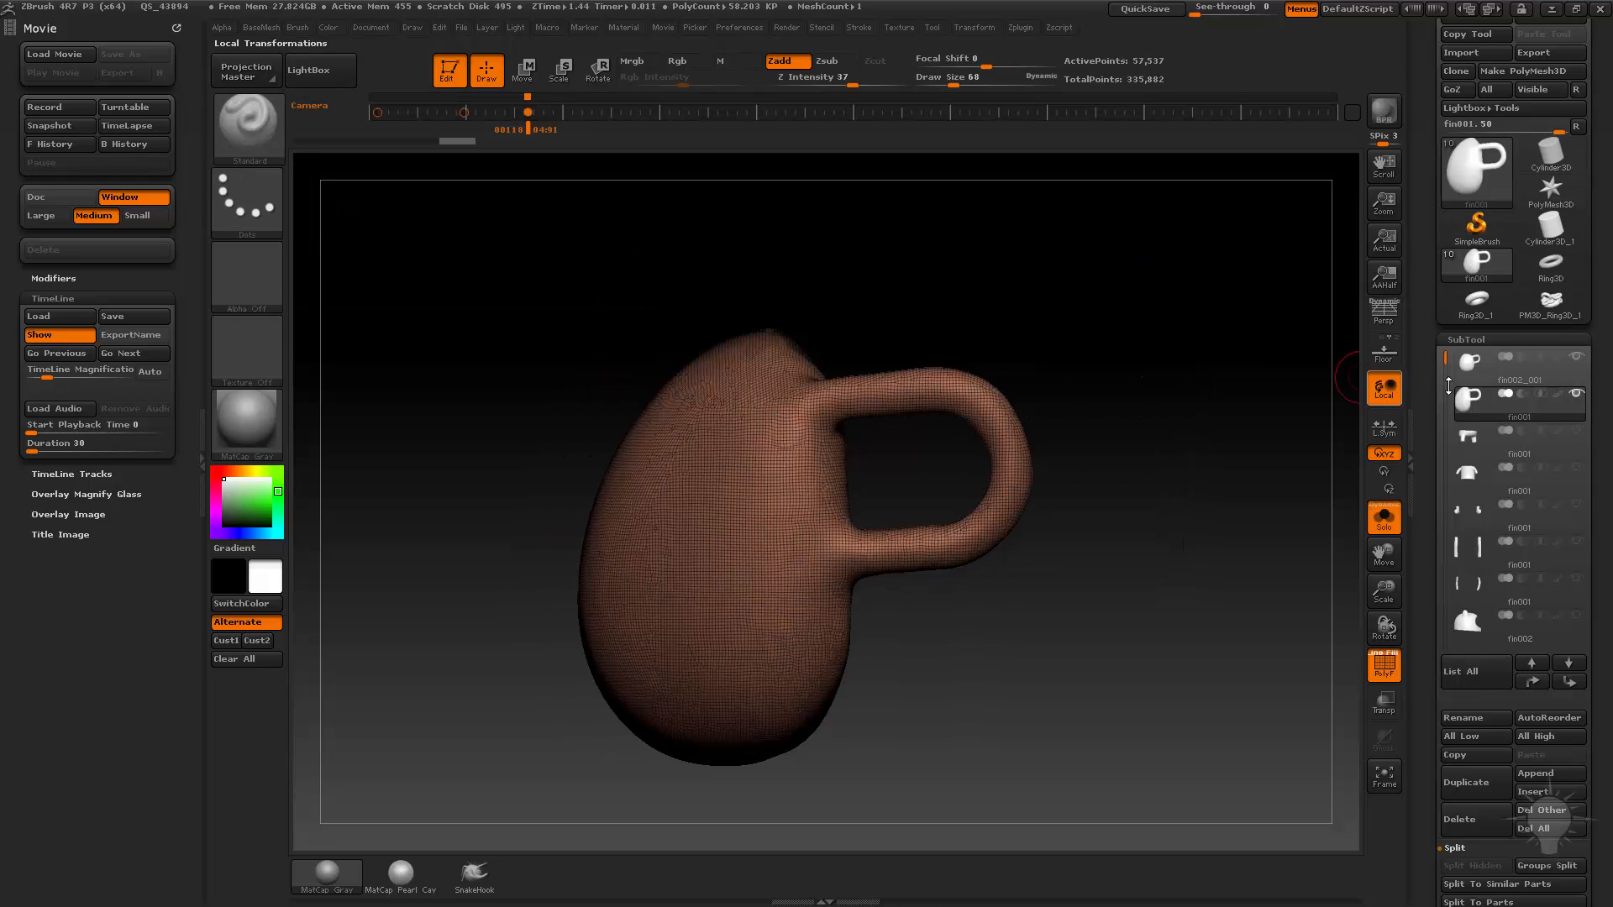
left_click(1557, 393)
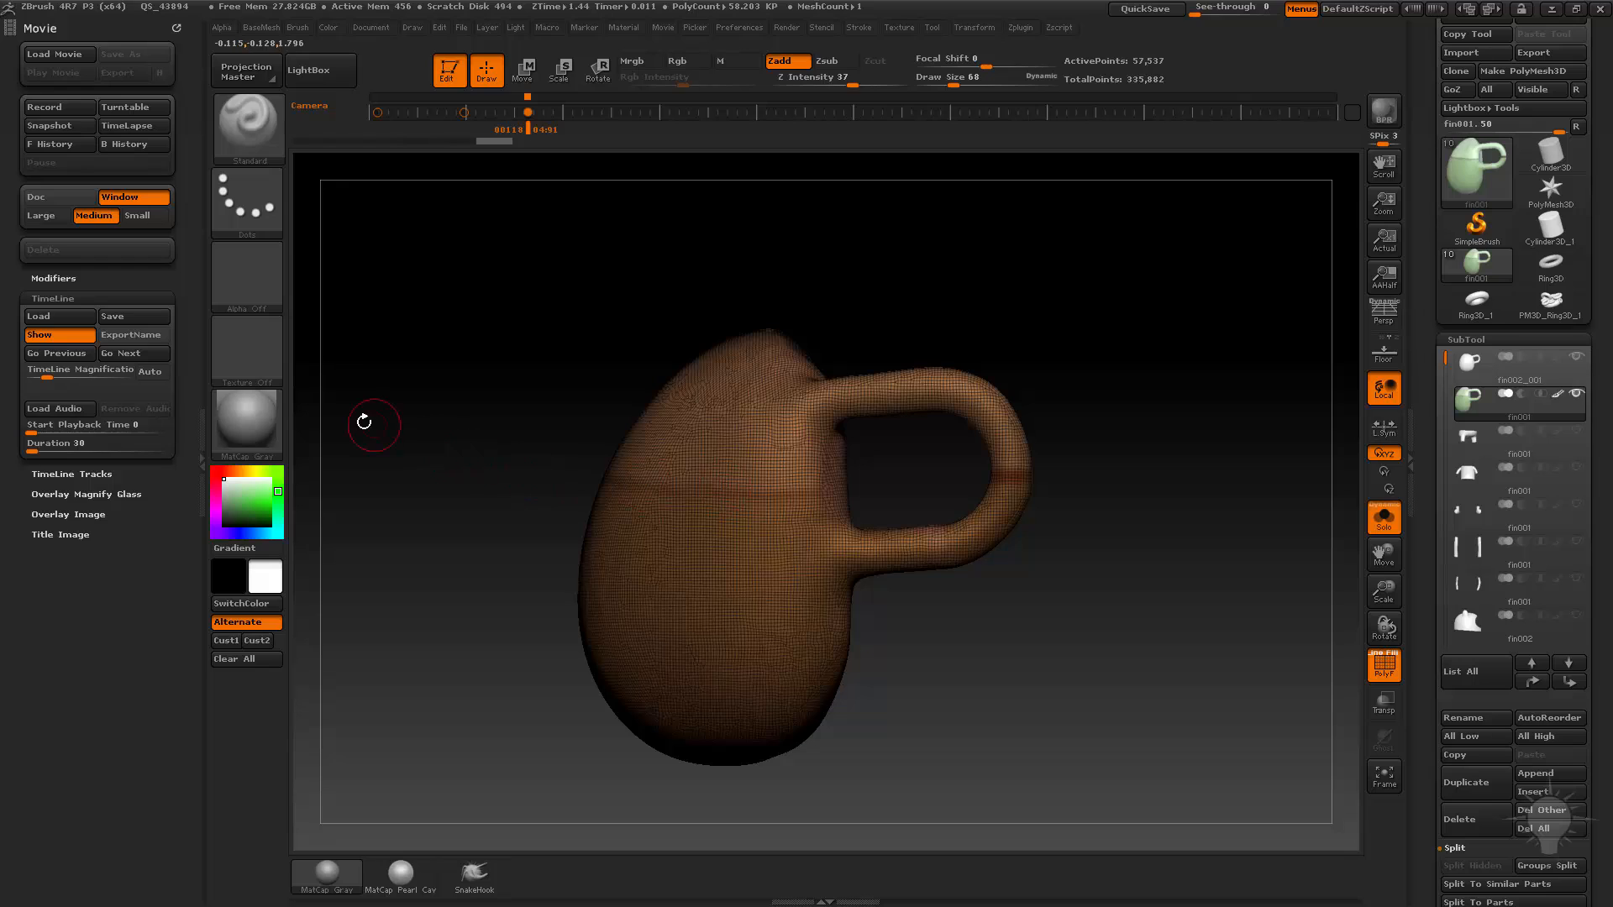
key("ctrl+shift")
left_click_drag(577, 474, 629, 482, "ctrl+shift")
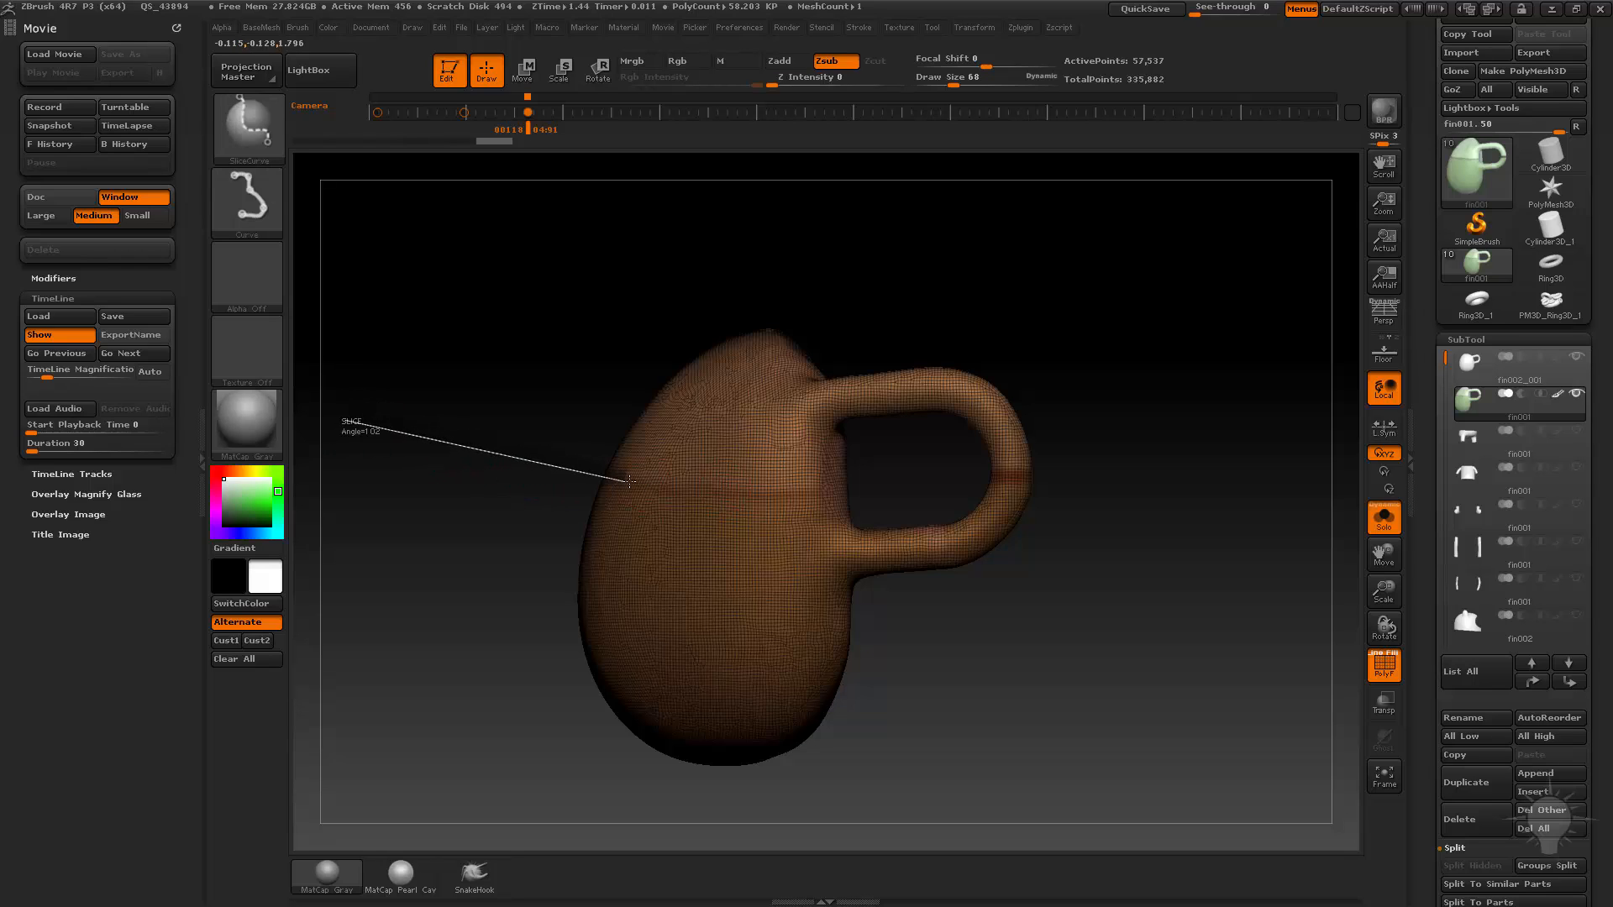
left_click_drag(742, 496, 819, 496, "ctrl+shift")
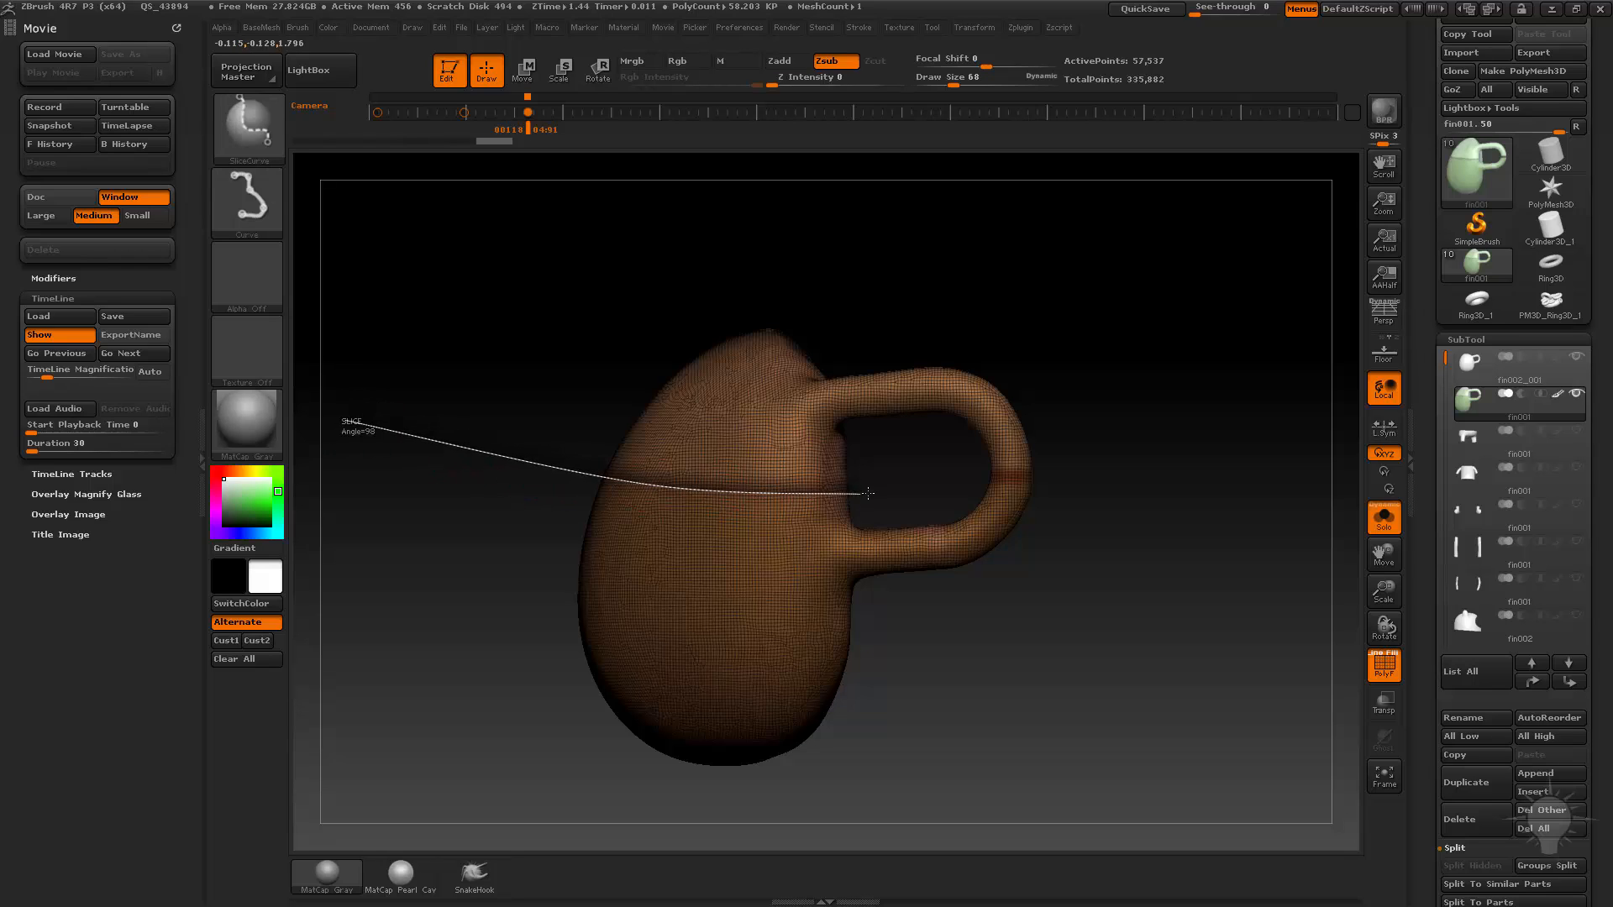
left_click_drag(1189, 474, 1194, 464, "ctrl+shift")
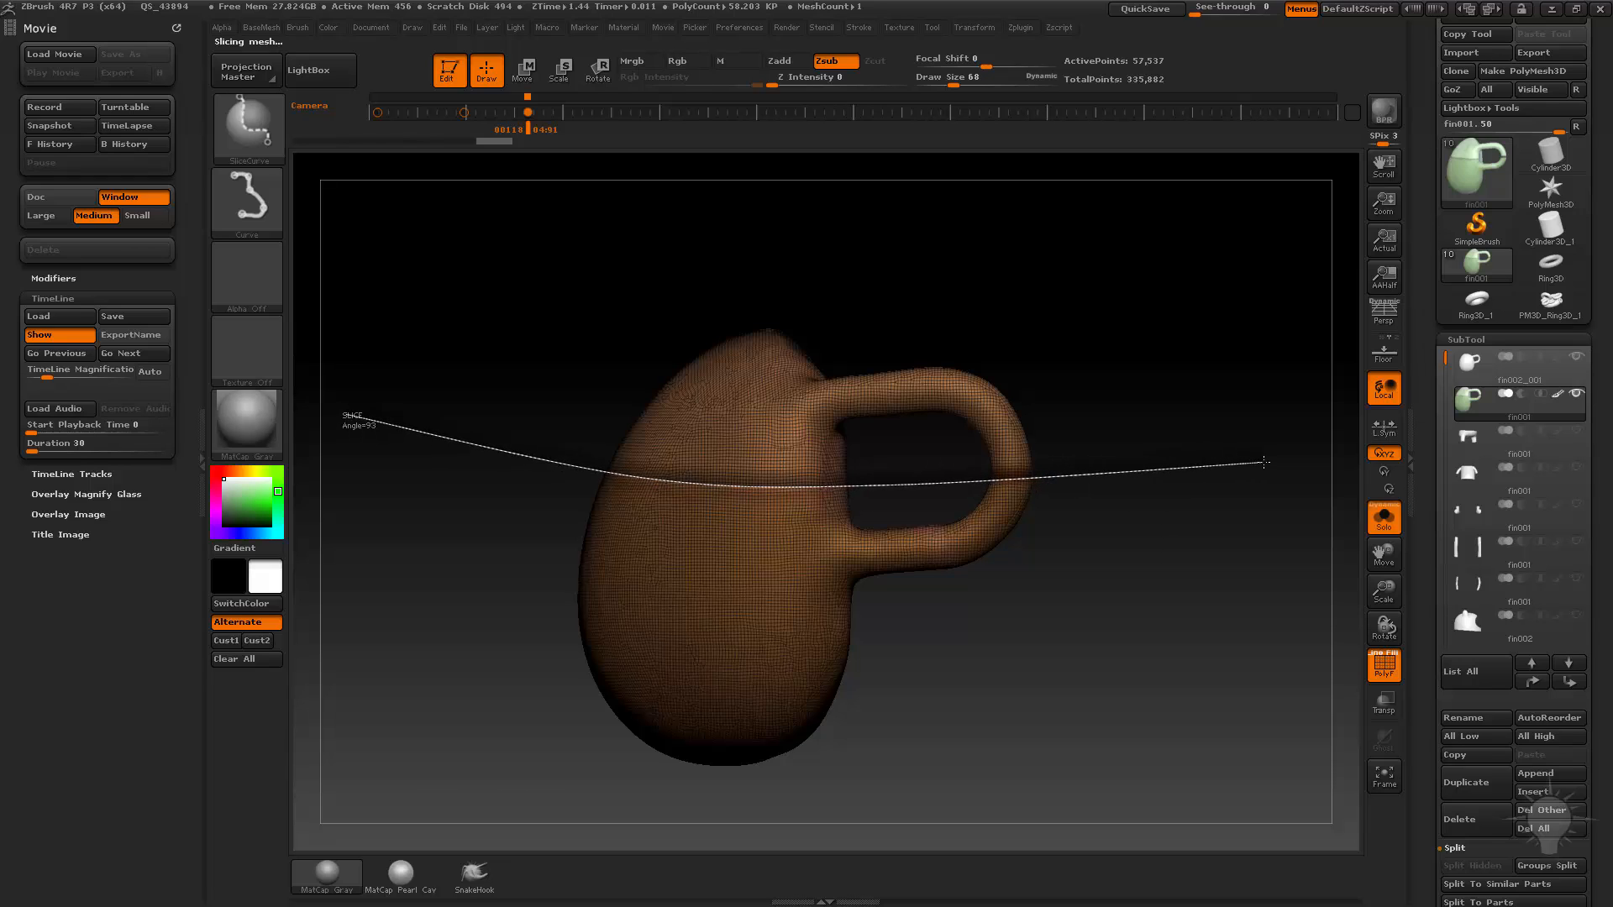
mouse_move(1176, 437)
left_mouse_down()
mouse_move(1217, 418)
mouse_move(1178, 435)
left_mouse_up()
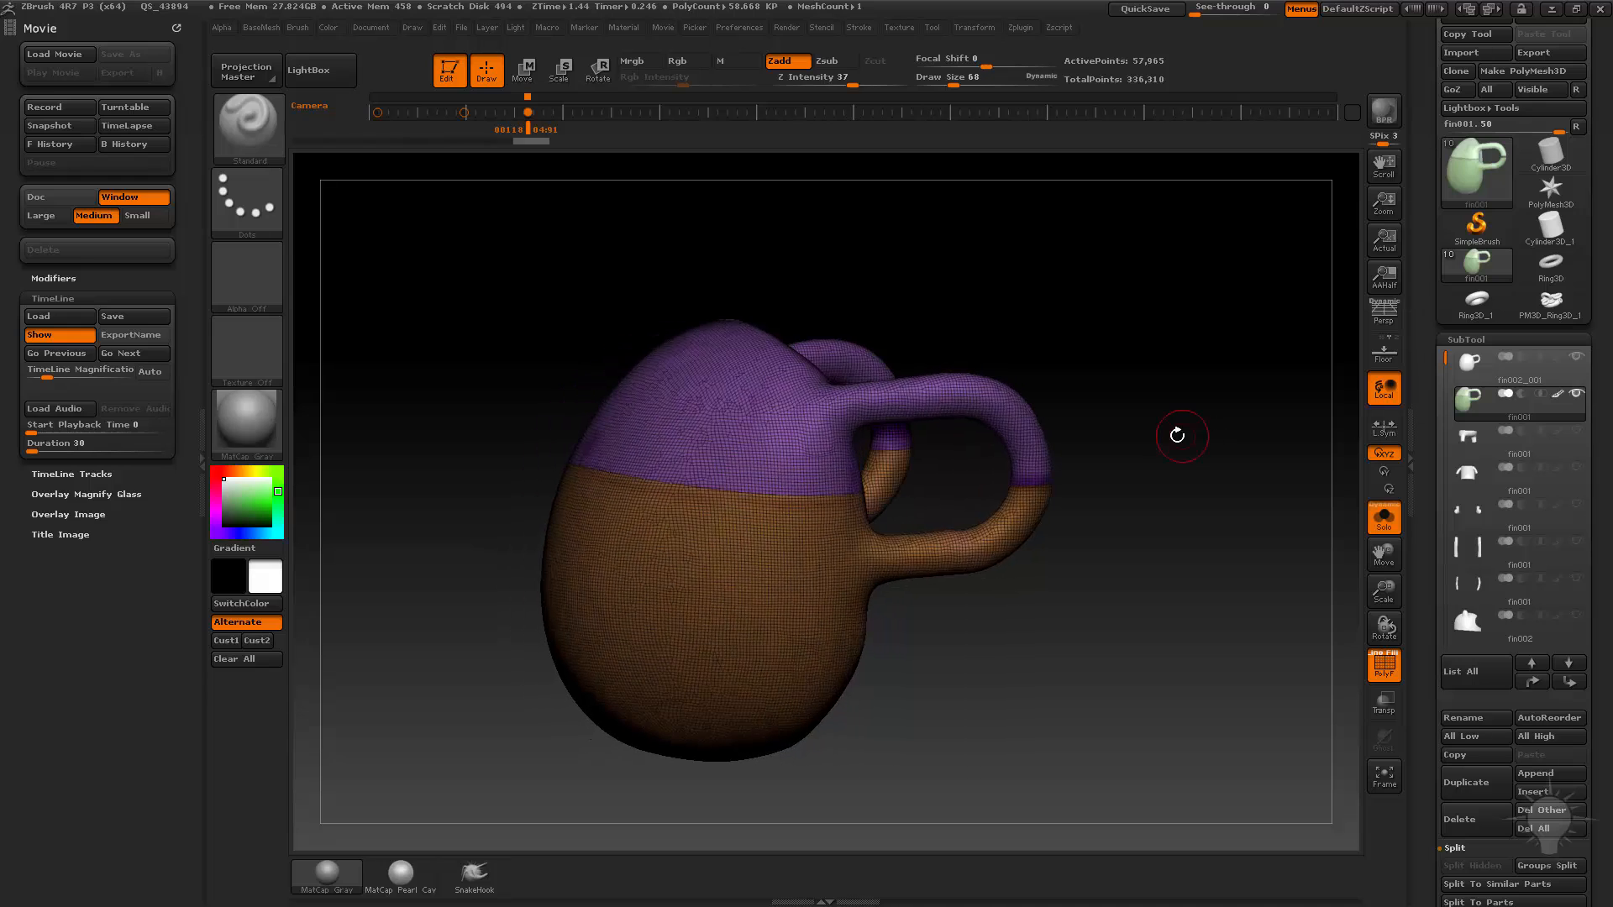
left_click_drag(1286, 571, 1273, 559)
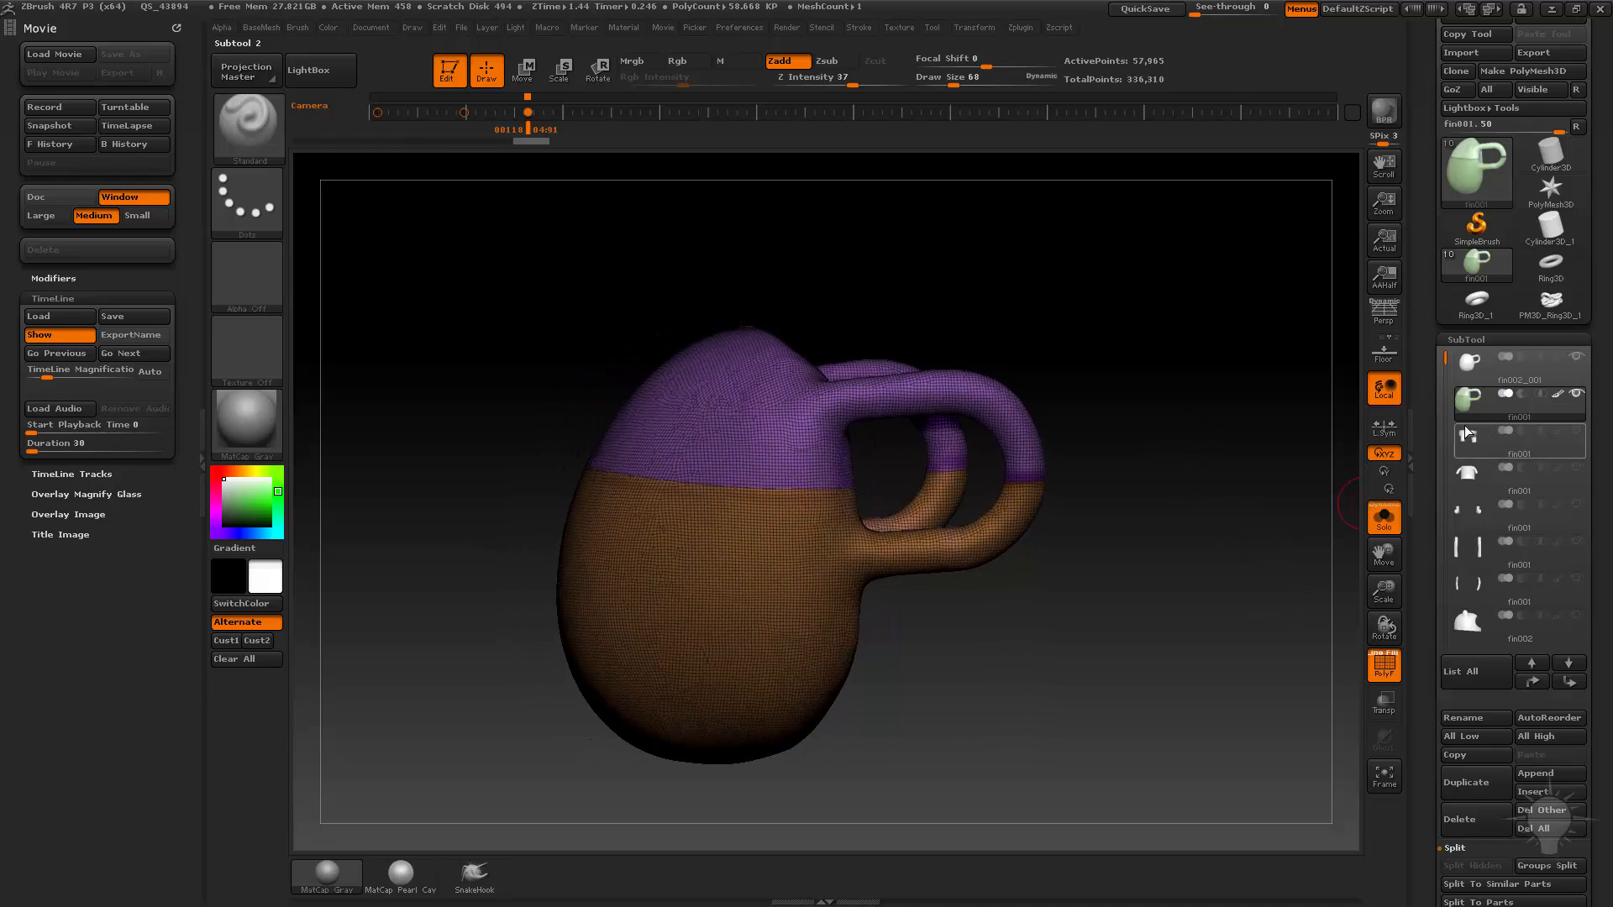
Hide the backpack's wireframe and polypaint, and enable KeepGroups for ZRemesher
left_click(1385, 665)
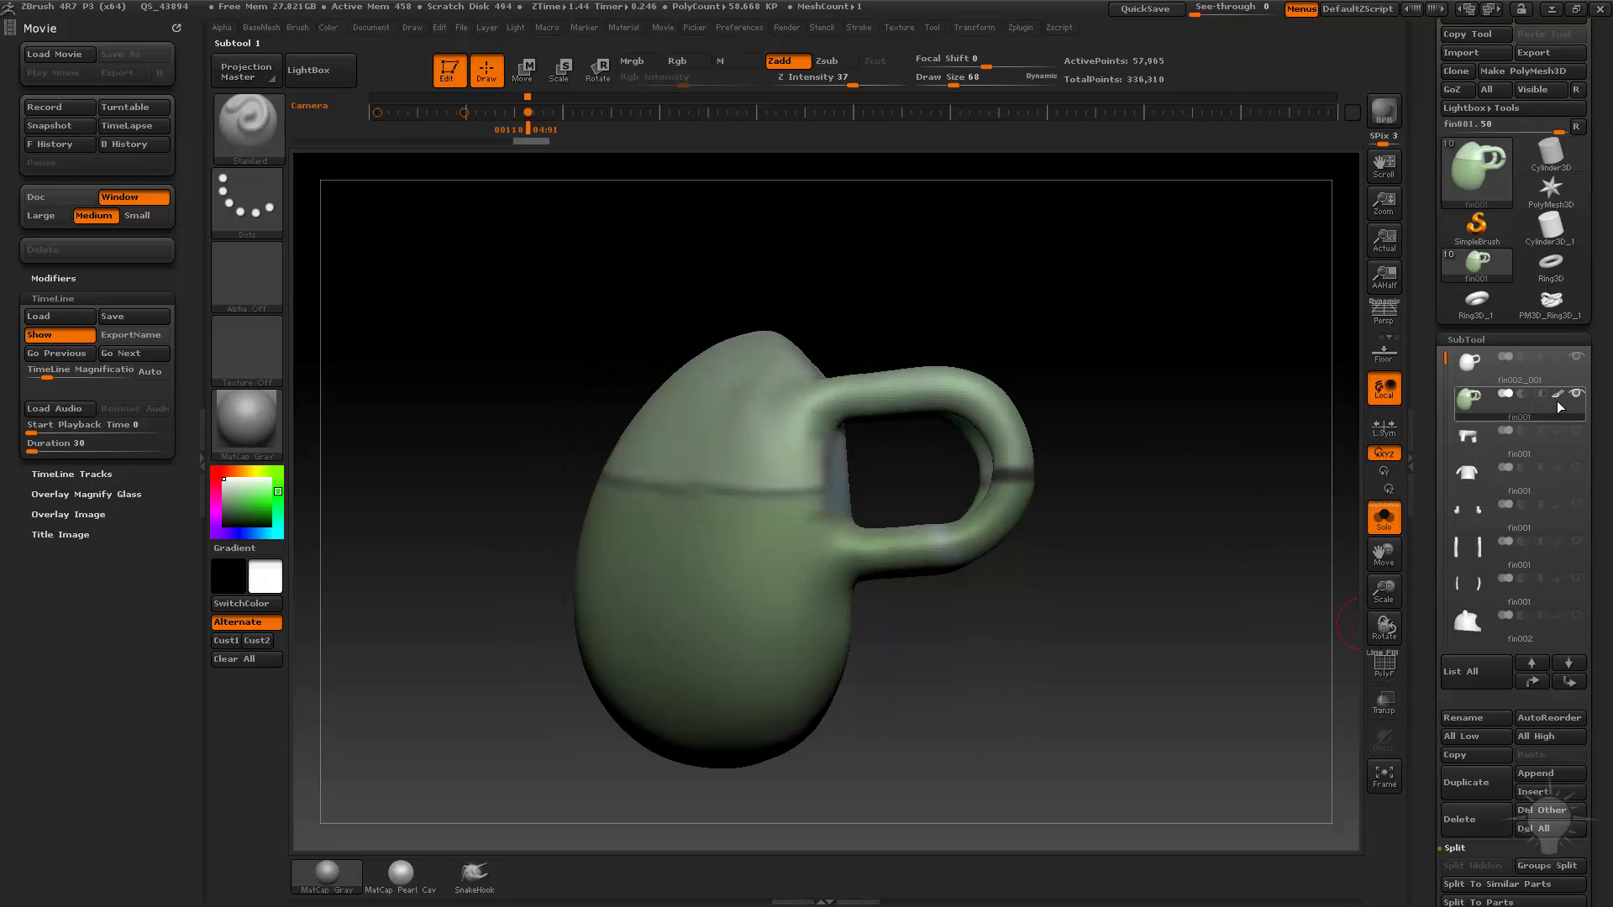
left_click(1559, 397)
left_click_drag(1327, 588, 1282, 586)
left_click_drag(1432, 638, 1431, 329)
left_click_drag(1426, 668, 1429, 562)
left_click(1547, 588)
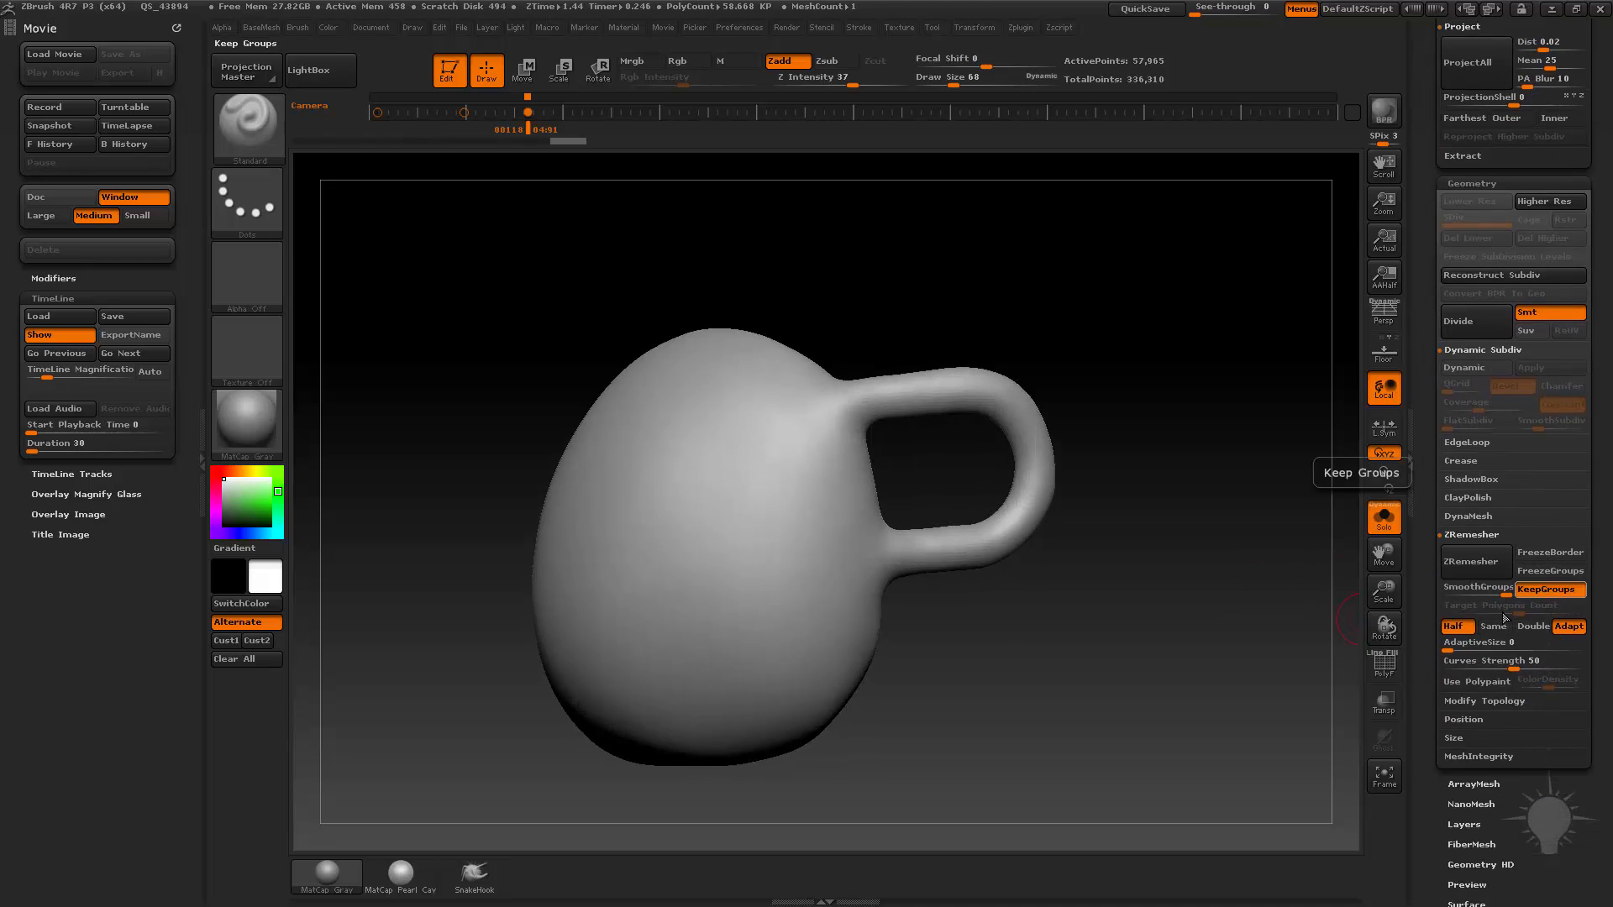
Show the wireframe, turn off Half, set the target polygon count to 1 and ZRemesh the two-group backpack
left_click(1385, 665)
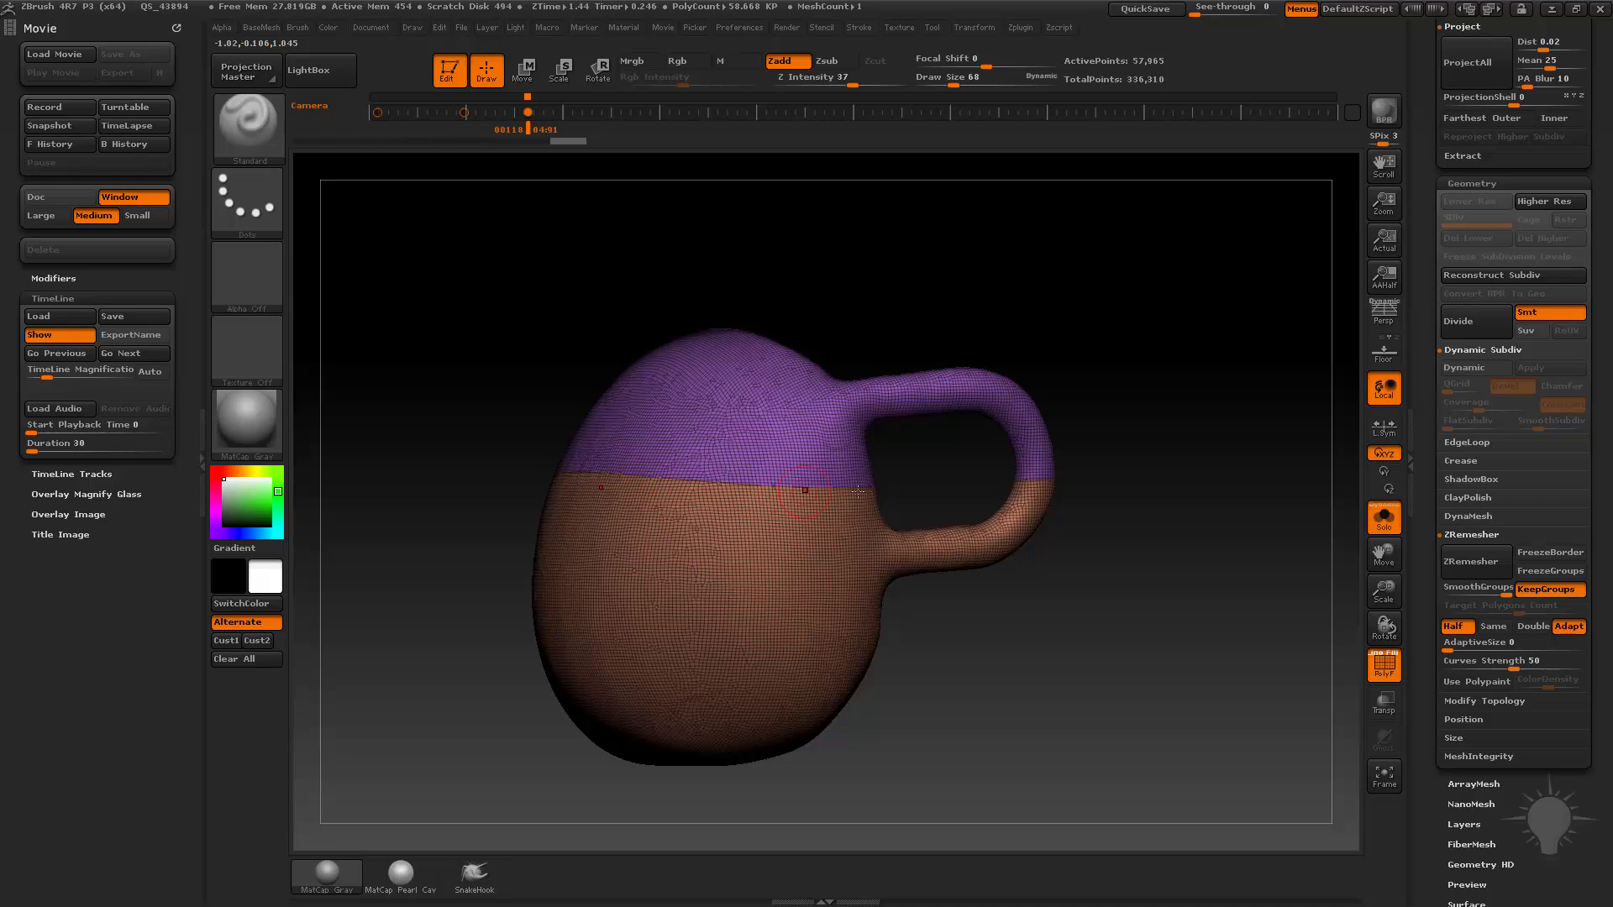
mouse_move(1197, 613)
left_mouse_down()
mouse_move(1176, 613)
mouse_move(1209, 612)
left_mouse_up()
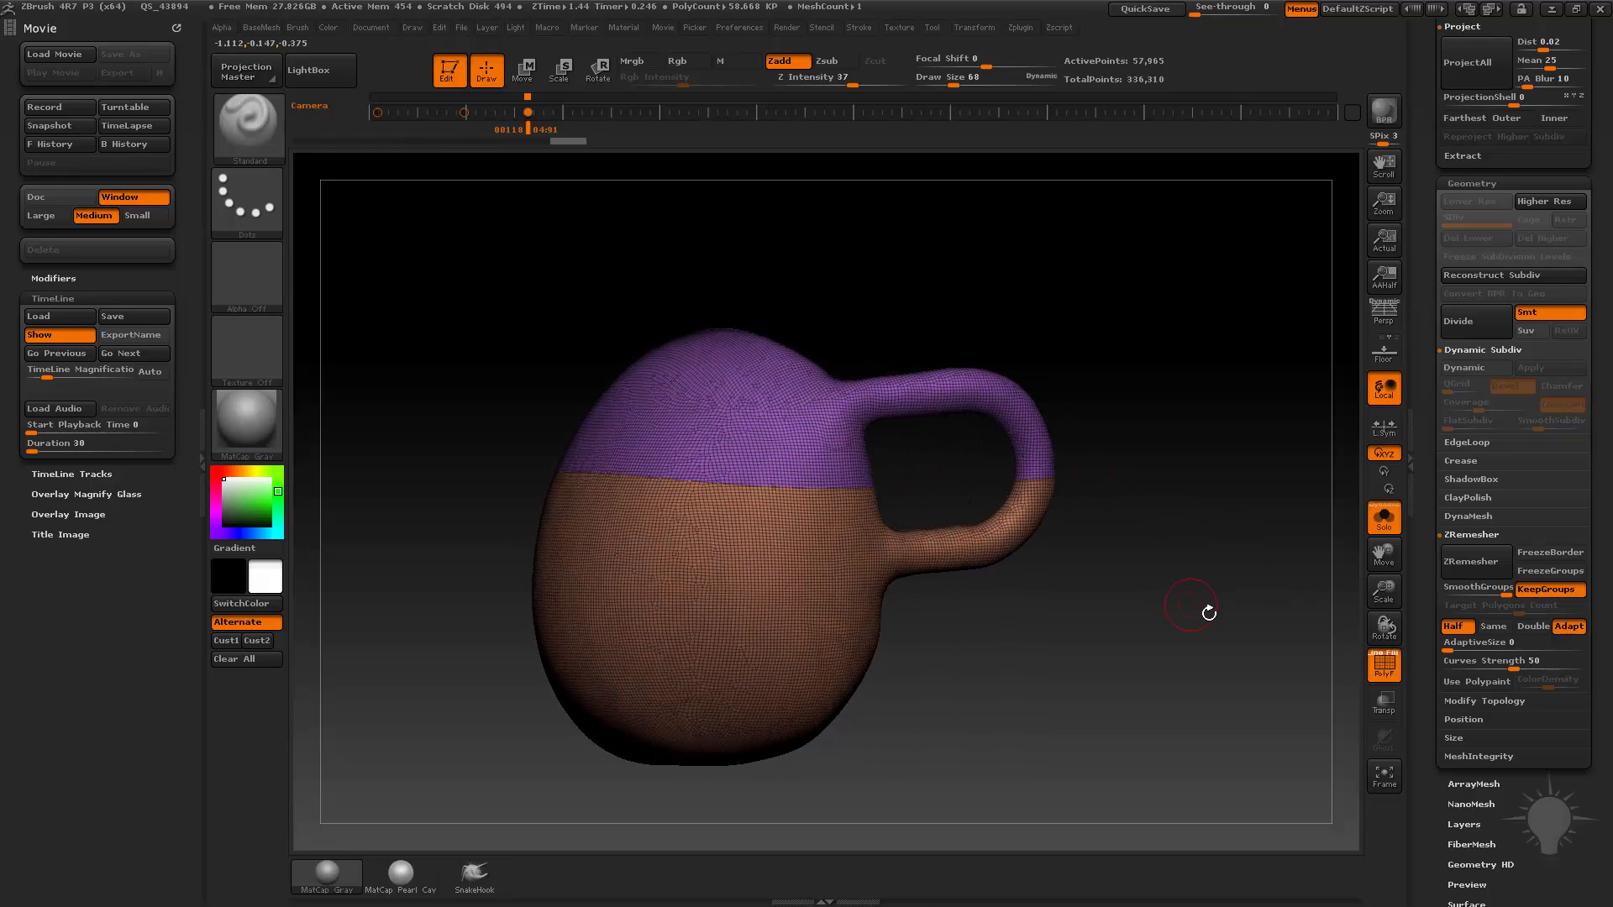
left_click(1459, 627)
left_click(1463, 605)
type("1")
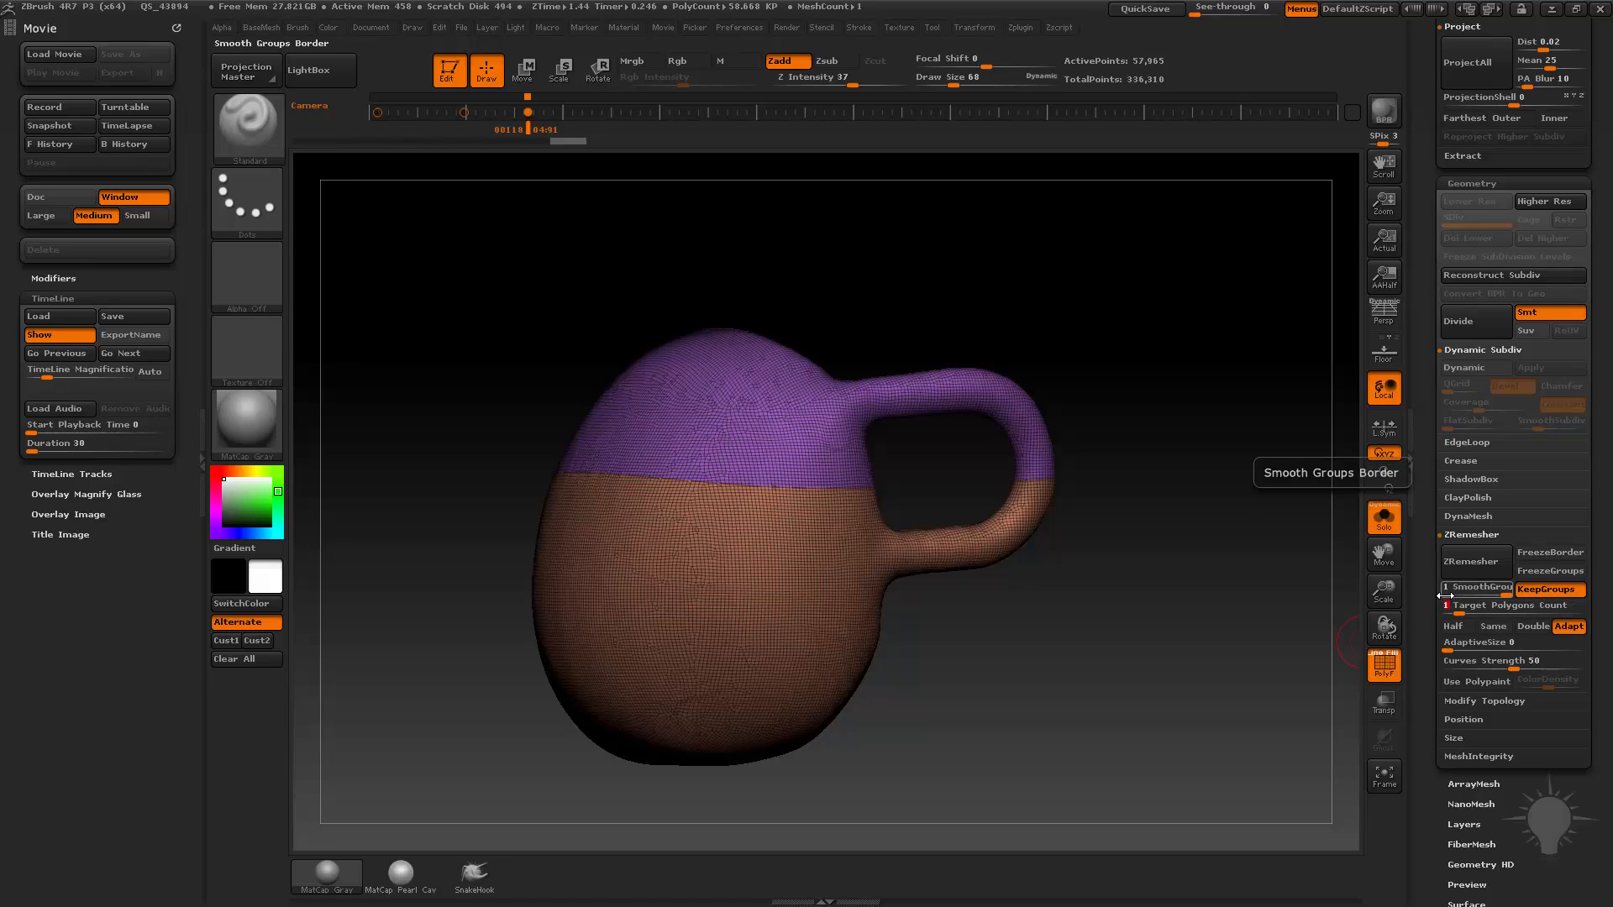
key("Return")
left_click(1490, 568)
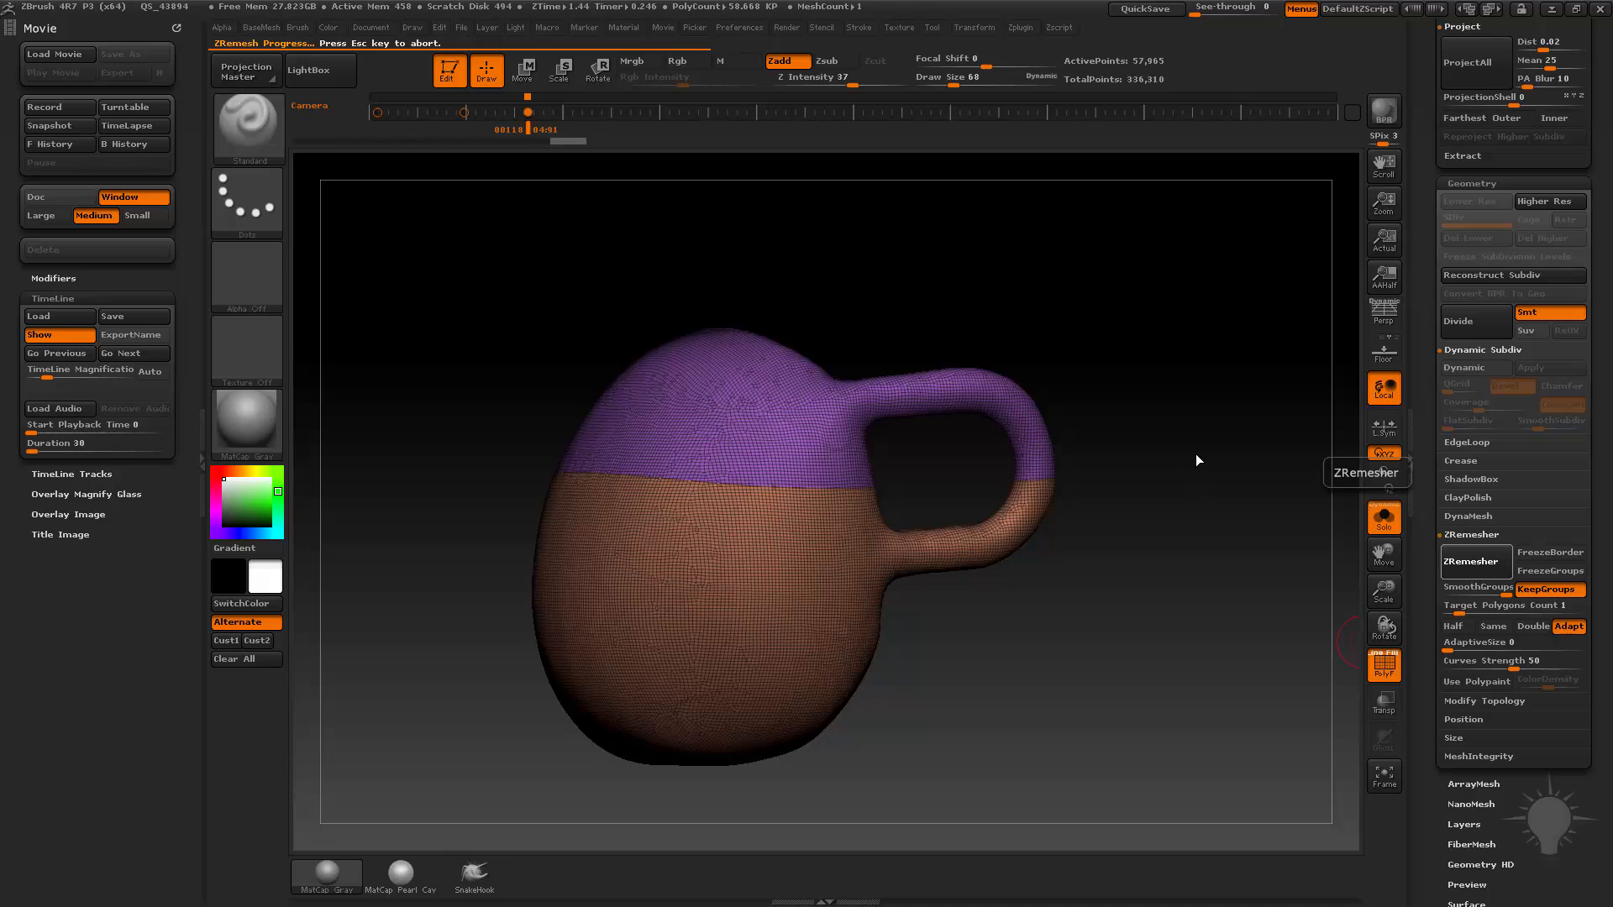
Show the dense duplicate with the remeshed backpack, project its shape with ProjectAll, and isolate the result in Solo mode
left_click_drag(1136, 465, 1193, 475)
left_click(1384, 518)
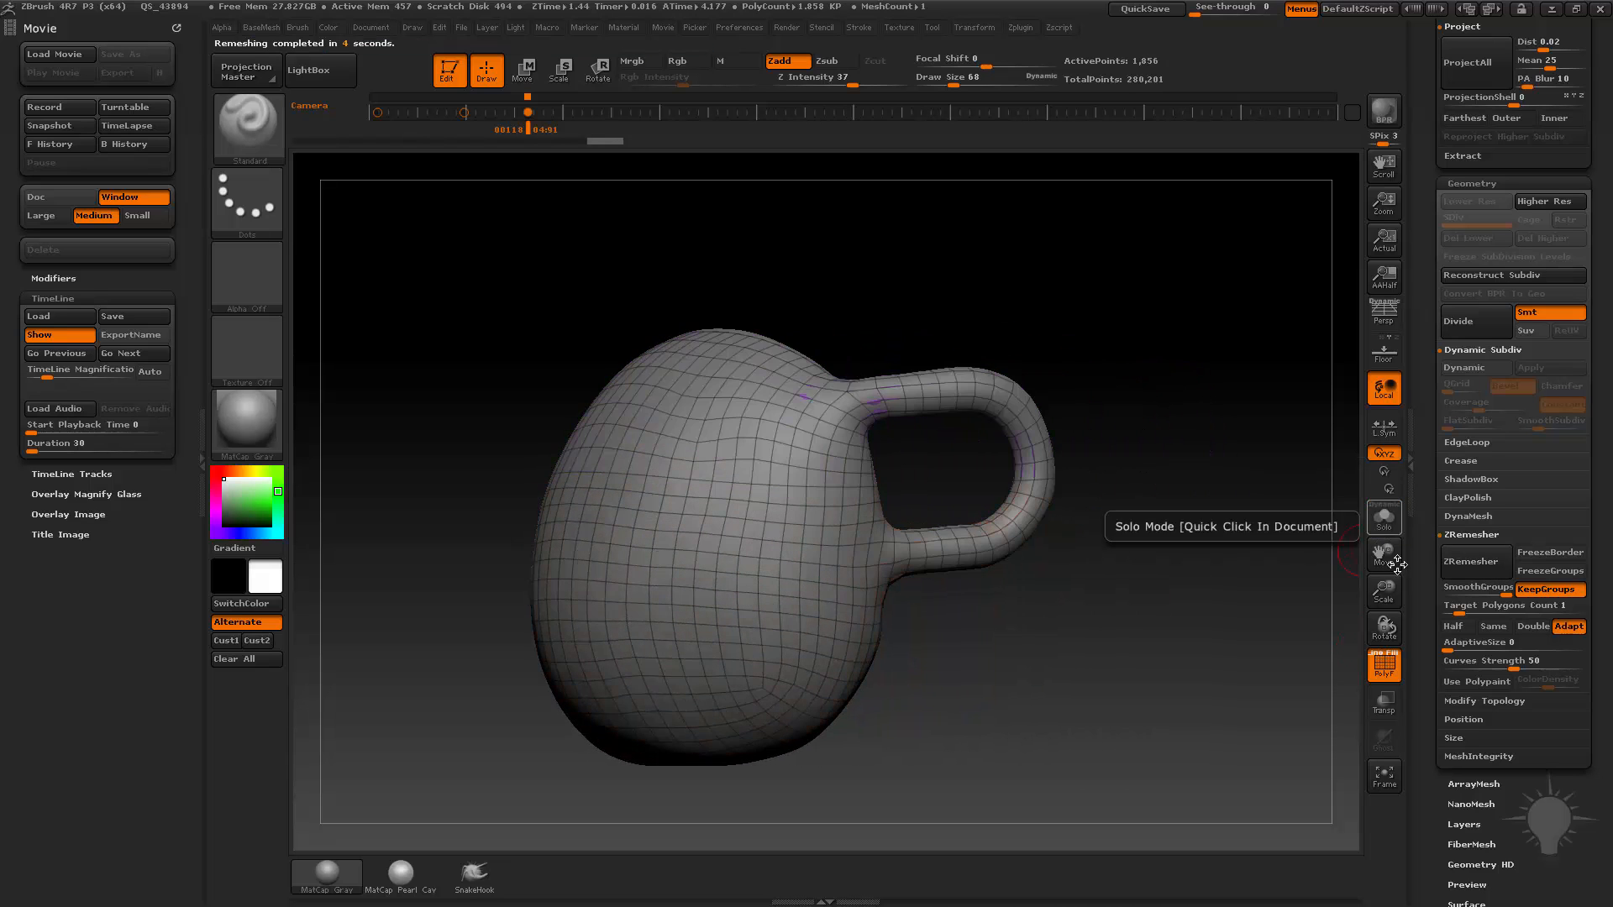
left_click(1385, 668)
left_click(1387, 672)
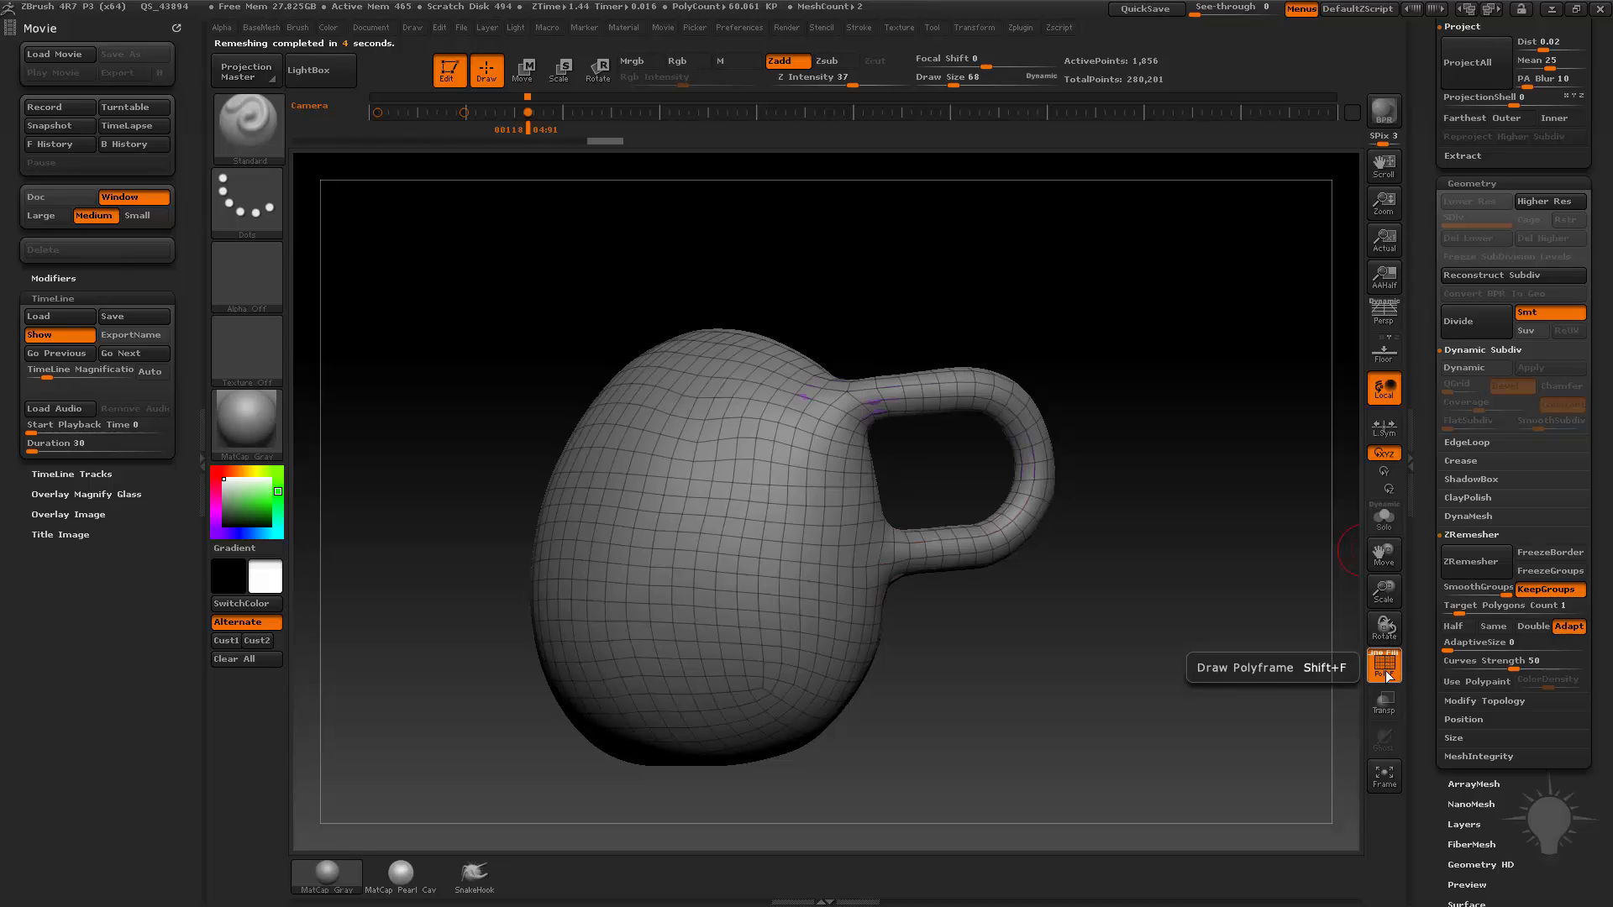
left_click(1386, 668)
left_click_drag(1410, 517, 1408, 658)
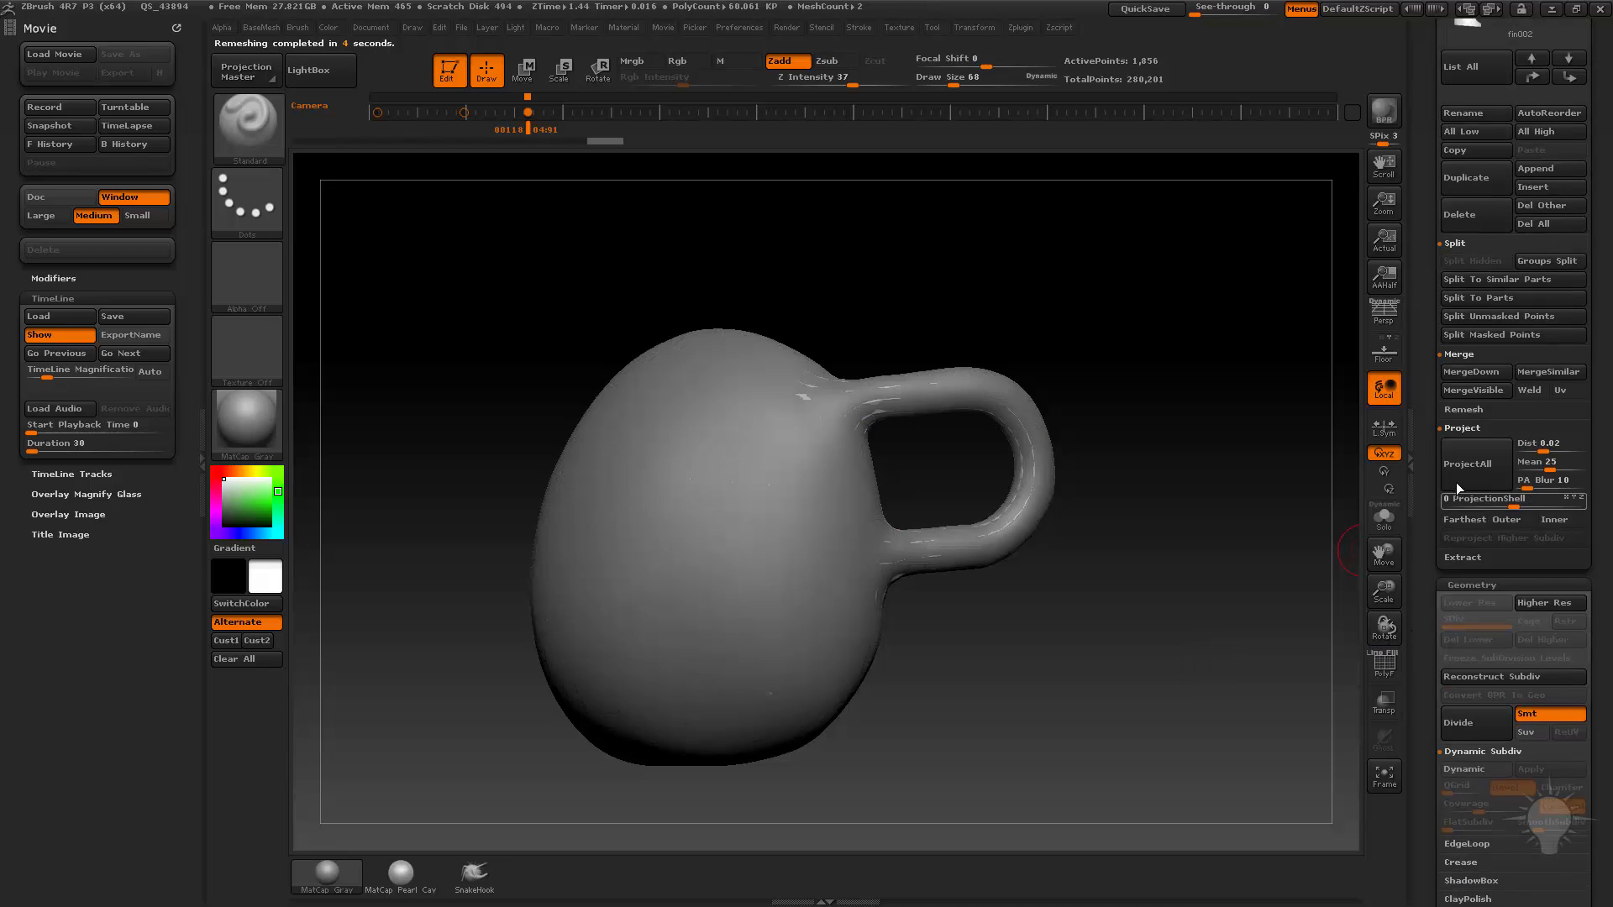
left_click(1383, 518)
Inspect the projected two-group backpack with and without wireframe from the front and above
left_click(1384, 667)
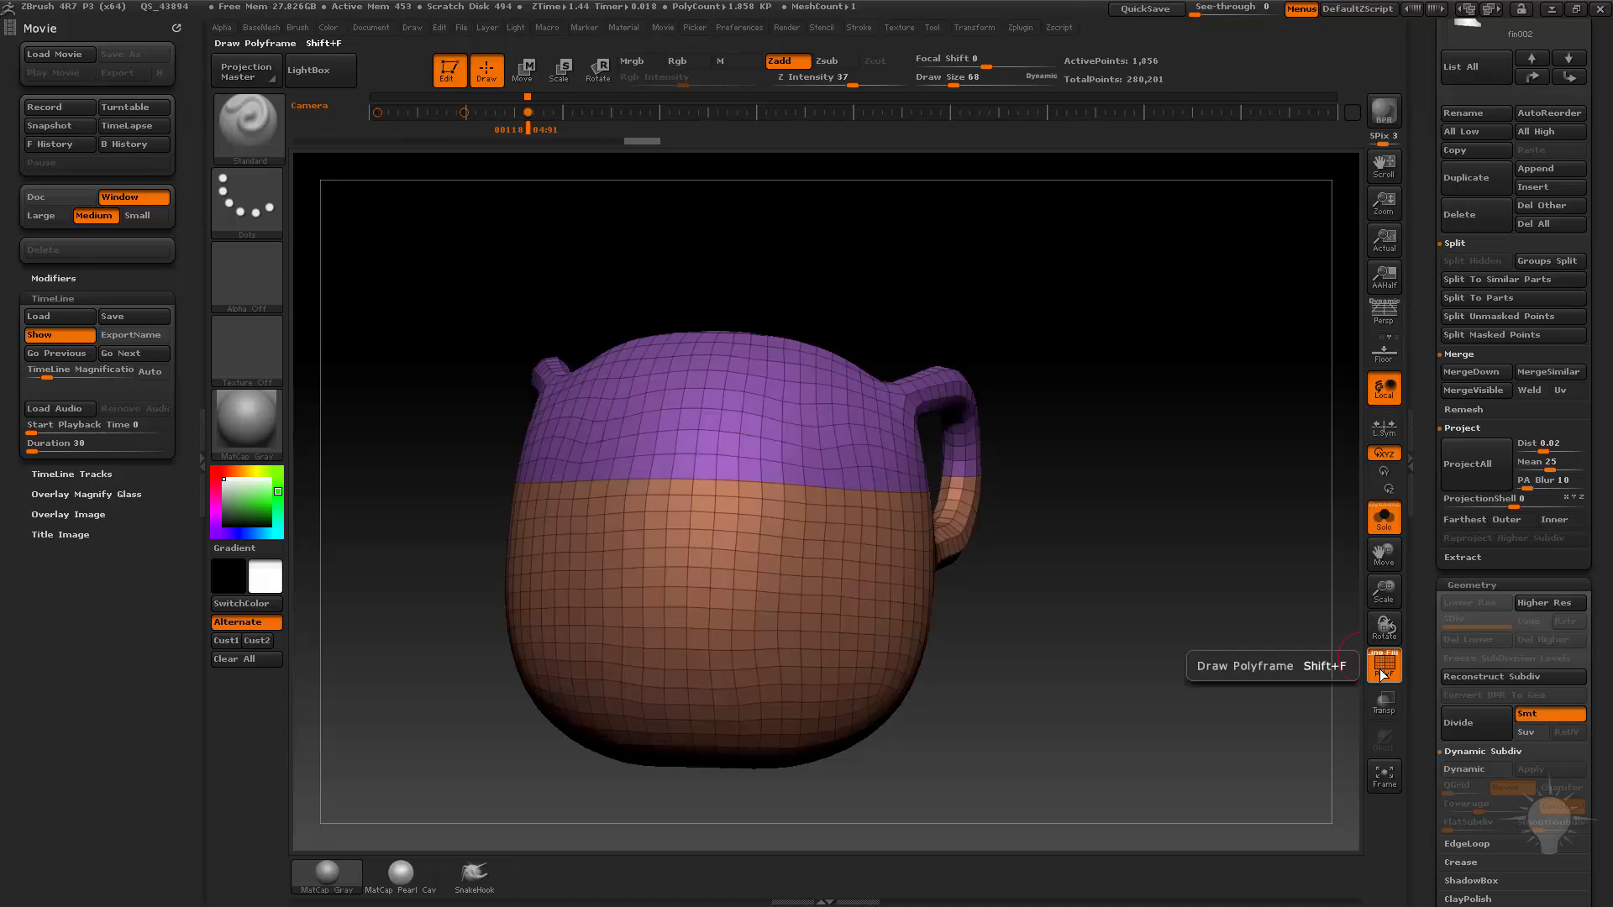
left_click(1384, 668)
left_click_drag(1218, 516, 1211, 566)
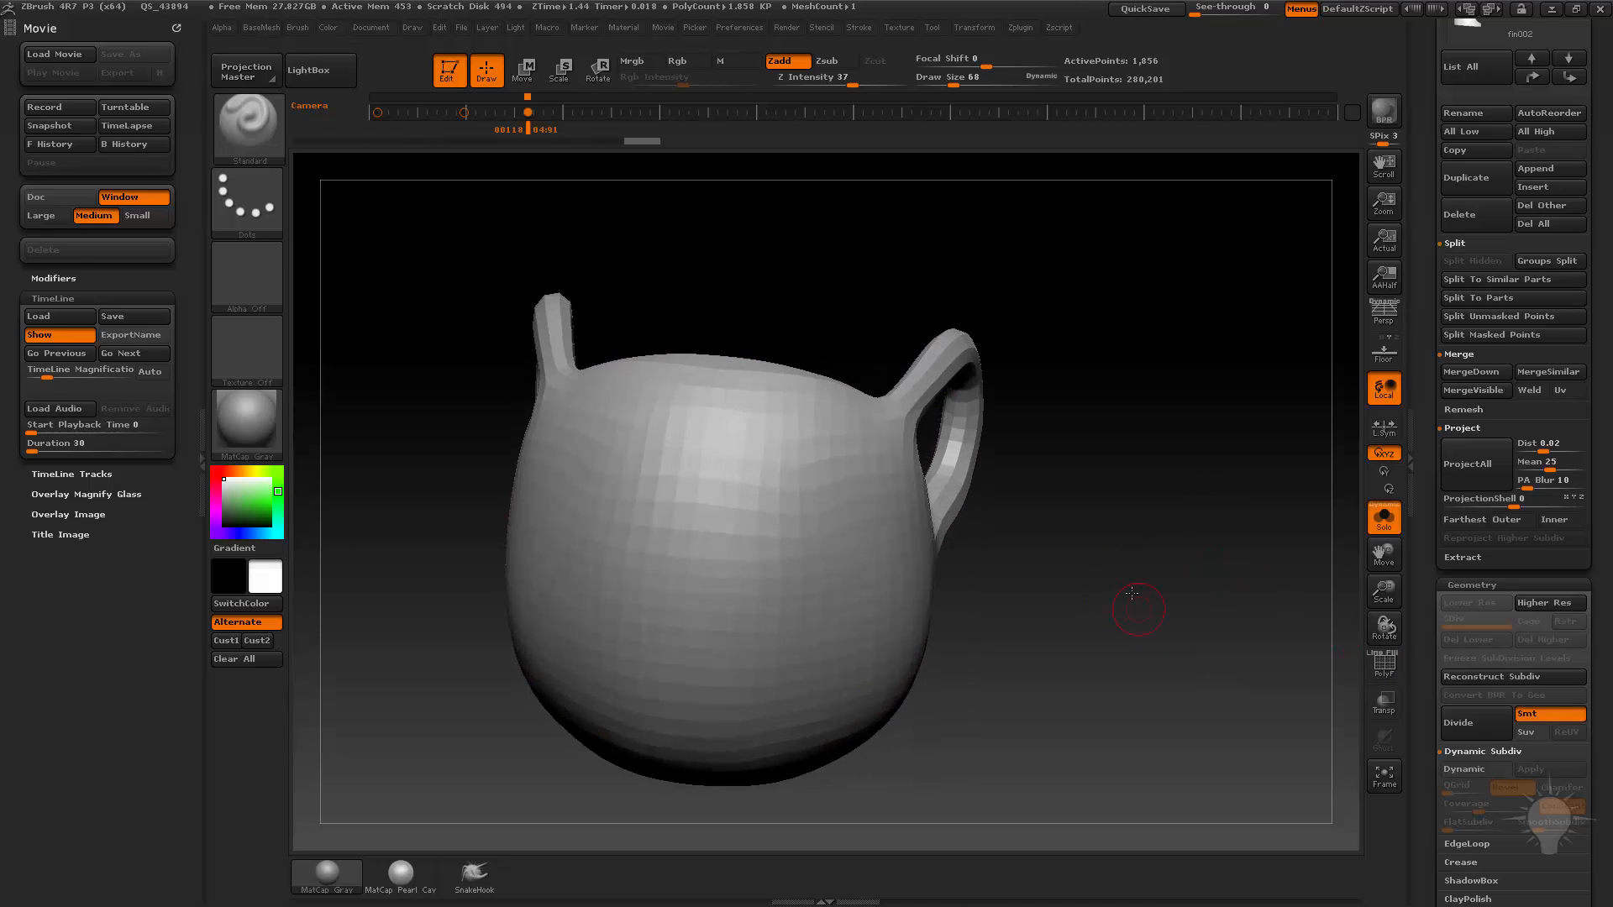
Preview the projected backpack with dynamic subdivision, turn the preview off, and check the smooth shape from the front and side
left_click_drag(1137, 566, 1030, 511)
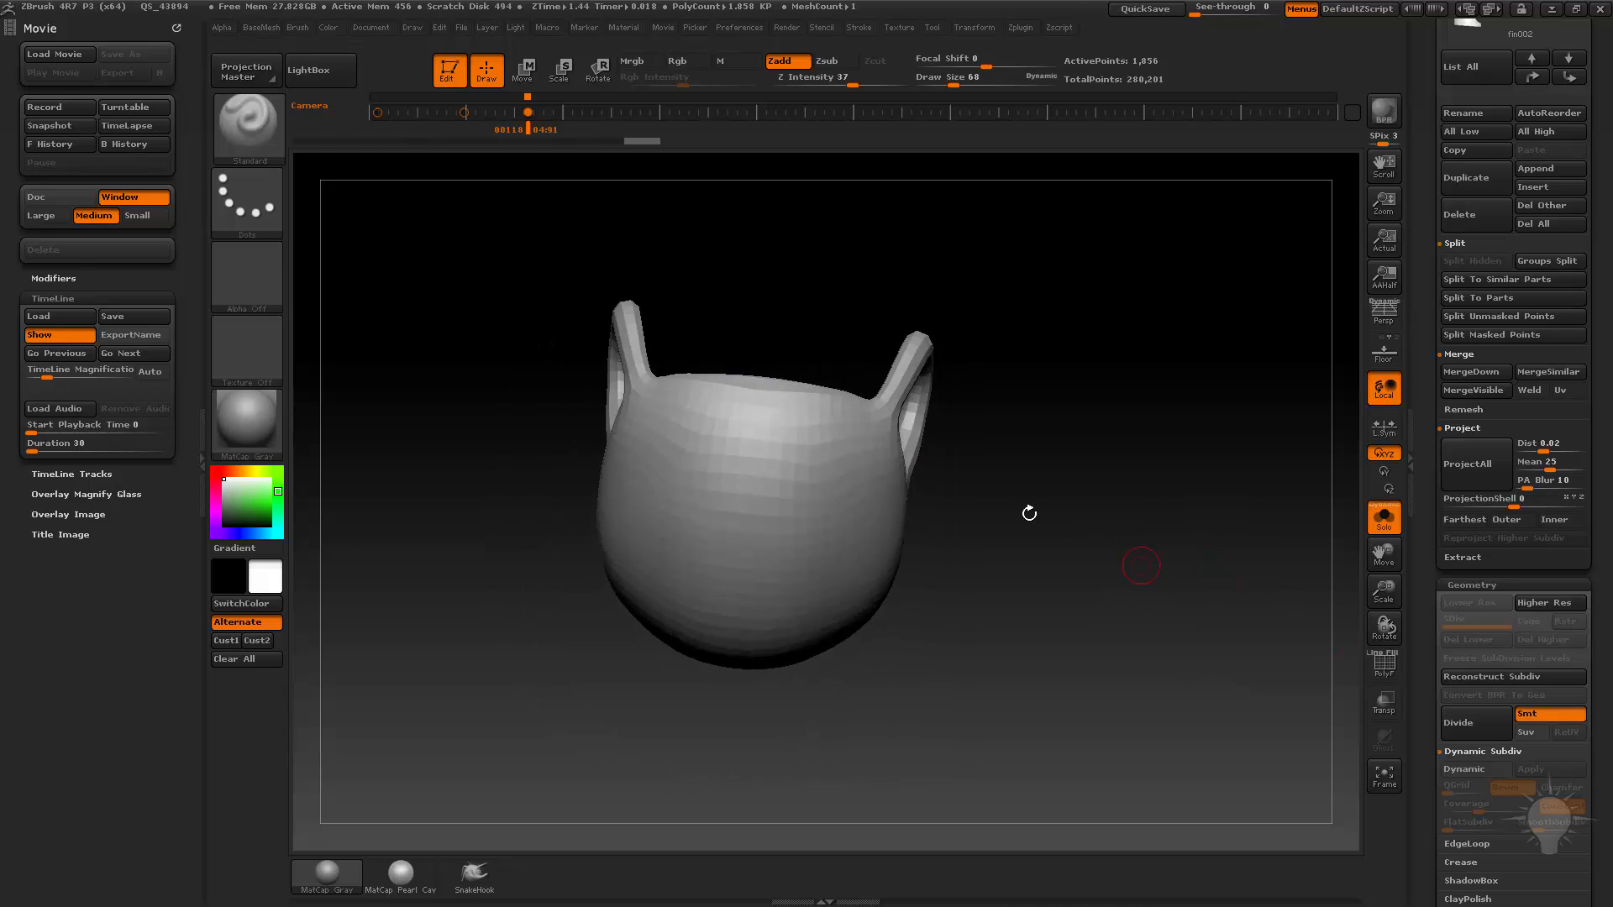
key("s")
mouse_move(638, 572)
left_mouse_down()
mouse_move(684, 572)
mouse_move(645, 577)
left_mouse_up()
left_click(648, 574)
key("s")
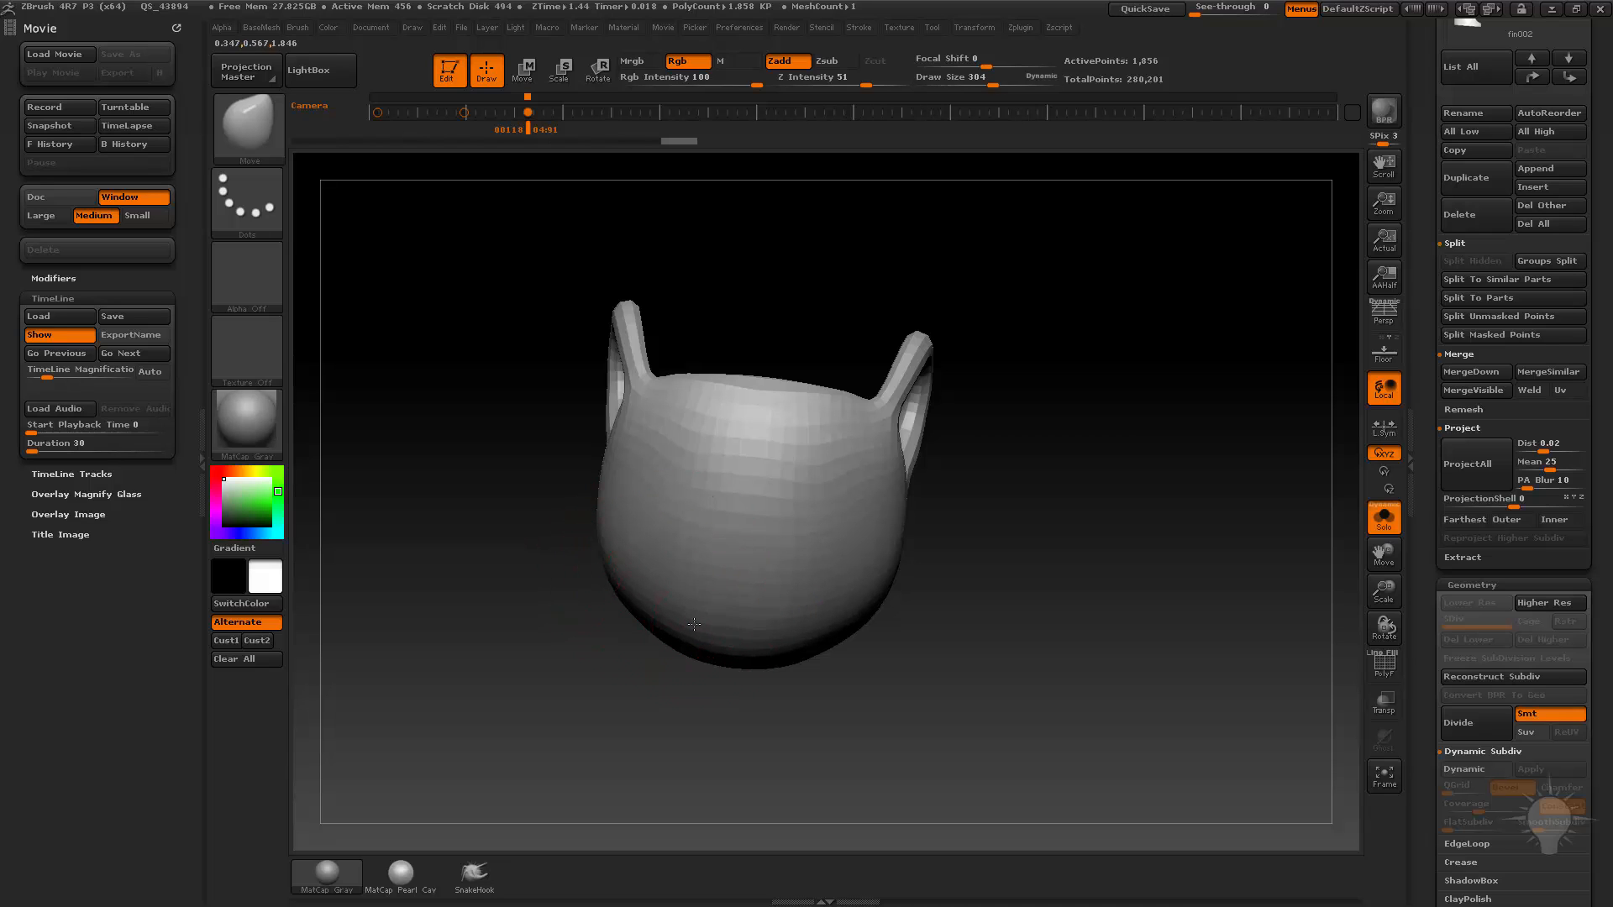
key("d")
left_click_drag(1056, 562, 1143, 532)
key("shift+d")
key("s")
left_click(1057, 527)
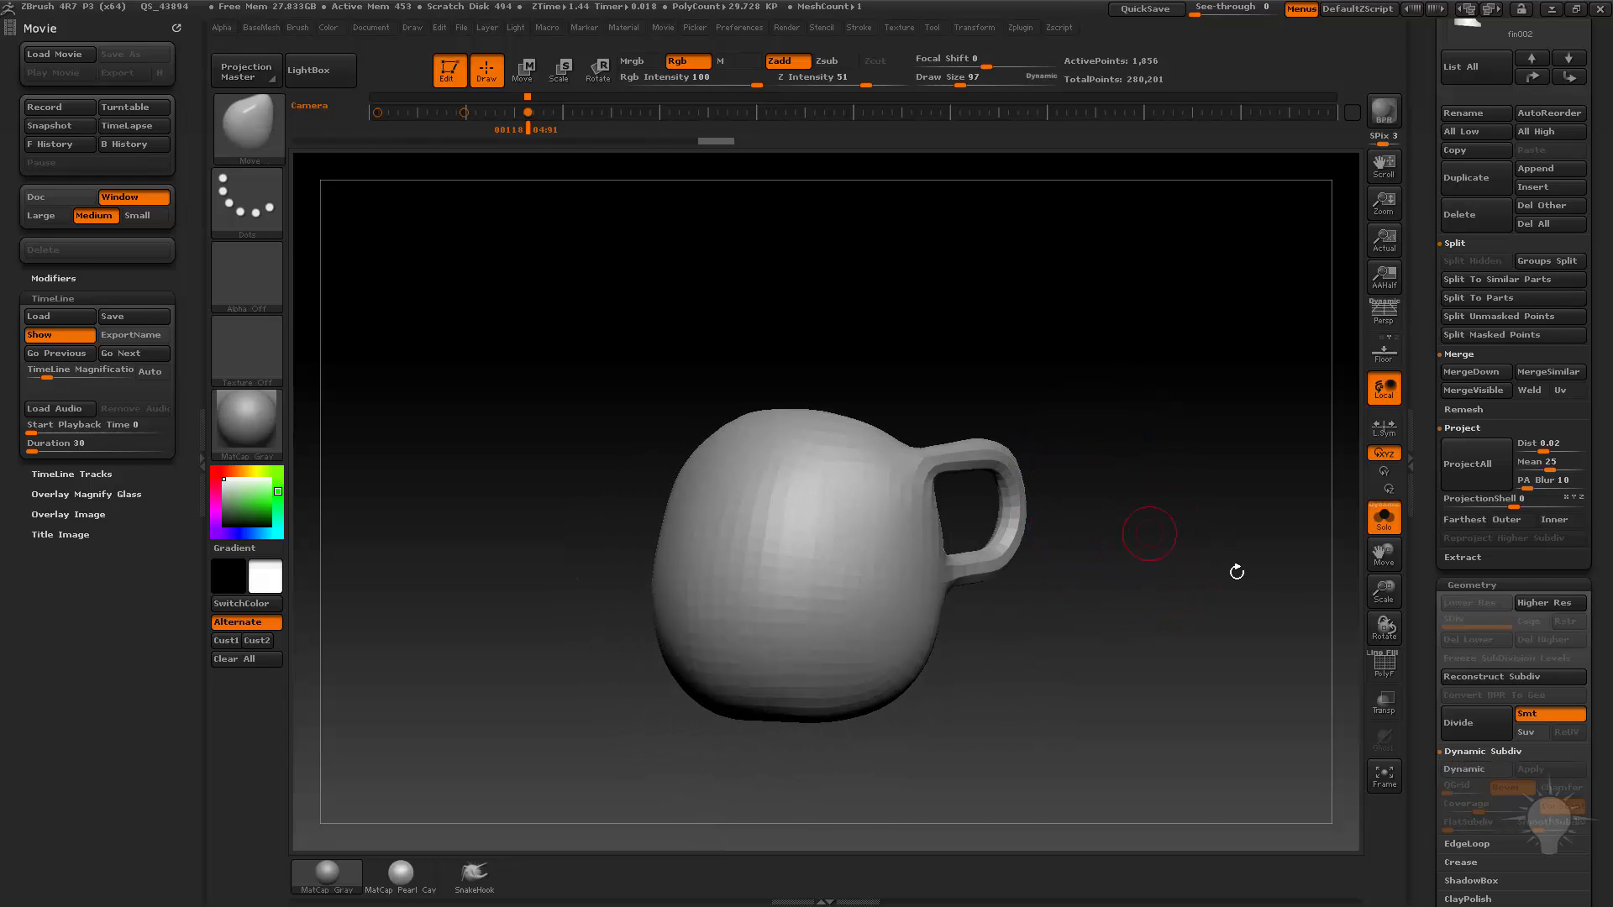
Show the backpack's wireframe, set the brush Draw Size to 65, and examine the polygroup seam from the side
left_click(1375, 662)
right_click_drag(1294, 579, 1257, 609, "ctrl")
mouse_move(1257, 609)
left_mouse_down()
mouse_move(1235, 540)
mouse_move(997, 529)
mouse_move(1189, 554)
mouse_move(1163, 544)
mouse_move(1144, 478)
left_mouse_up()
key("s")
left_click(1194, 541)
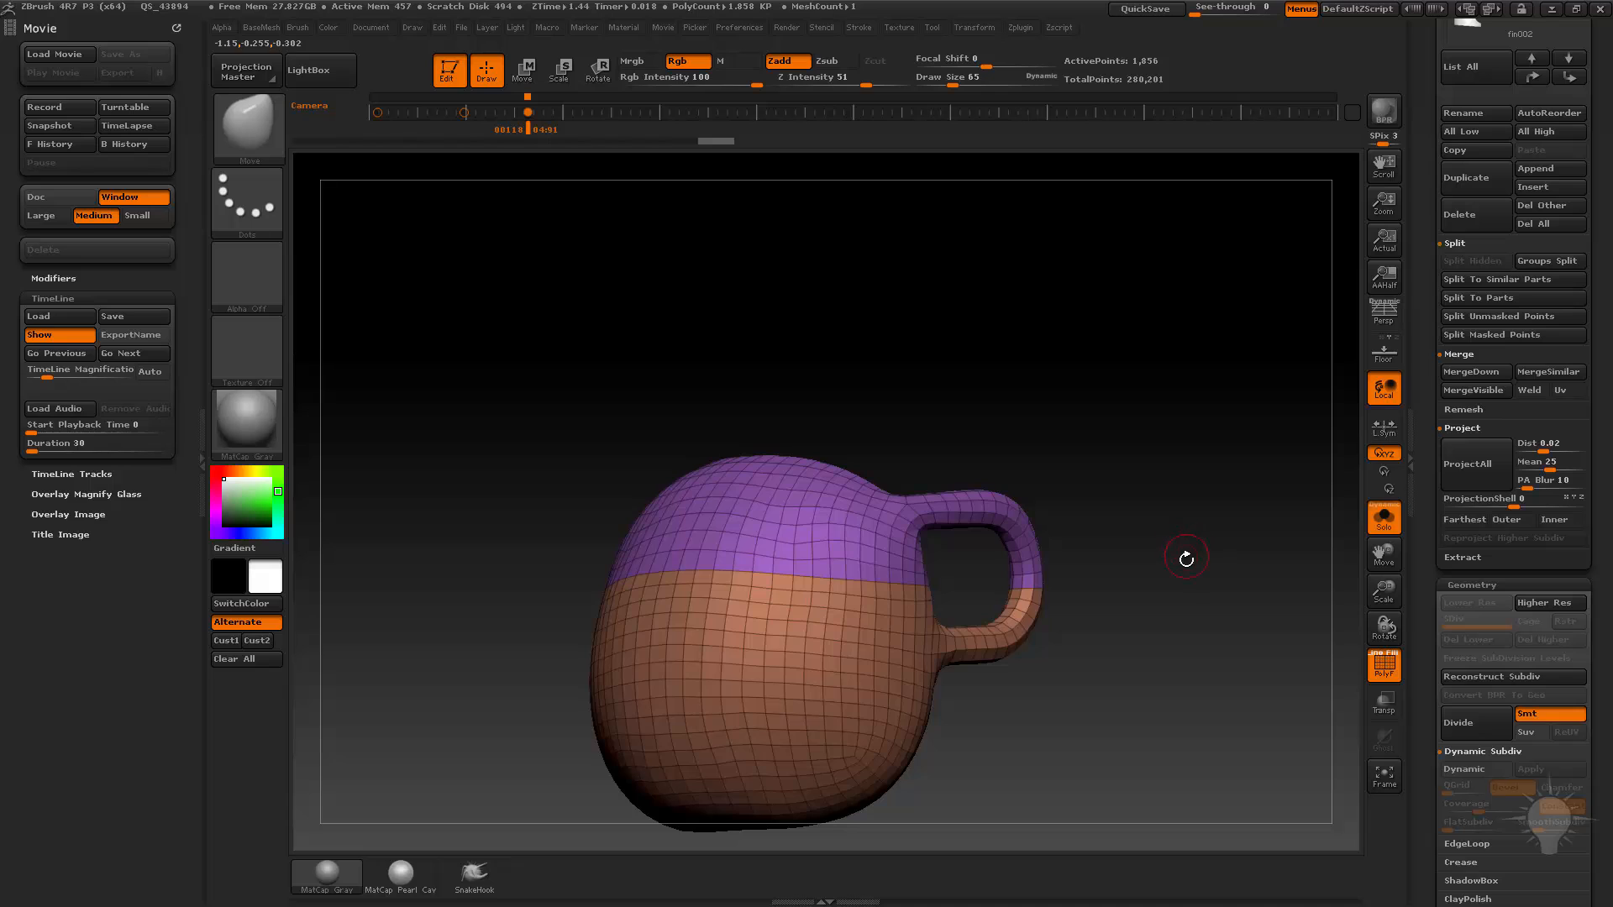
left_click_drag(1187, 559, 1142, 551)
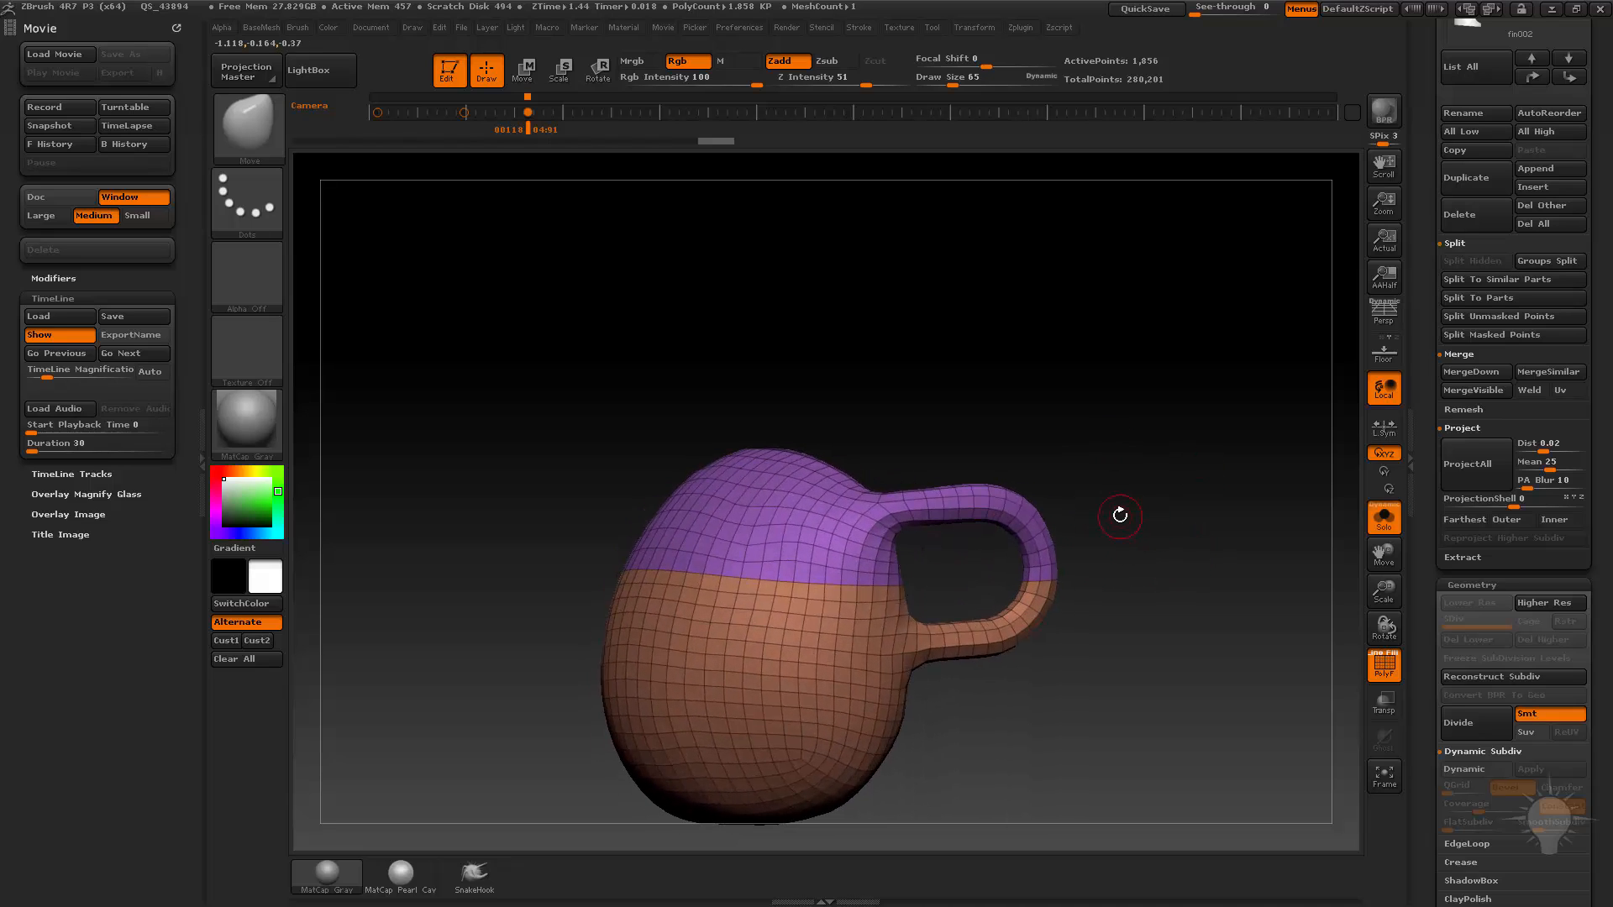
mouse_move(949, 329)
left_mouse_down()
mouse_move(1008, 324)
mouse_move(940, 331)
left_mouse_up()
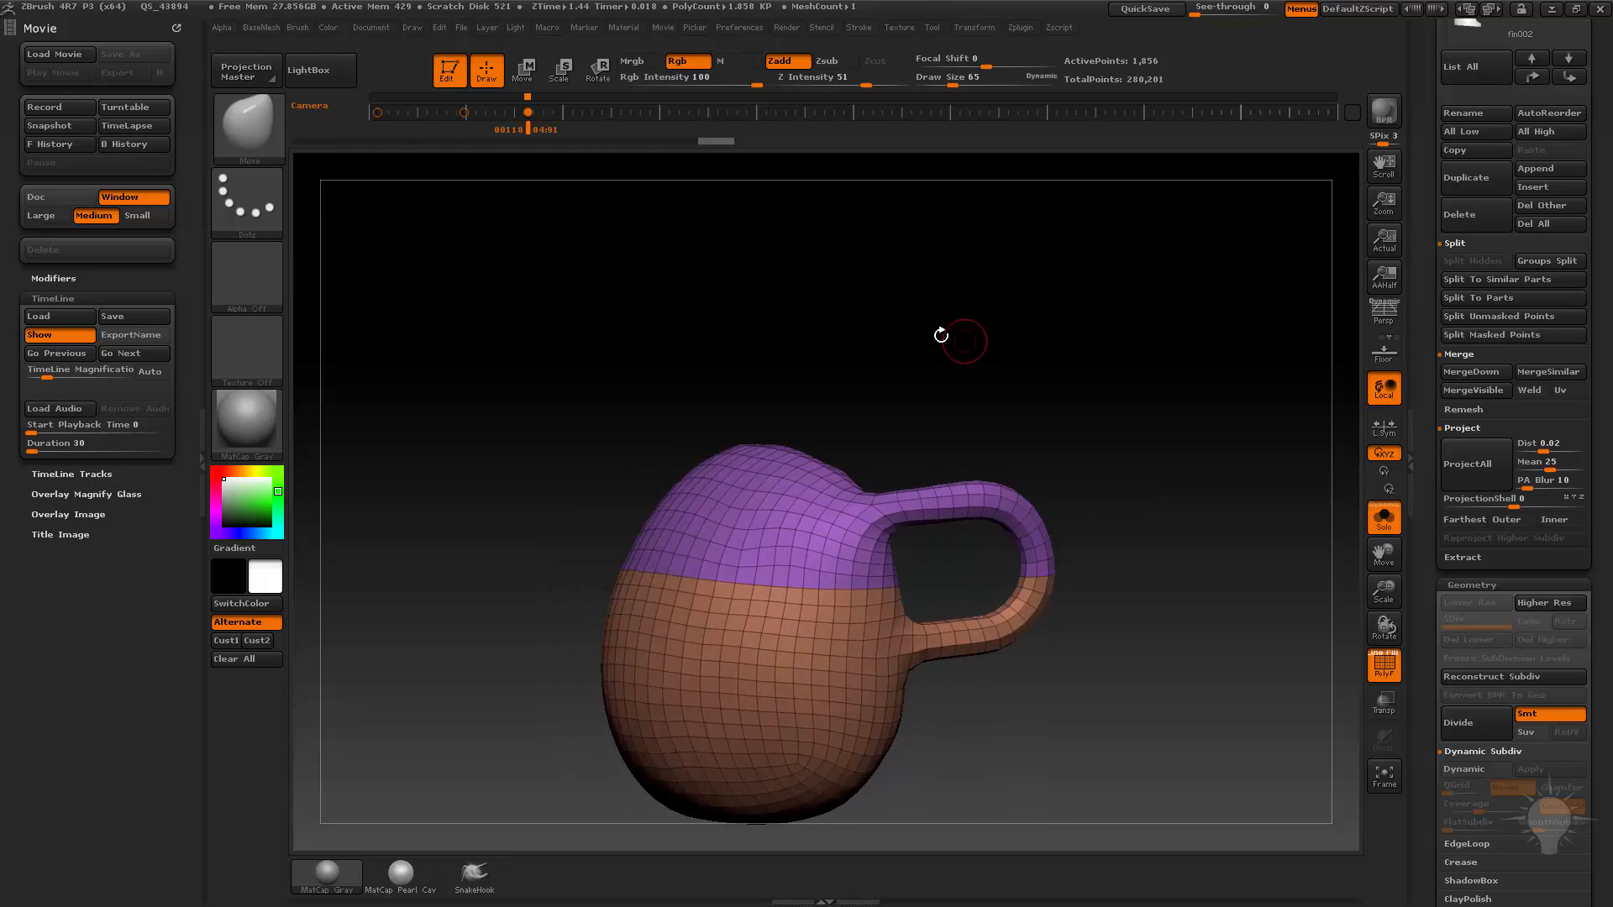
Isolate the upper purple polygroup with the SelectRect brush, and show the whole backpack again
key("ctrl+shift")
left_click(277, 144, "ctrl+shift")
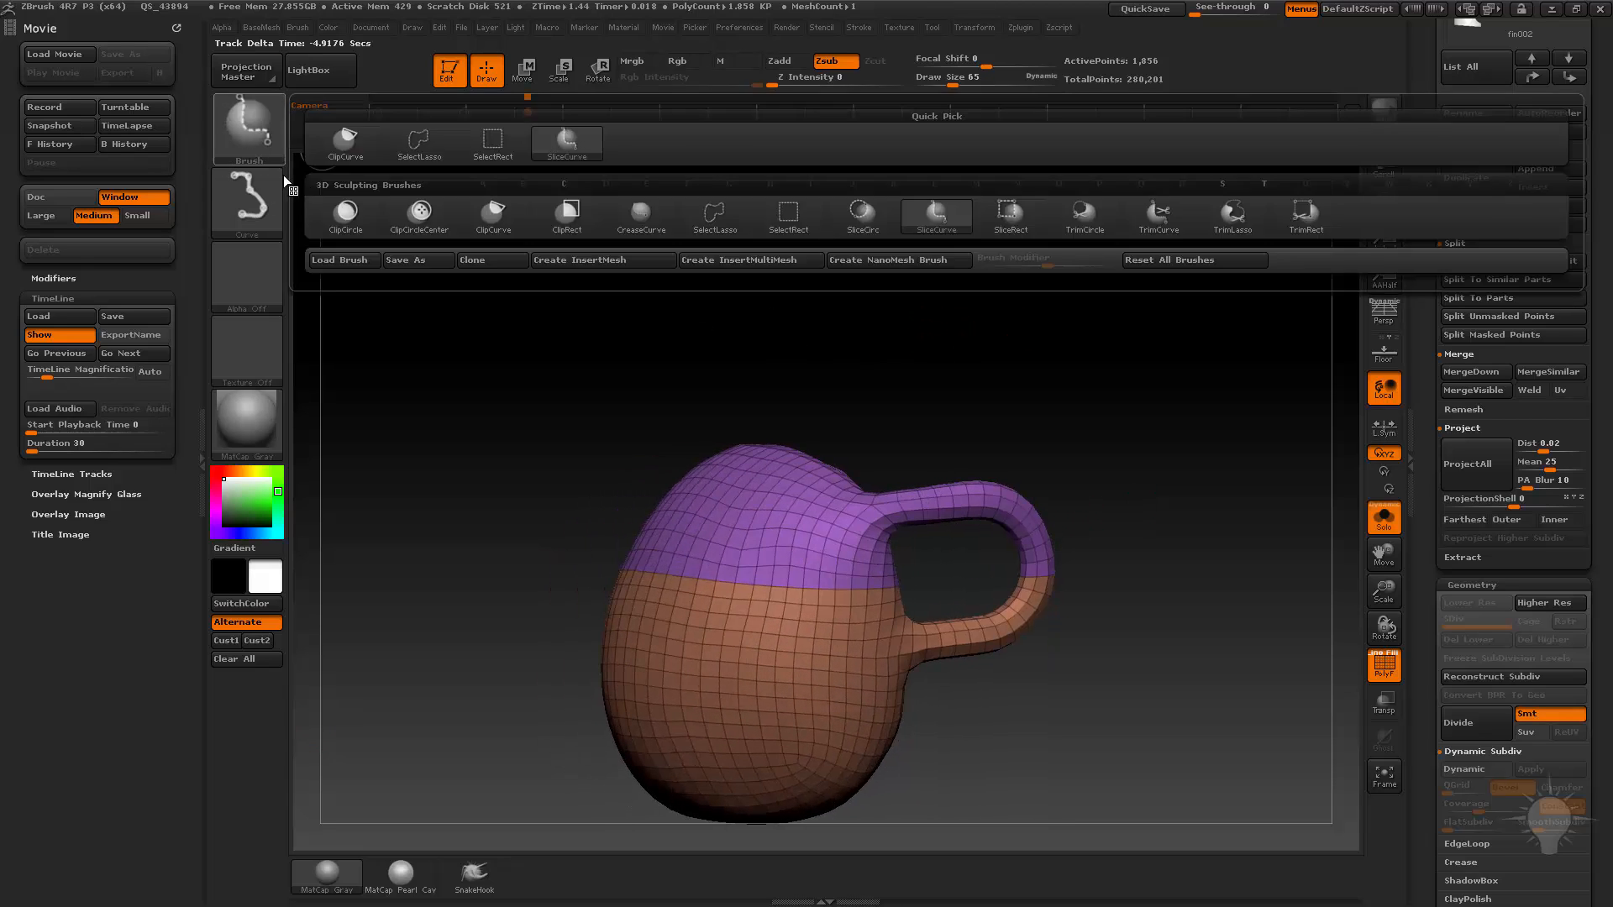
left_click(272, 131, "ctrl+shift")
left_click(493, 143, "ctrl+shift")
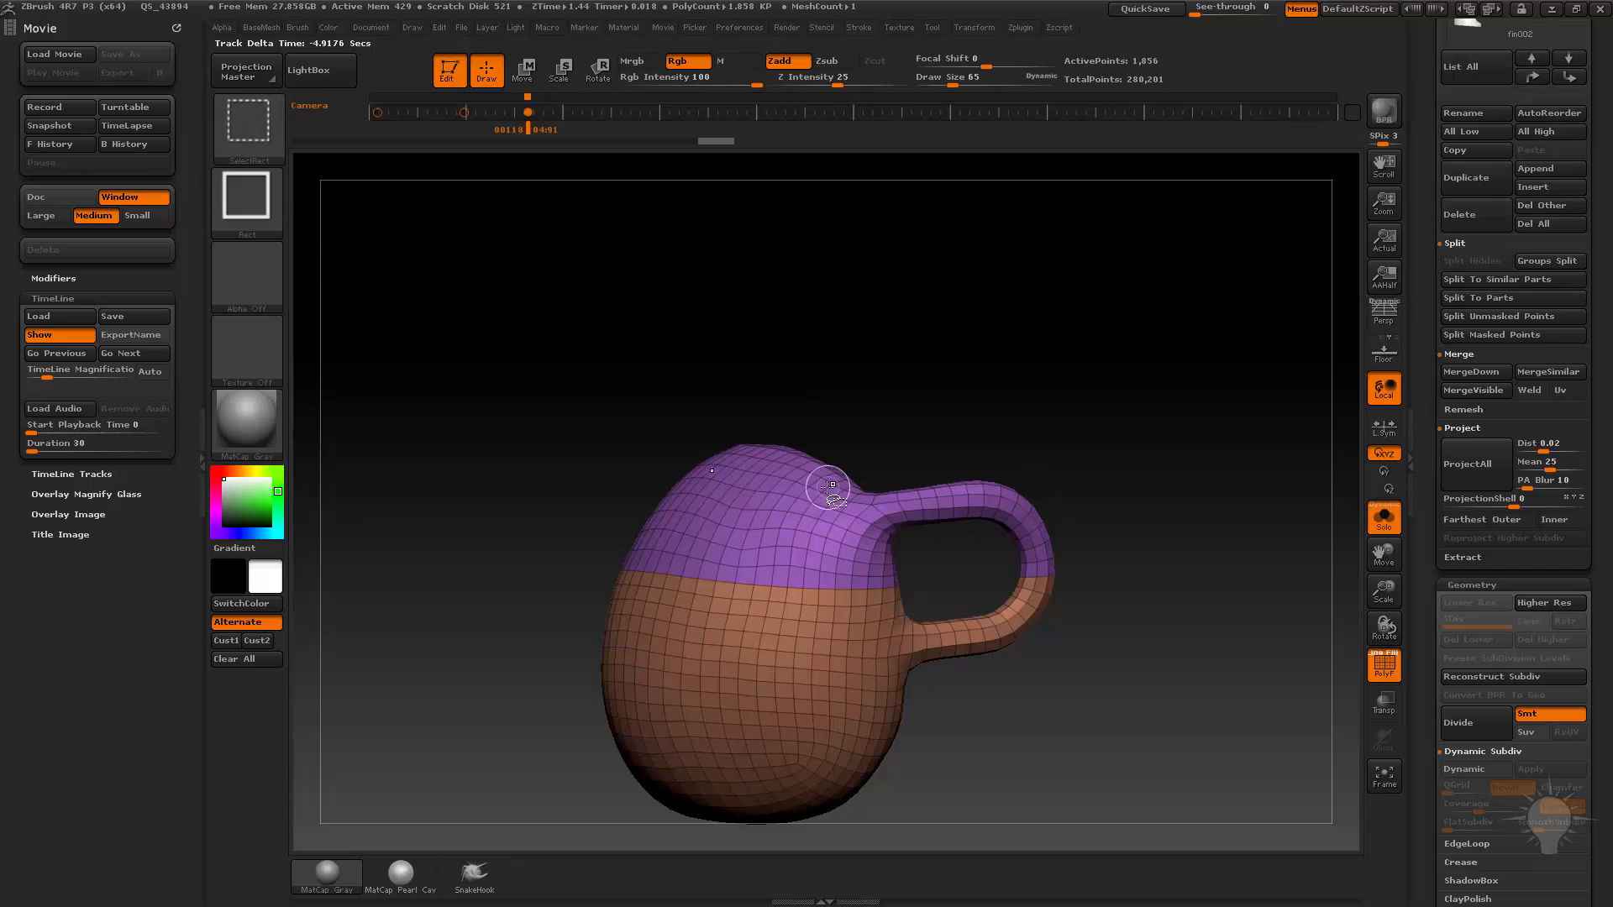
left_click_drag(592, 425, 1084, 590, "ctrl+shift")
left_click_drag(1428, 383, 1441, 445)
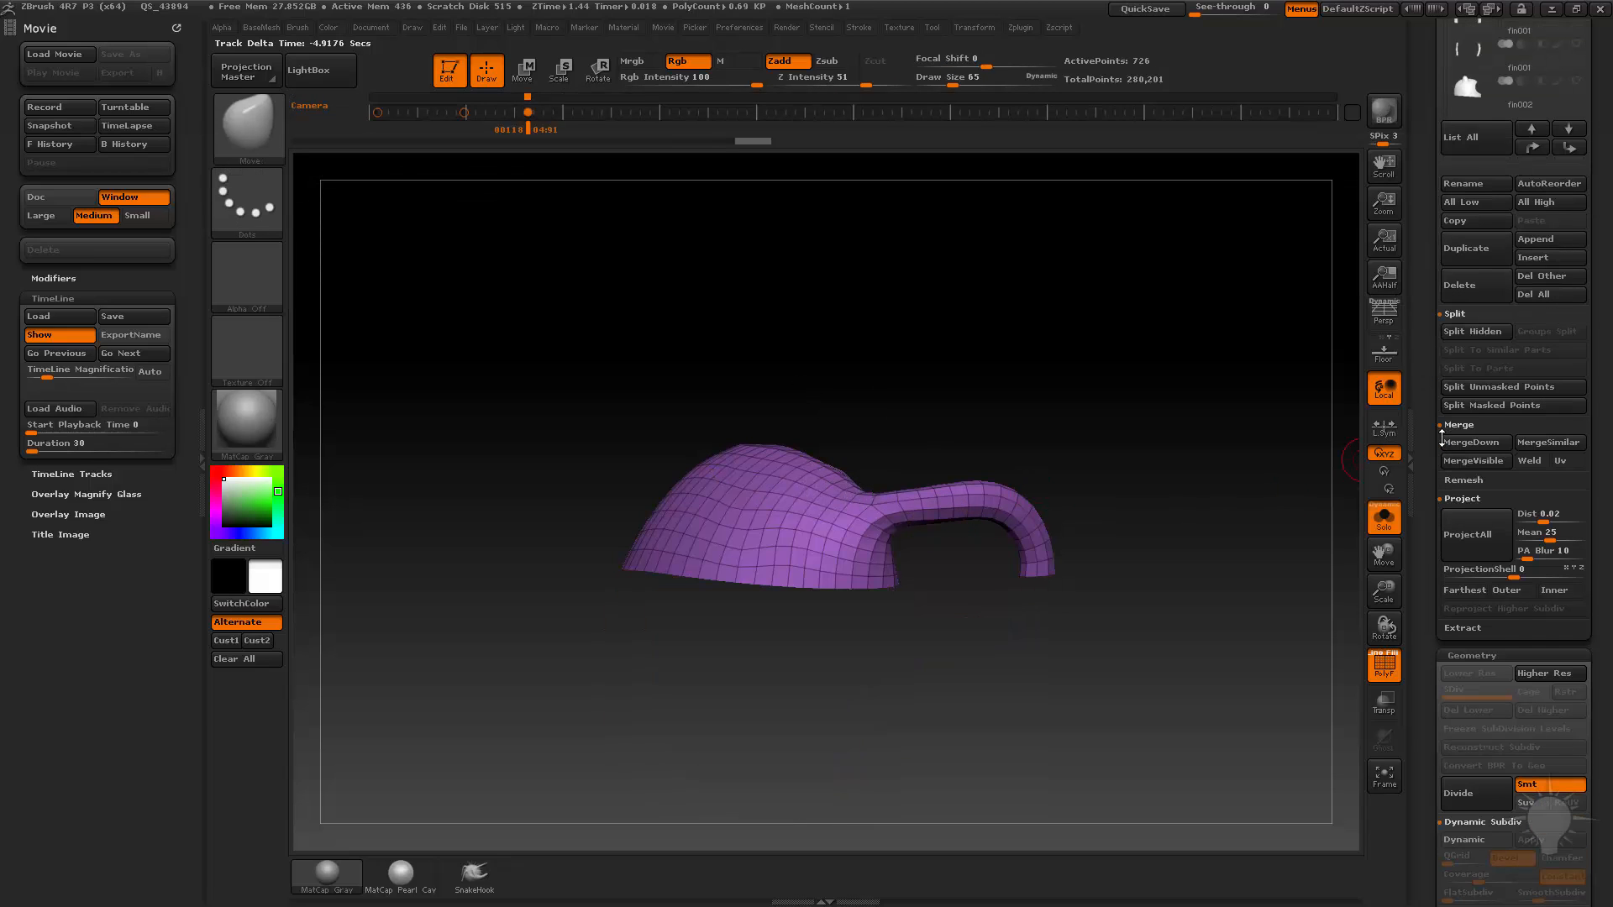
left_click(916, 390, "ctrl+shift")
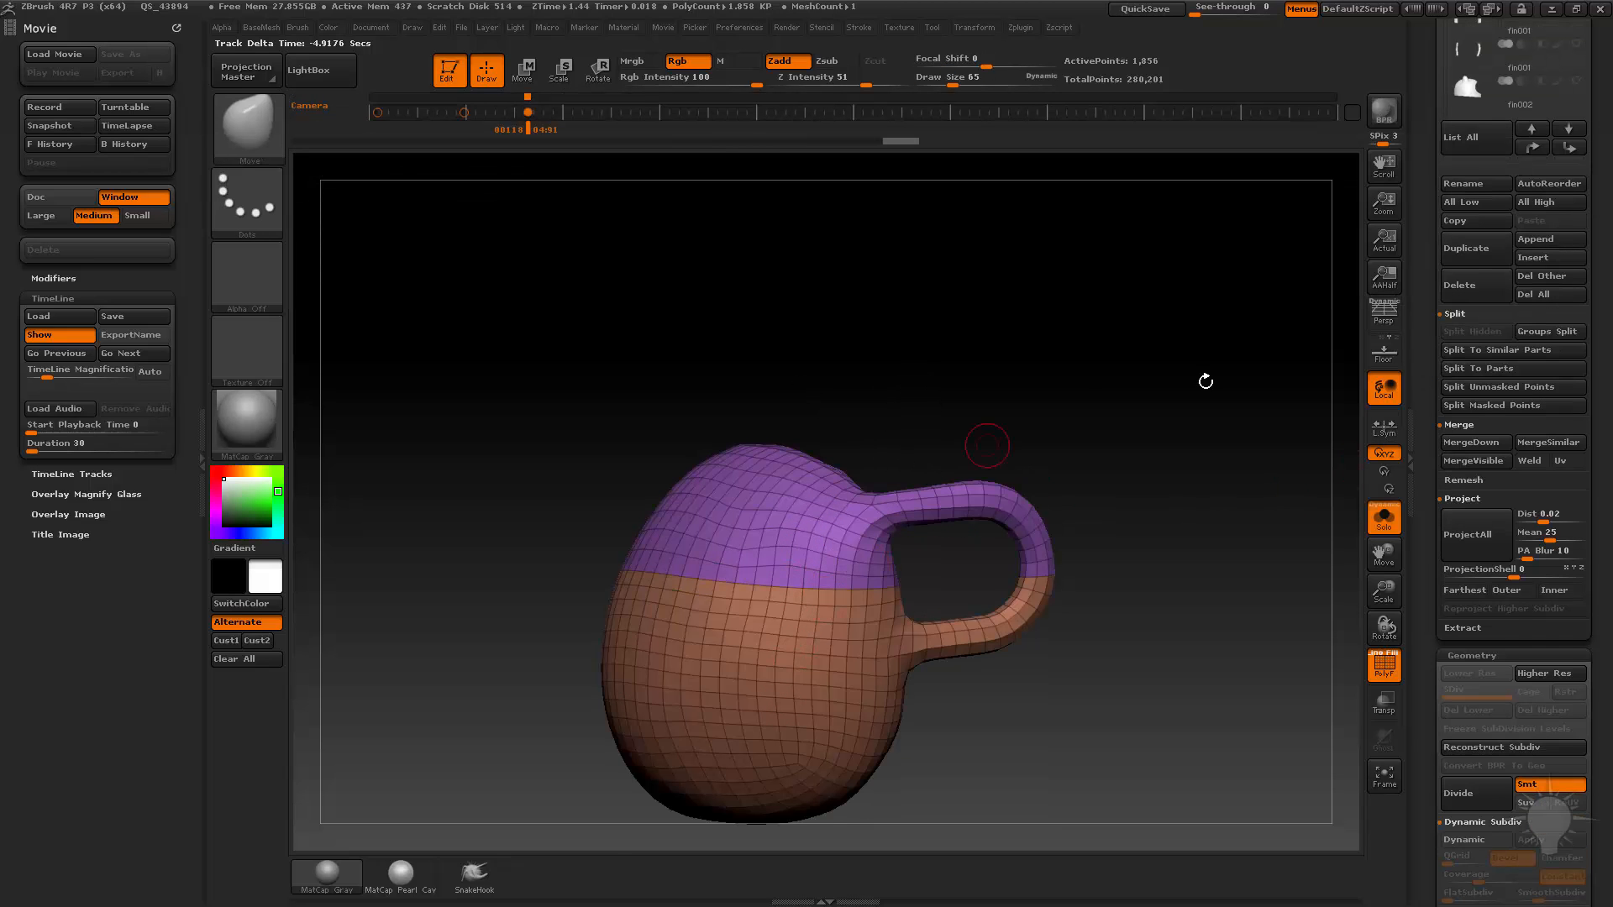
Split the remeshed backpack into separate subtools with Groups Split, and delete the dense duplicate subtool
left_click(1509, 347)
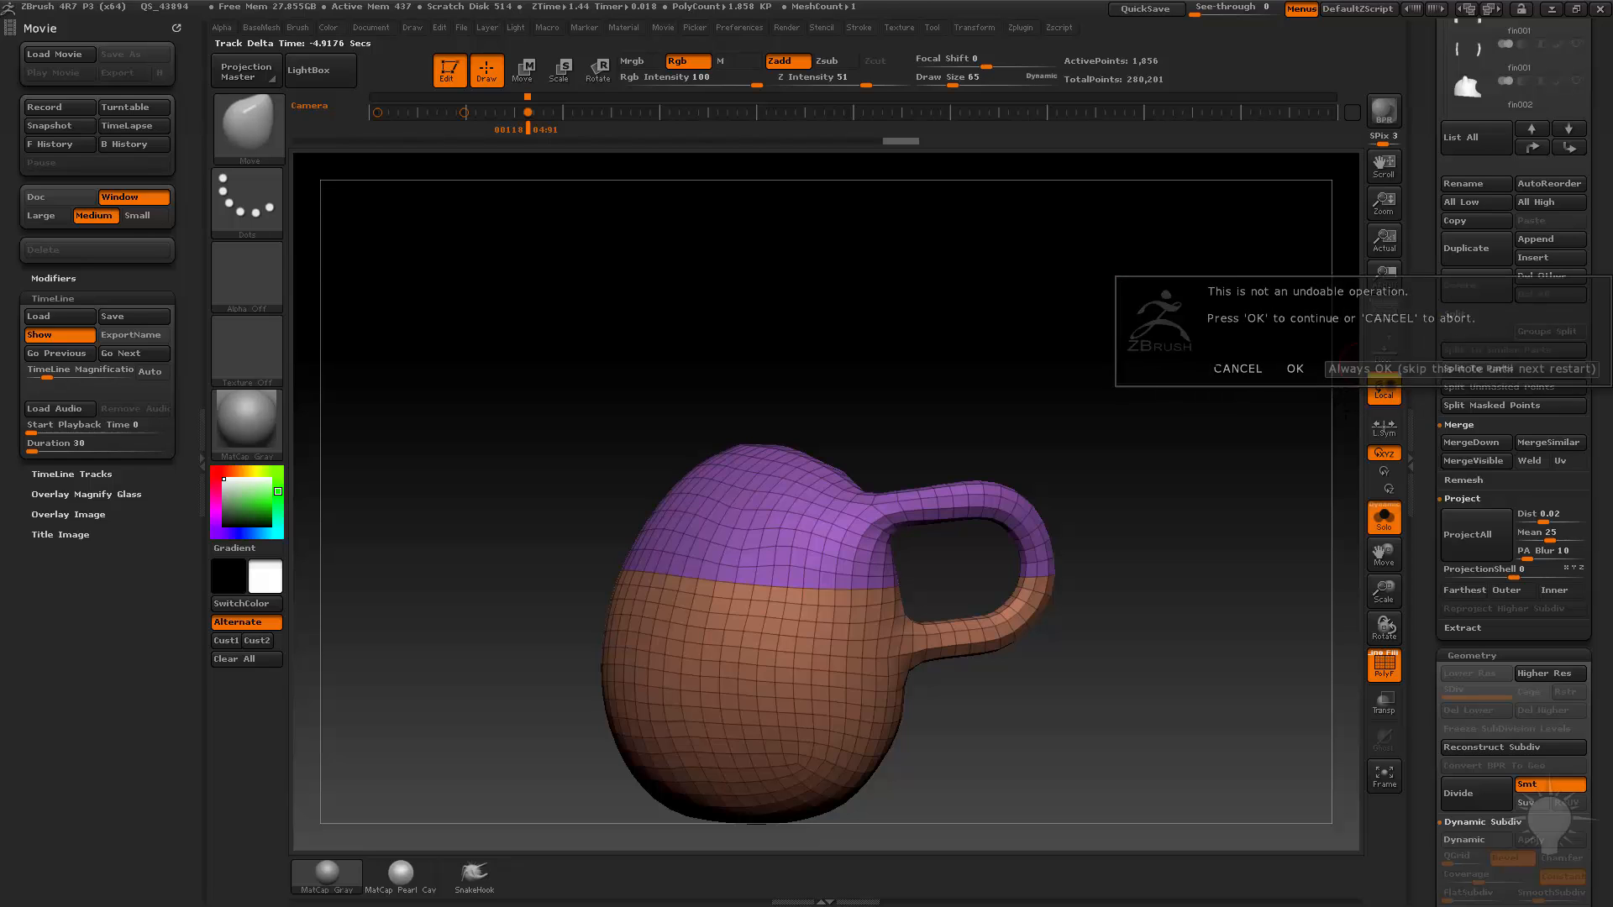
left_click(1293, 366)
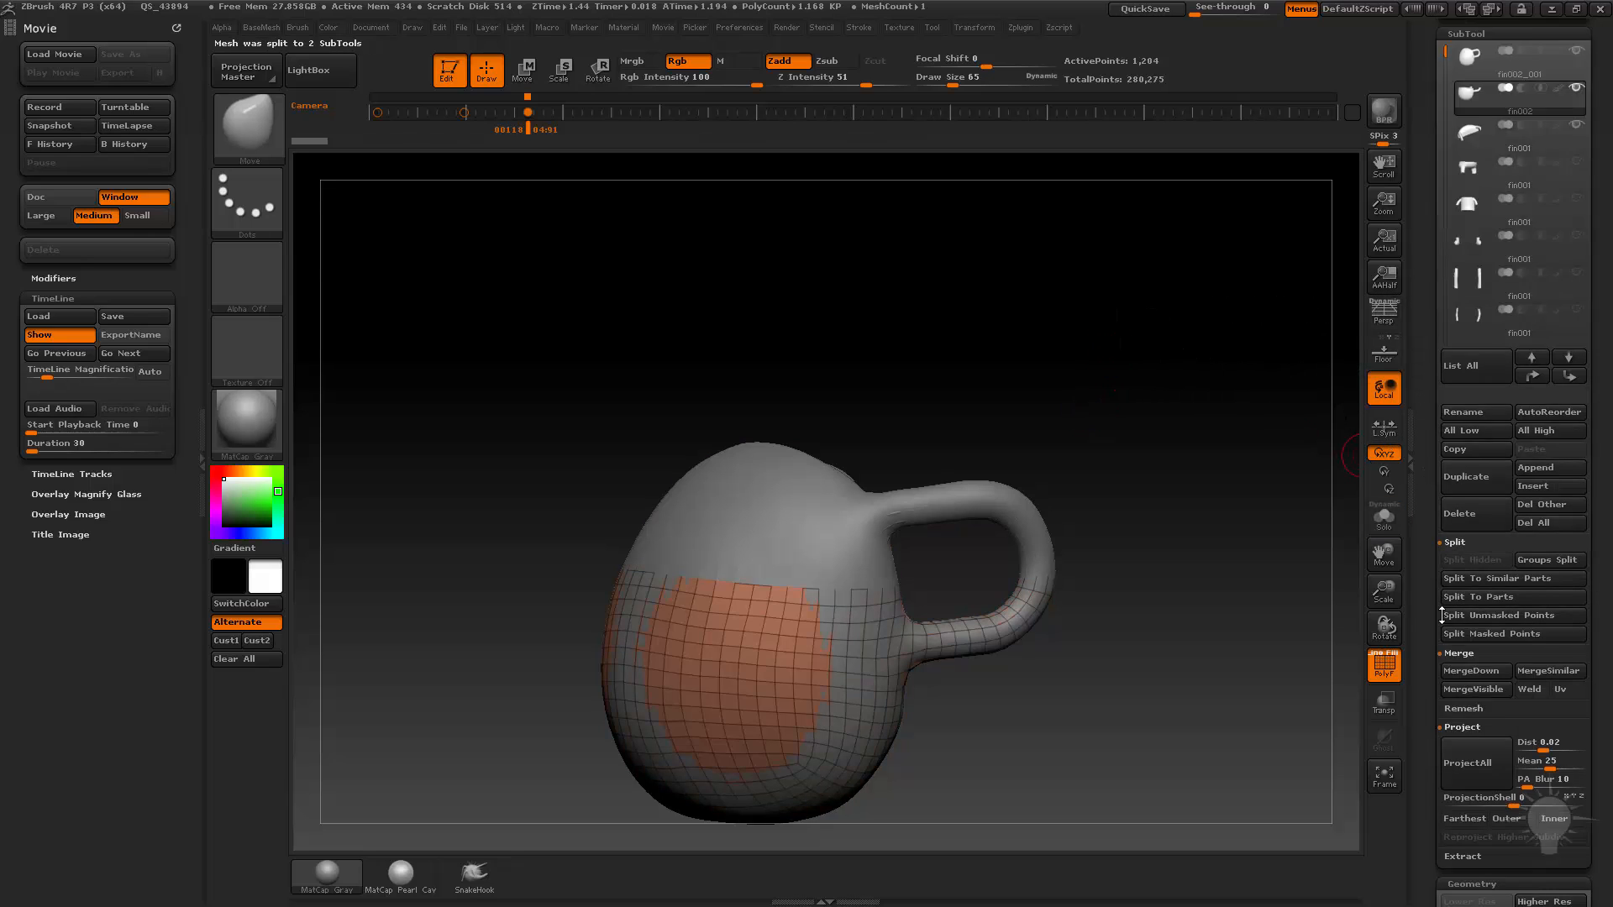
left_click(1515, 228)
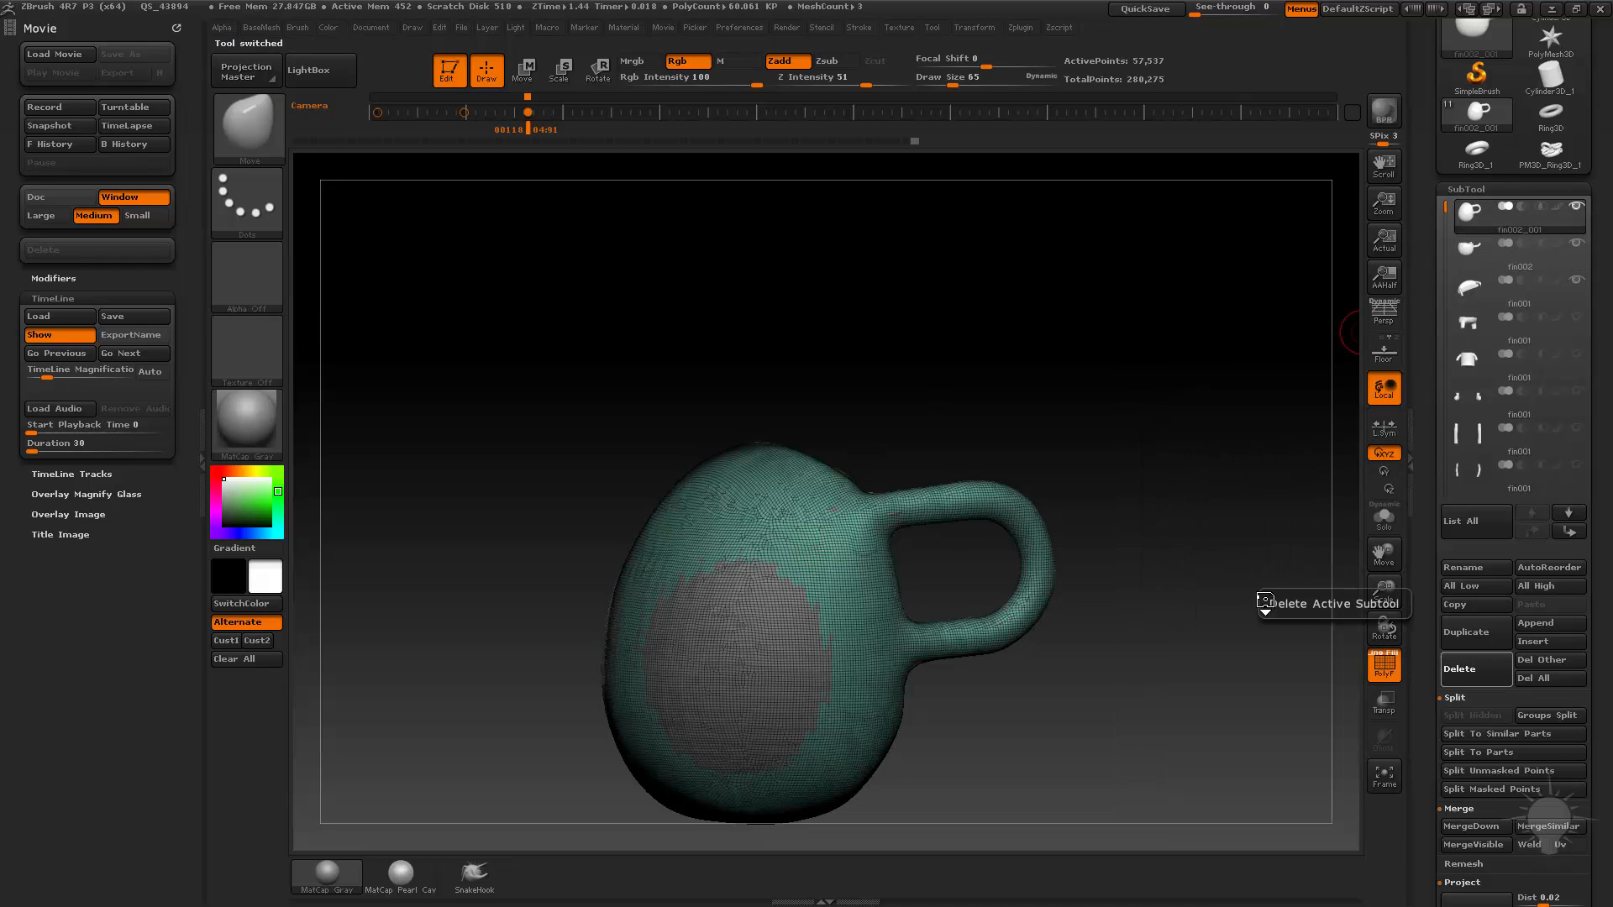
left_click(1466, 669)
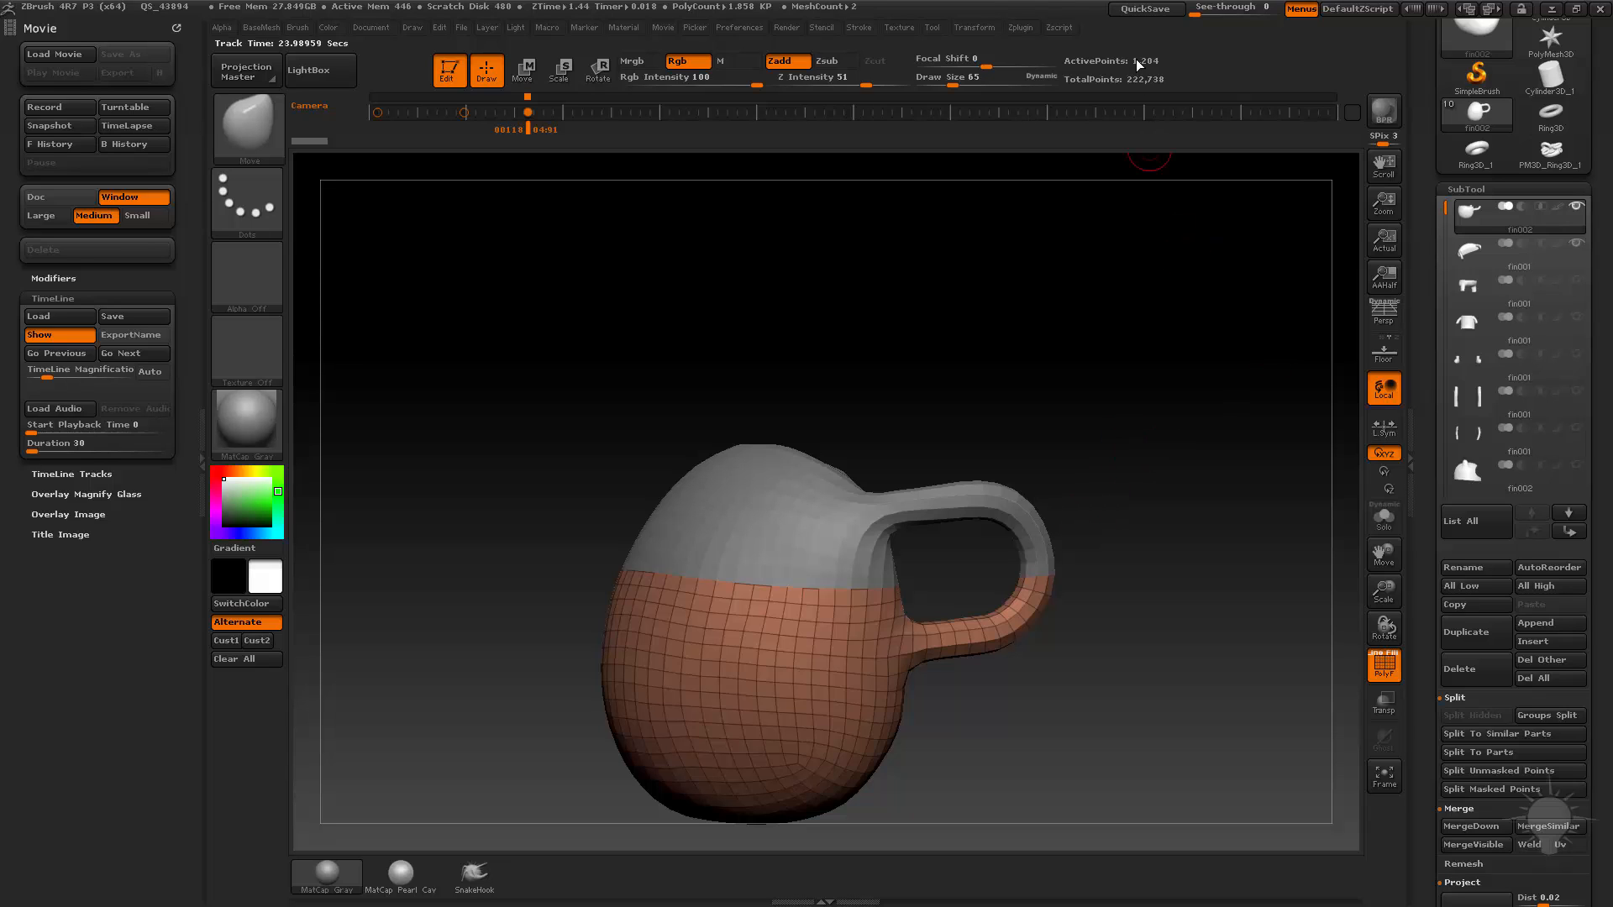
QuickSave the project and reopen QS_43898.ZPR without saving changes to the current project
left_click(1125, 10)
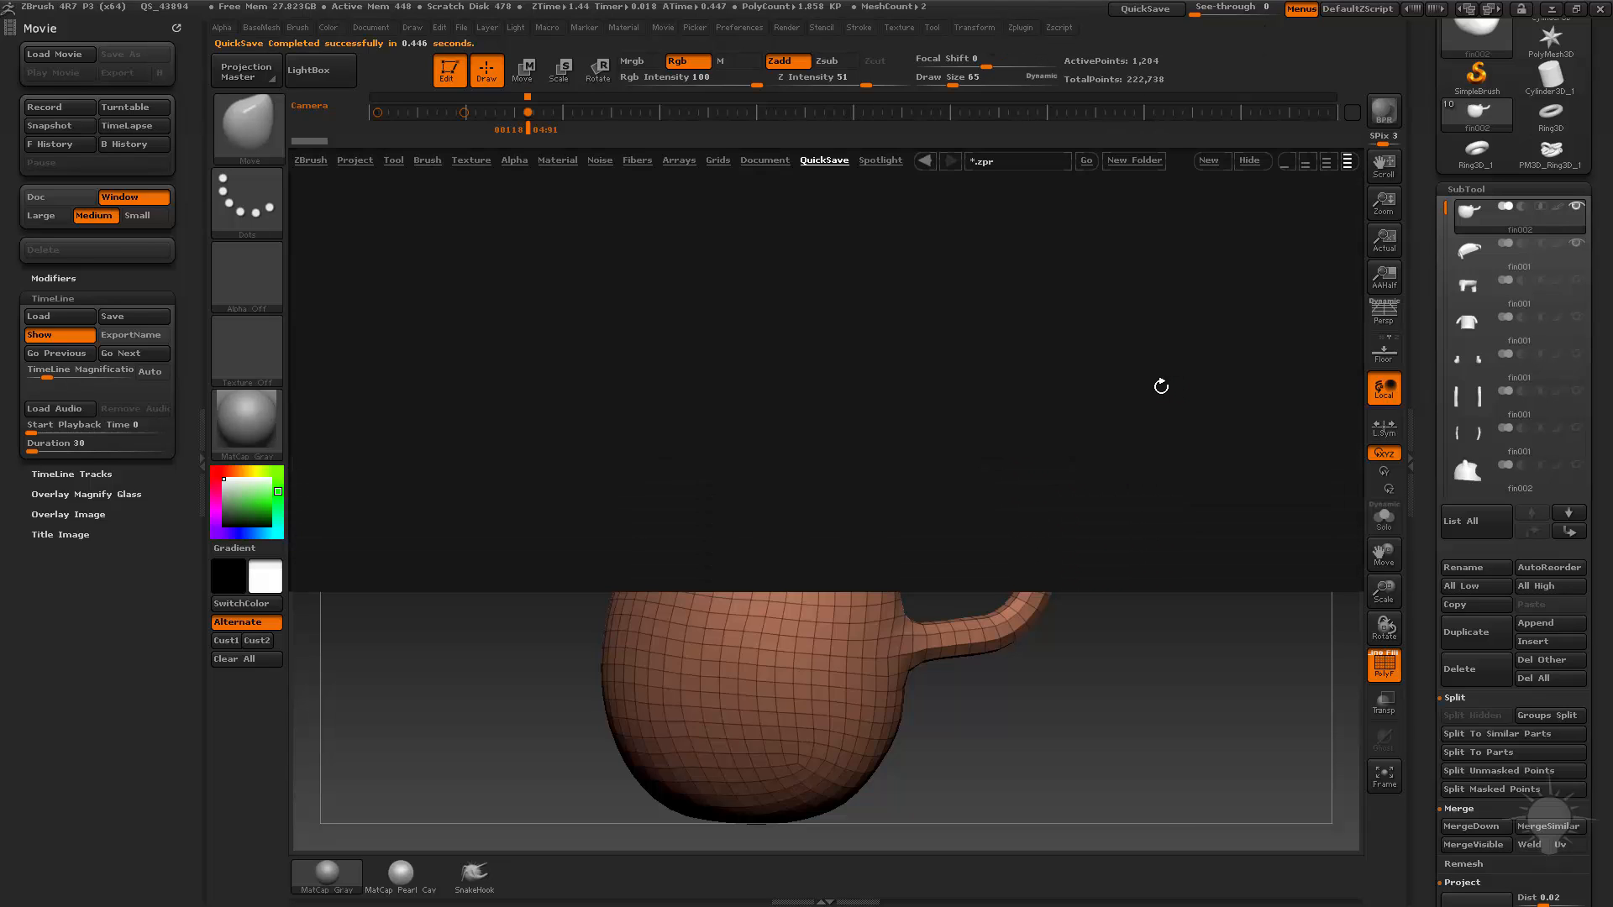
double_click(555, 413)
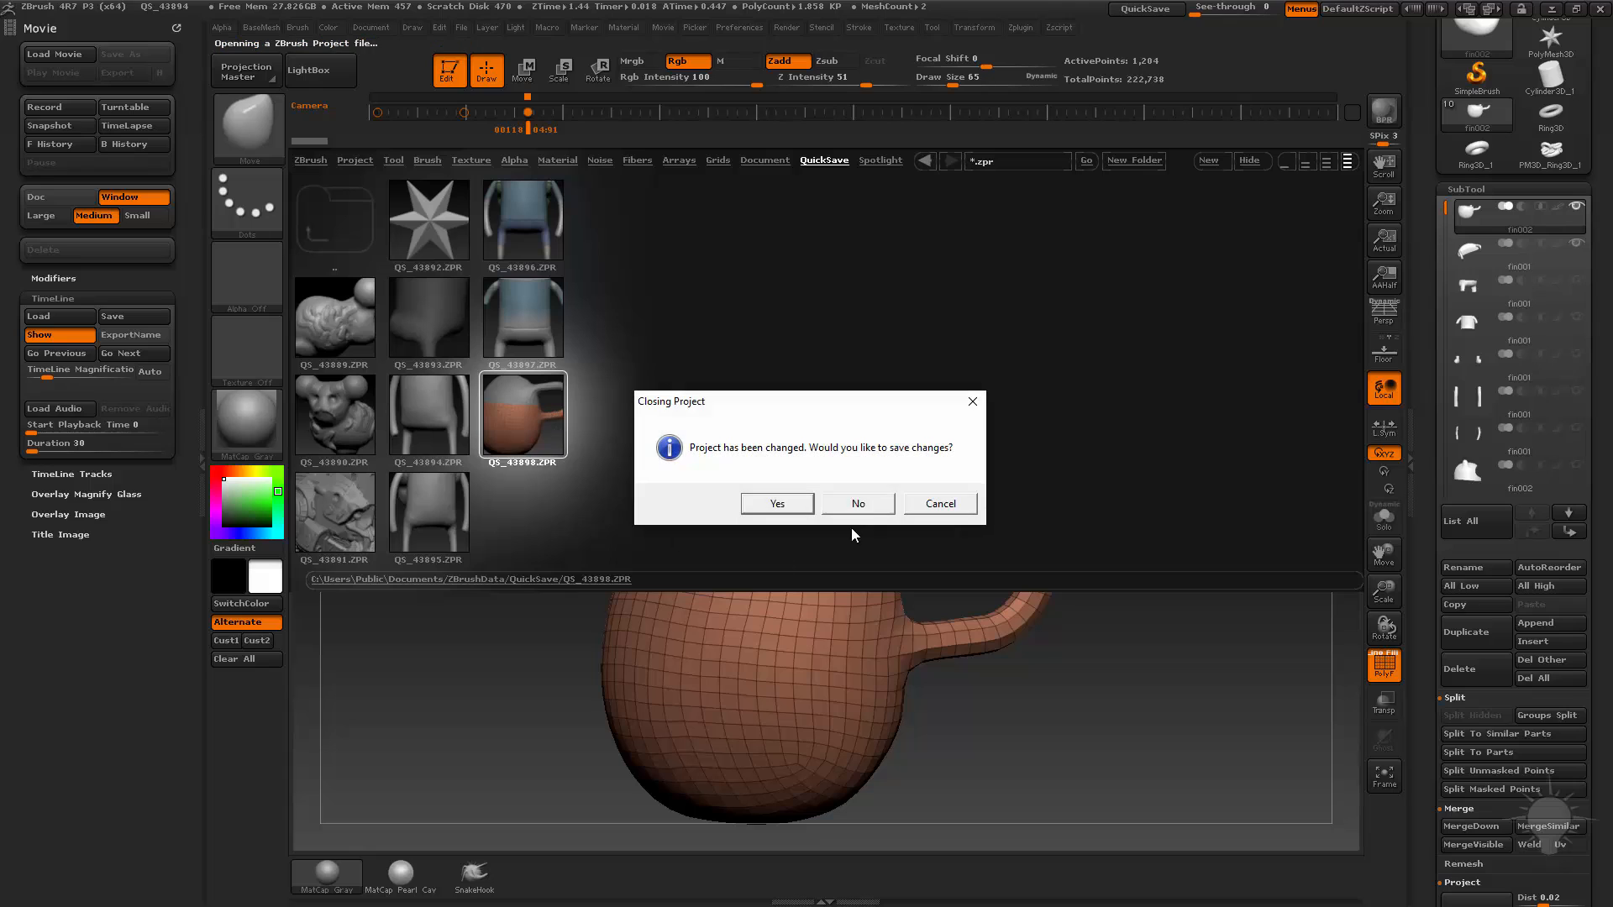
left_click(857, 504)
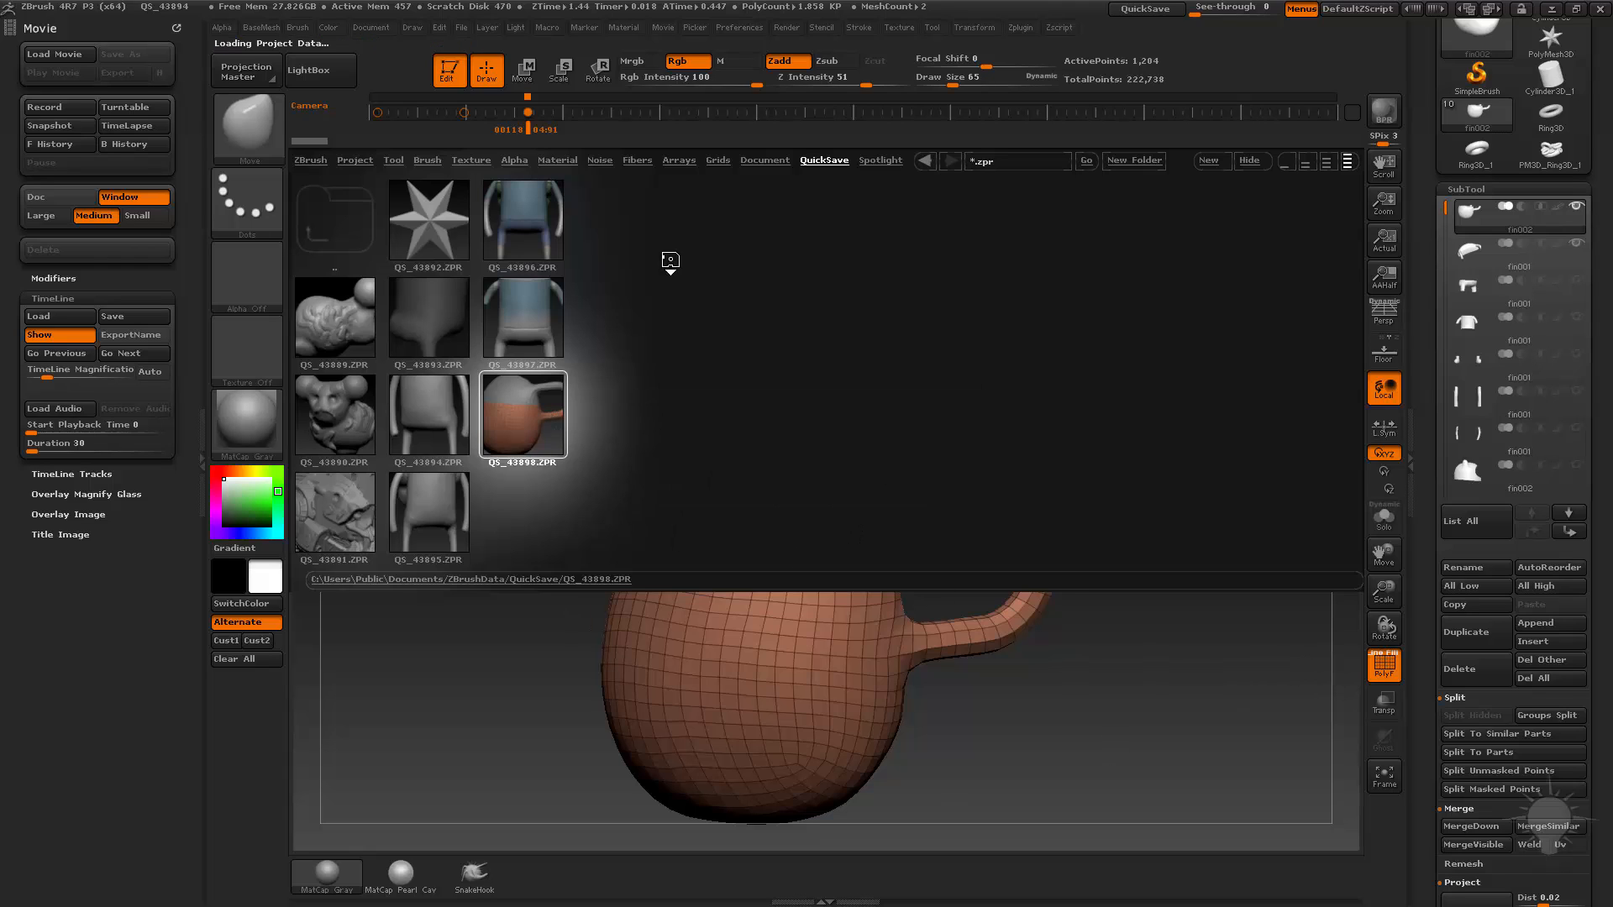
left_click_drag(1145, 434, 1243, 528)
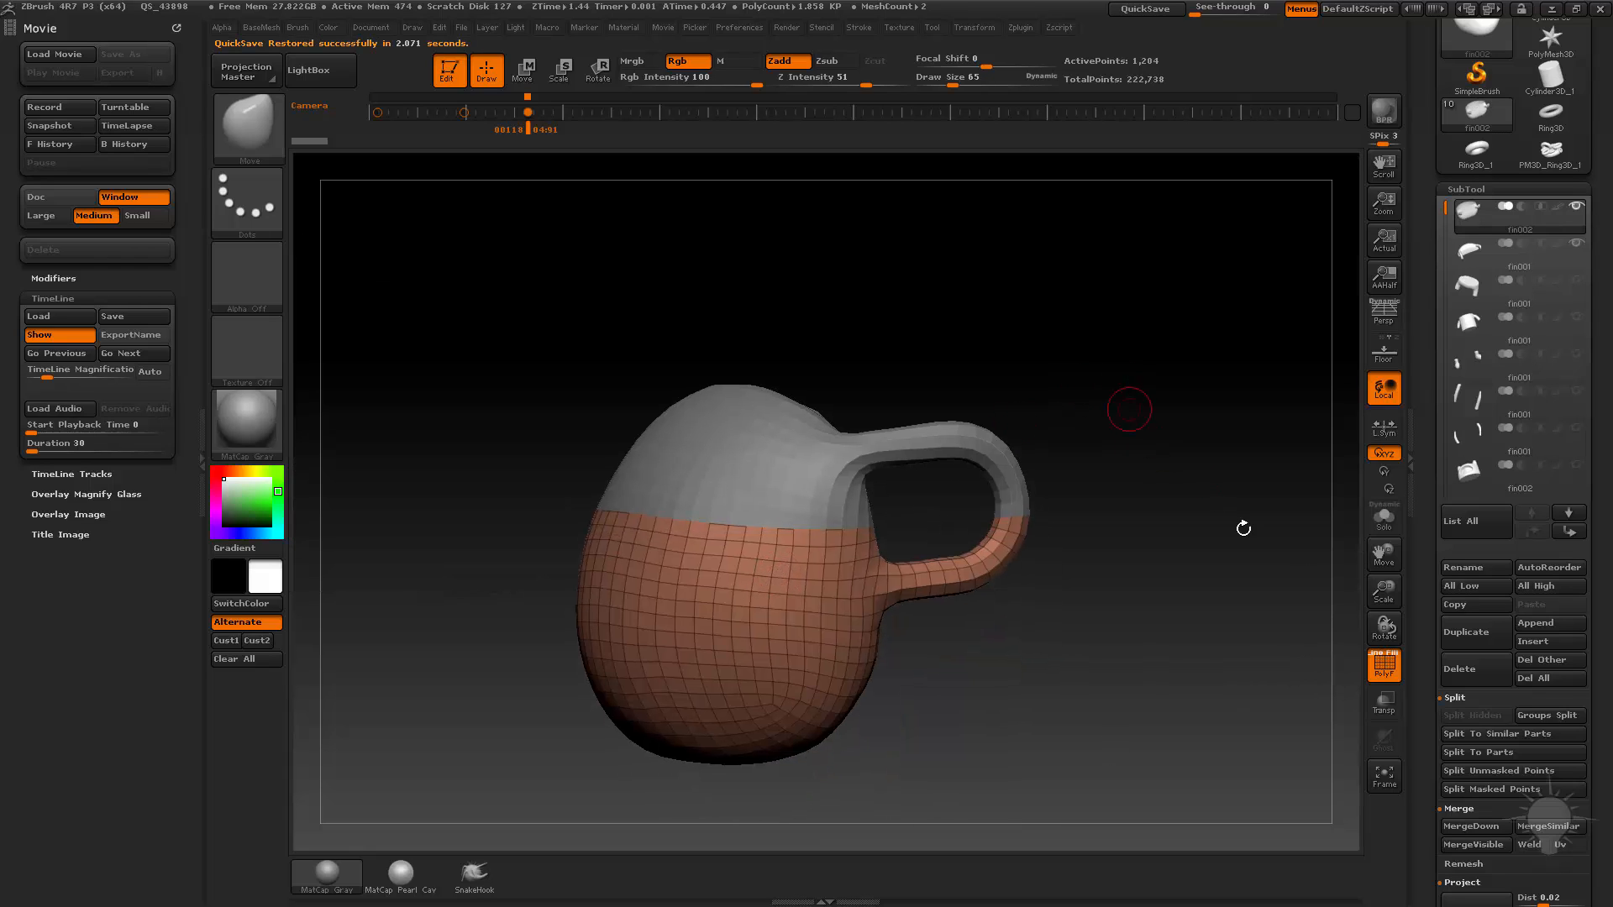
Isolate the lower backpack half in Solo mode and set the brush Draw Size to 17
left_click(1379, 524)
left_click_drag(1166, 396, 1135, 477)
key("s")
mouse_move(1147, 467)
left_mouse_down()
mouse_move(1185, 410)
mouse_move(1218, 459)
mouse_move(1084, 436)
mouse_move(1214, 456)
mouse_move(1323, 538)
left_mouse_up()
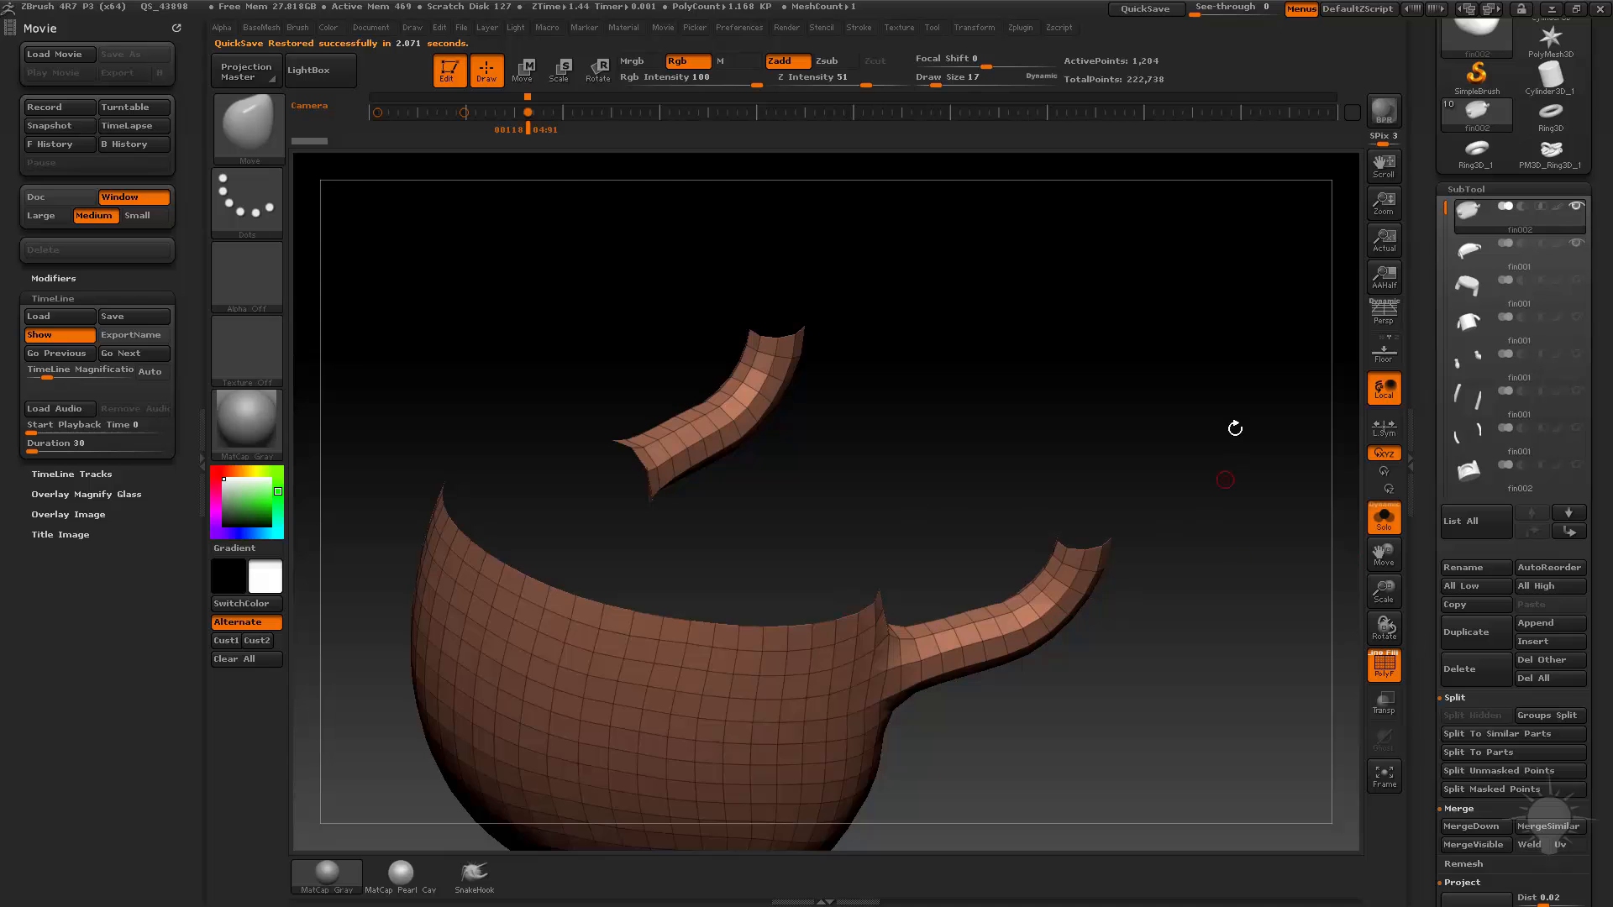
left_click_drag(1235, 429, 1336, 514)
Enable double-sided display for the lower backpack half in its Display Properties
left_click_drag(1411, 611, 1411, 284)
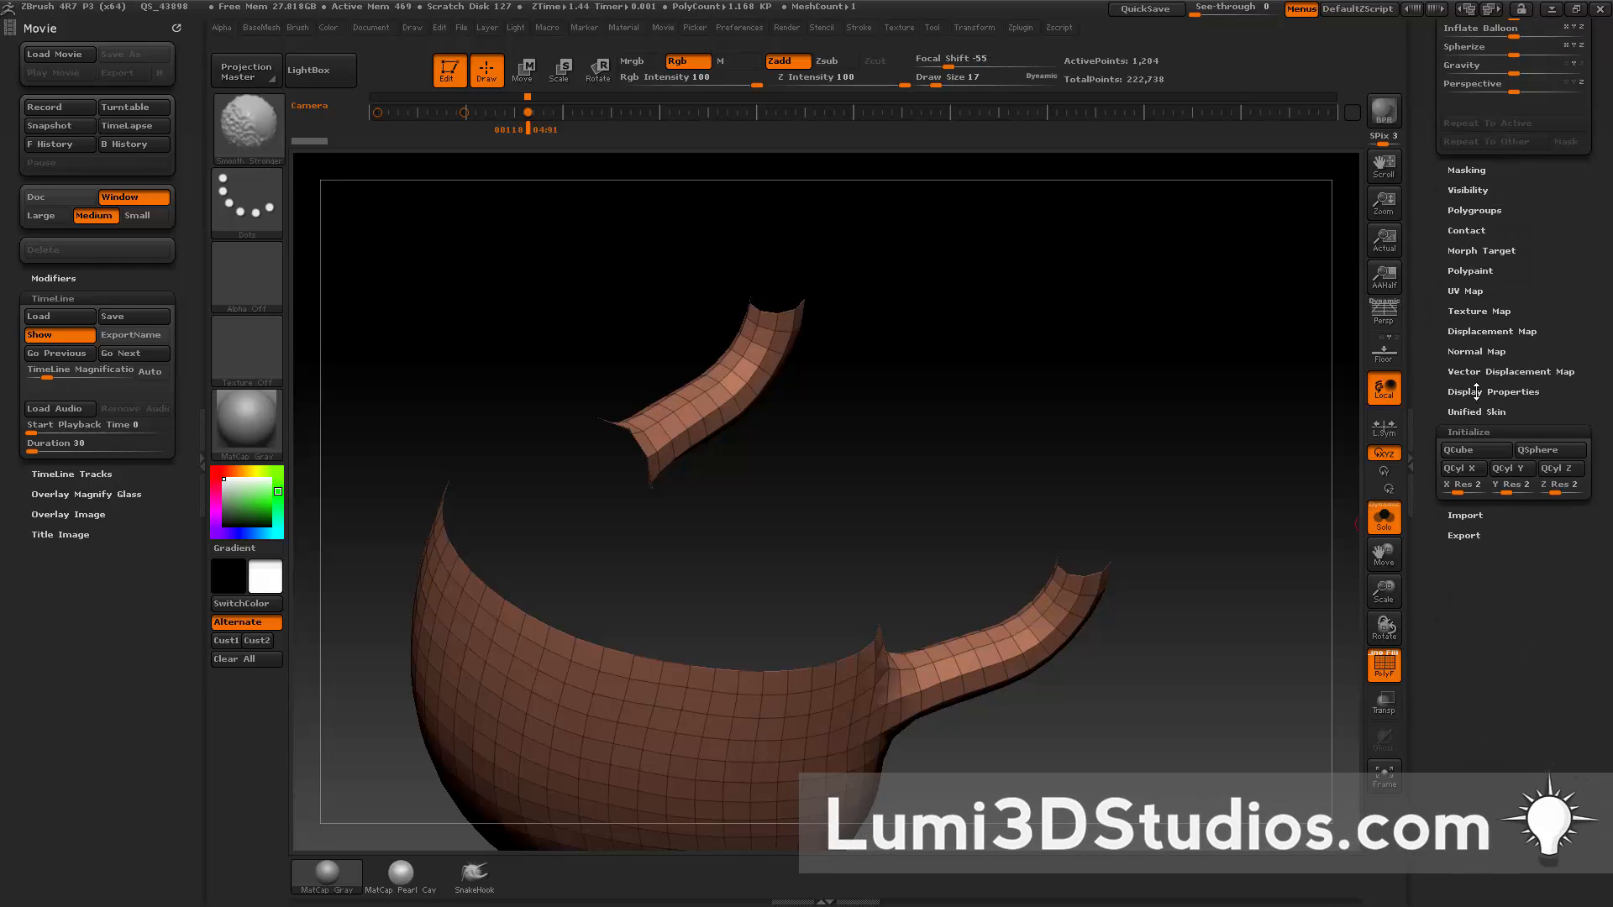
left_click(1477, 392)
left_click(1462, 446)
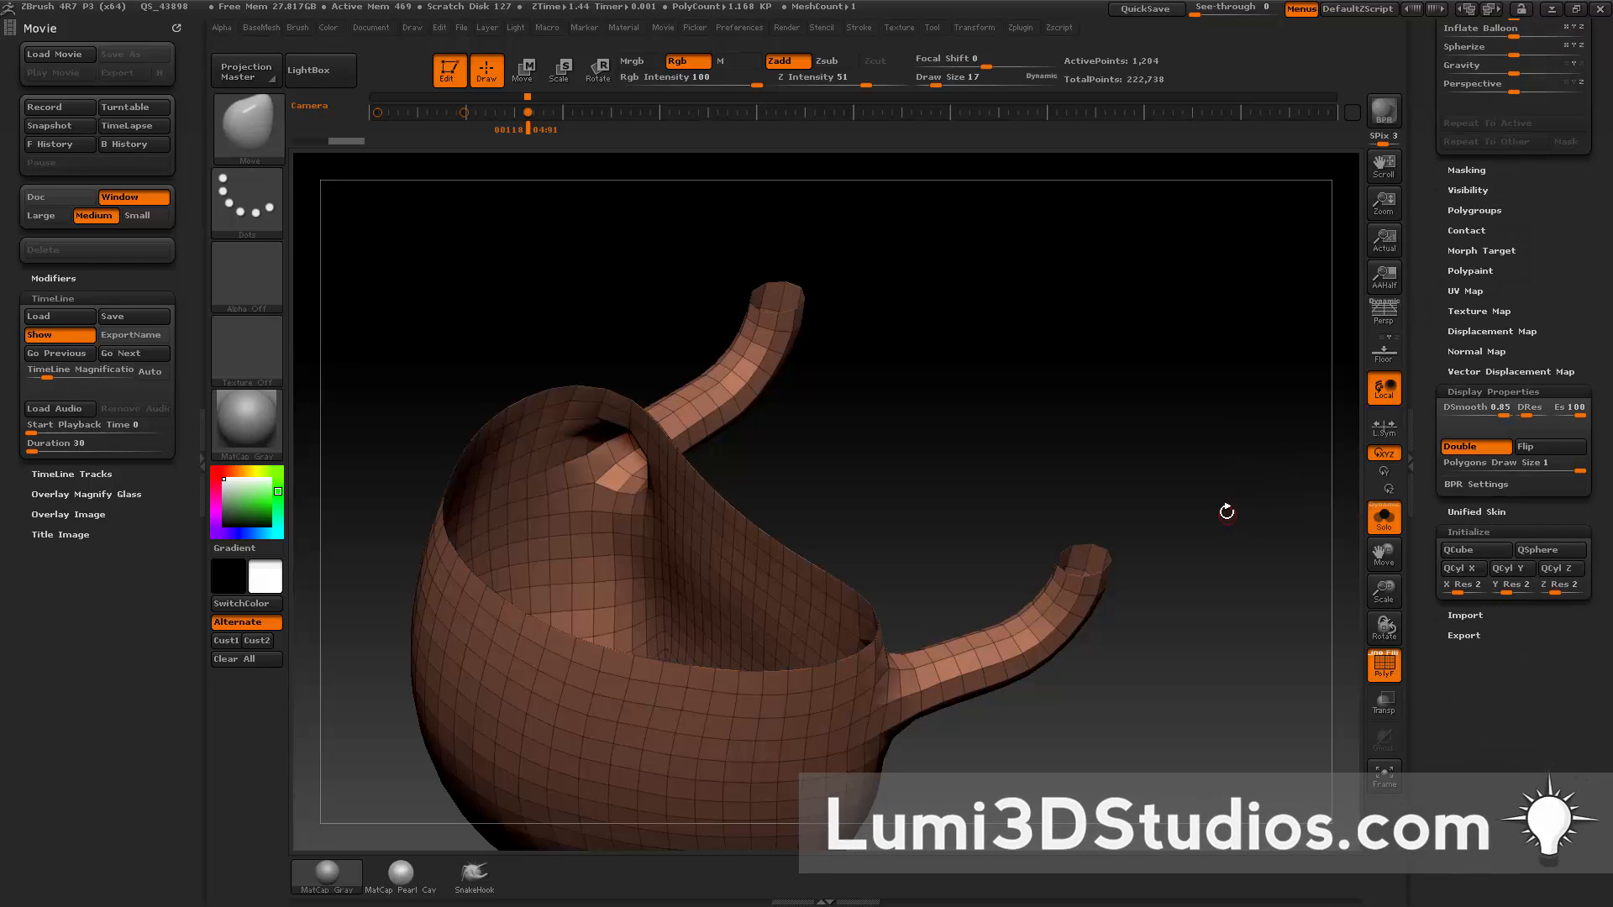
left_click_drag(1226, 512, 1225, 470)
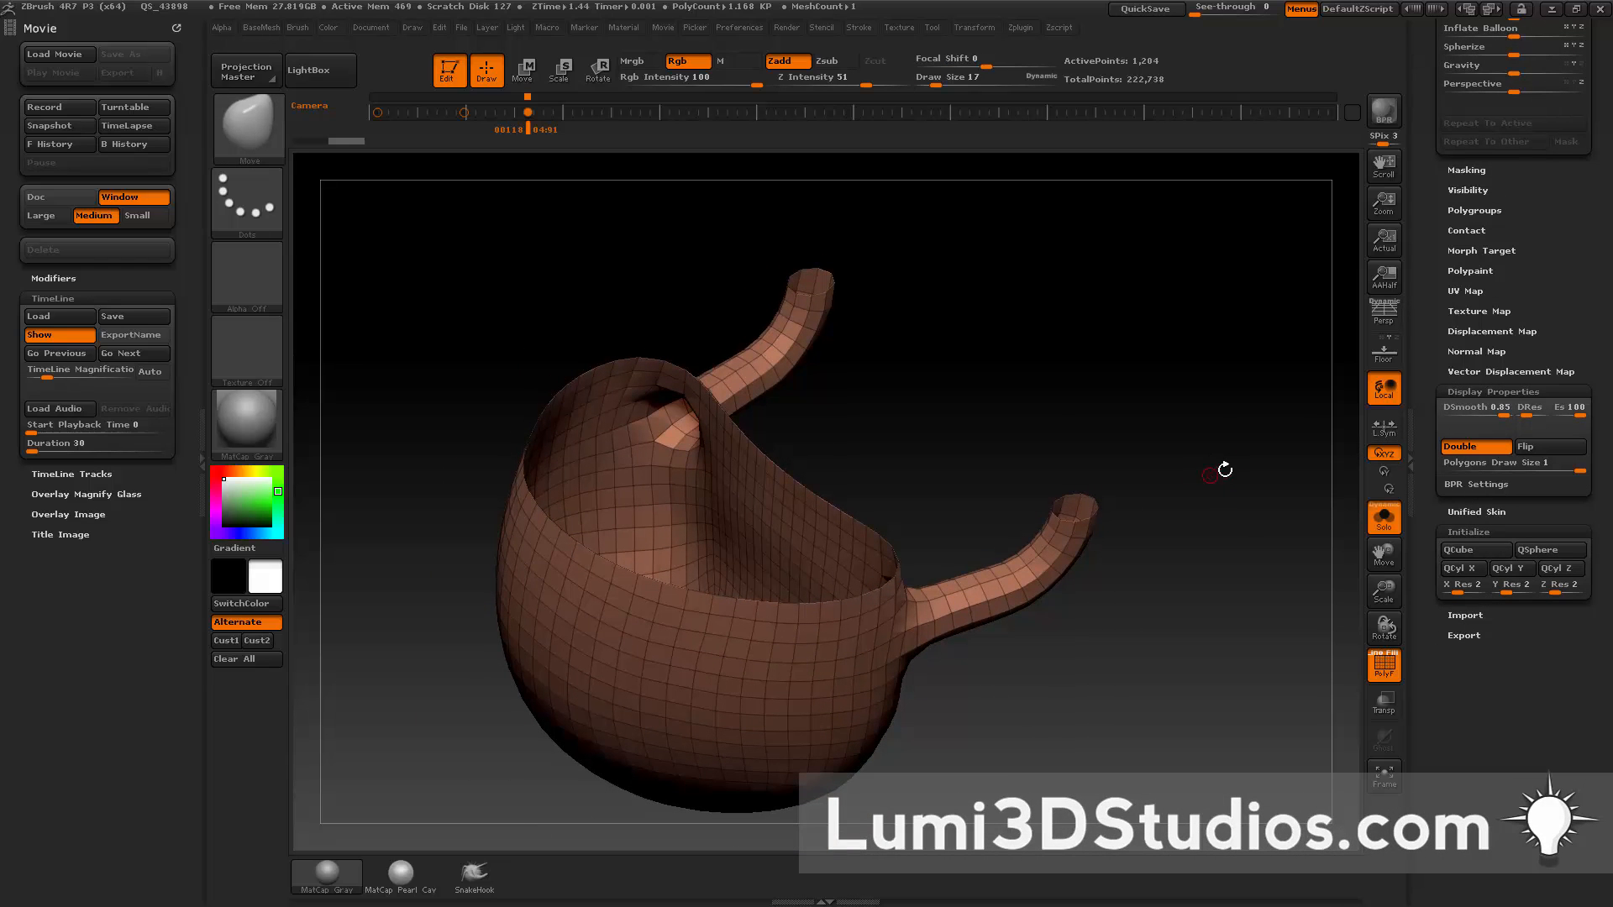